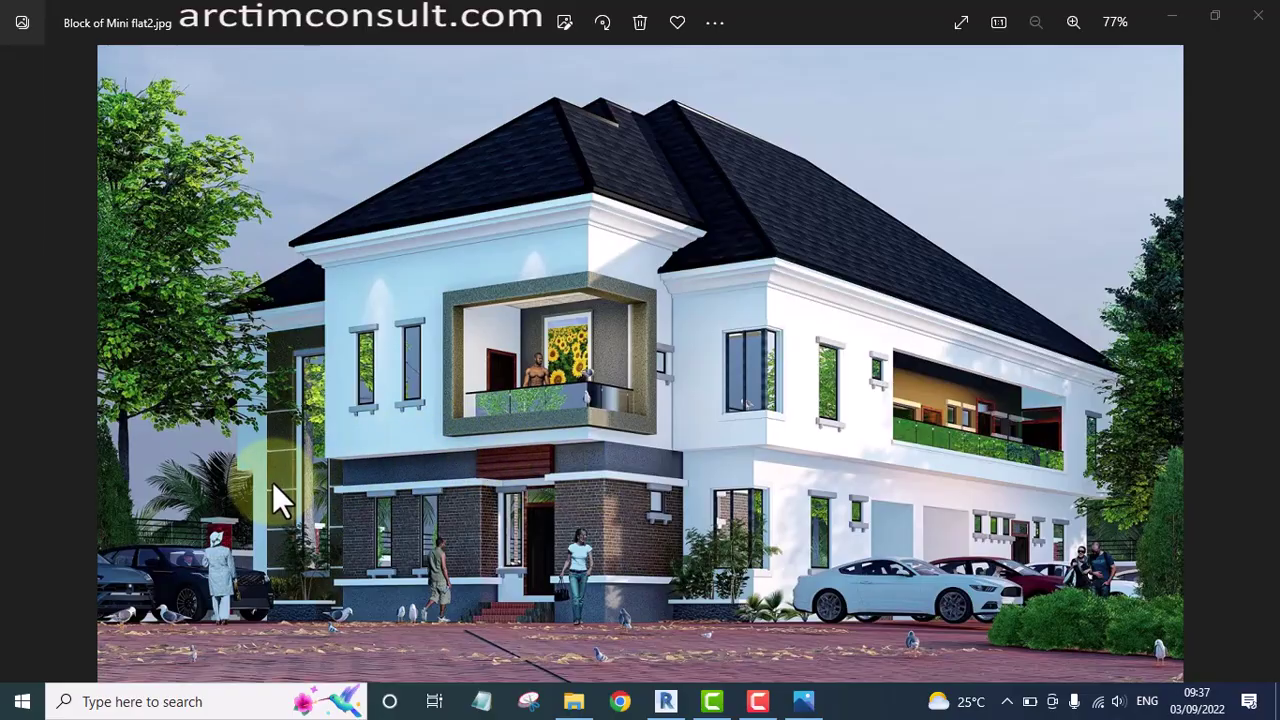
# Examine the panelled dark cladding and horizontal bands around the tall window in the reference rendering.
pyautogui.scroll(6, 272, 482)
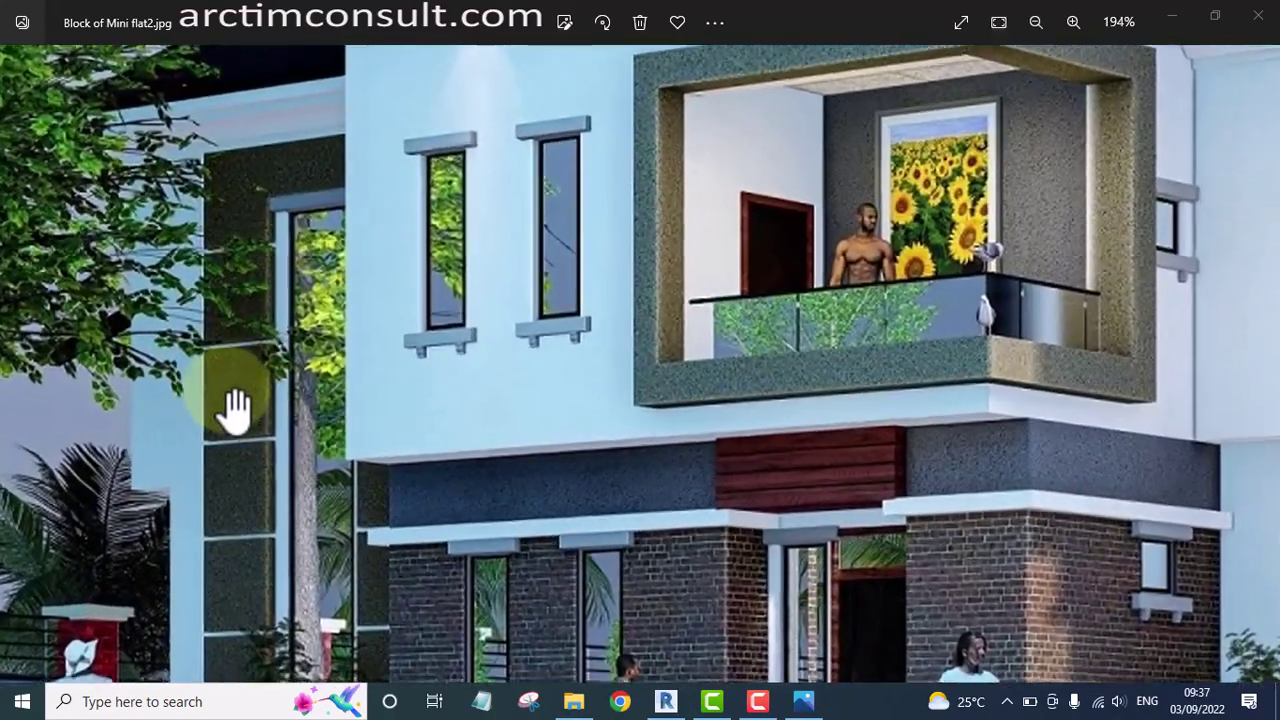
pyautogui.scroll(1, 257, 206)
pyautogui.scroll(-2, 229, 451)
pyautogui.scroll(2, 240, 575)
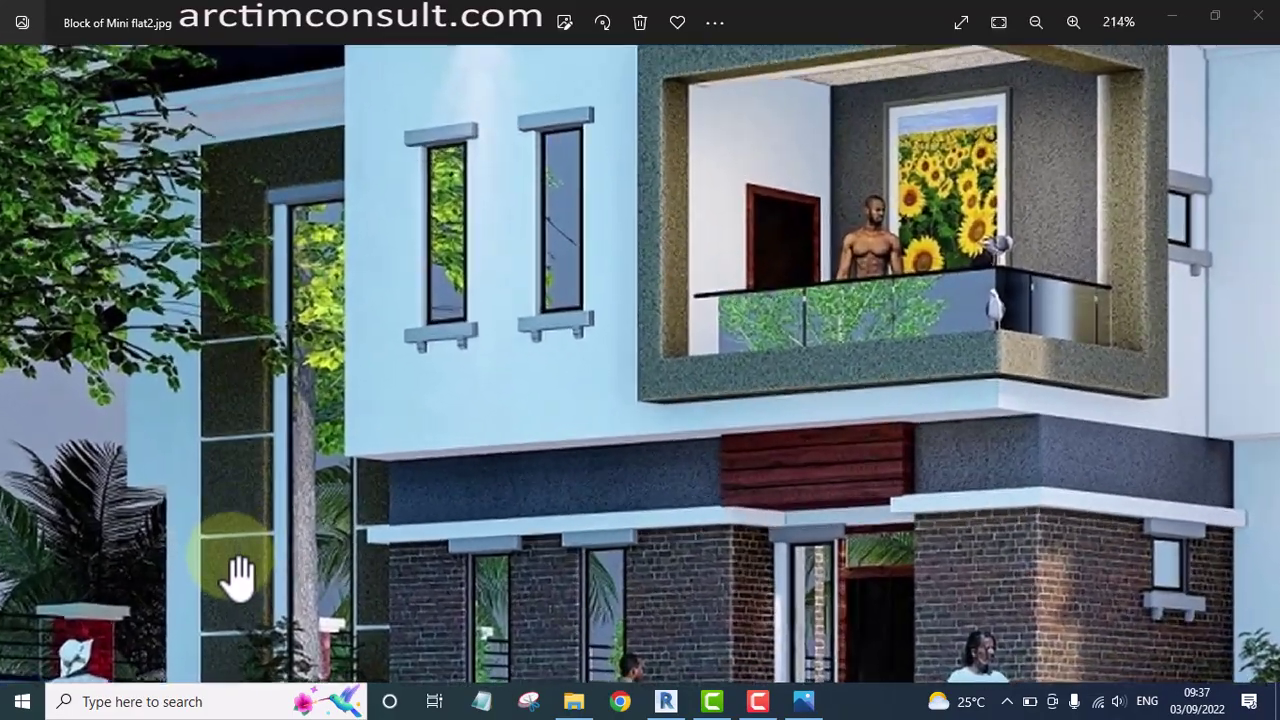
pyautogui.scroll(3, 240, 575)
pyautogui.scroll(-2, 340, 400)
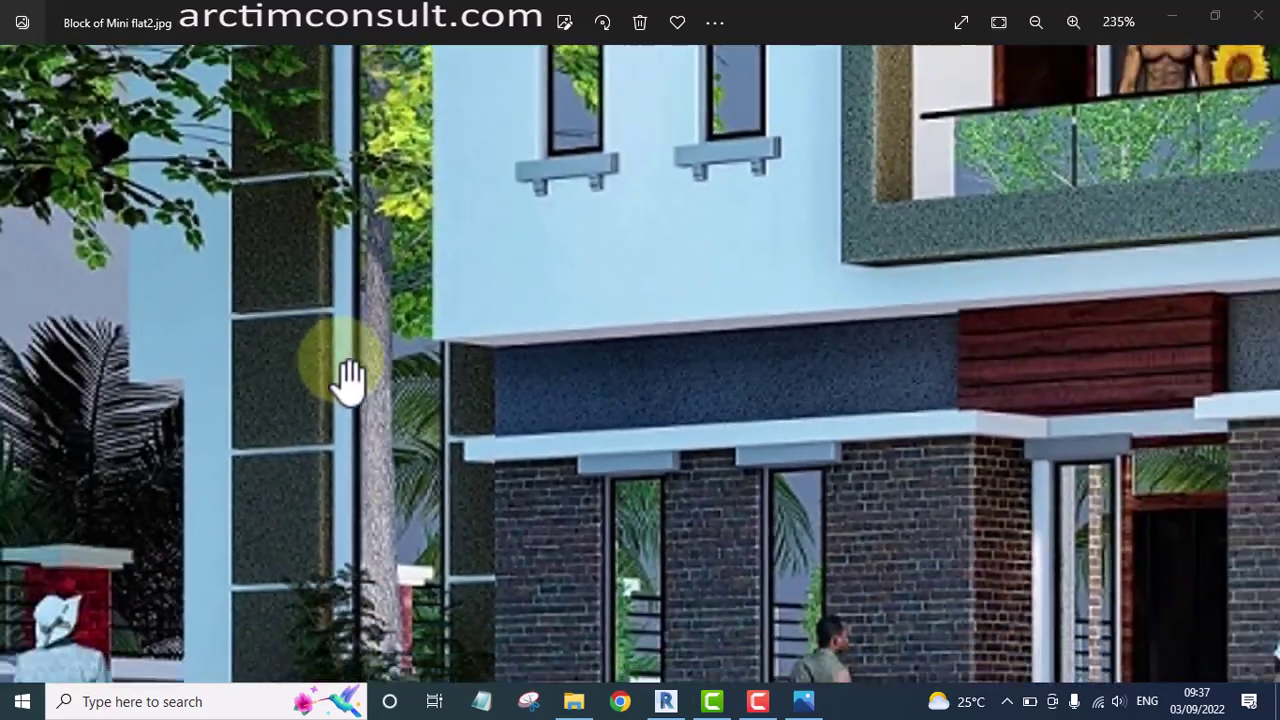
pyautogui.scroll(-1, 297, 523)
pyautogui.scroll(-3, 286, 529)
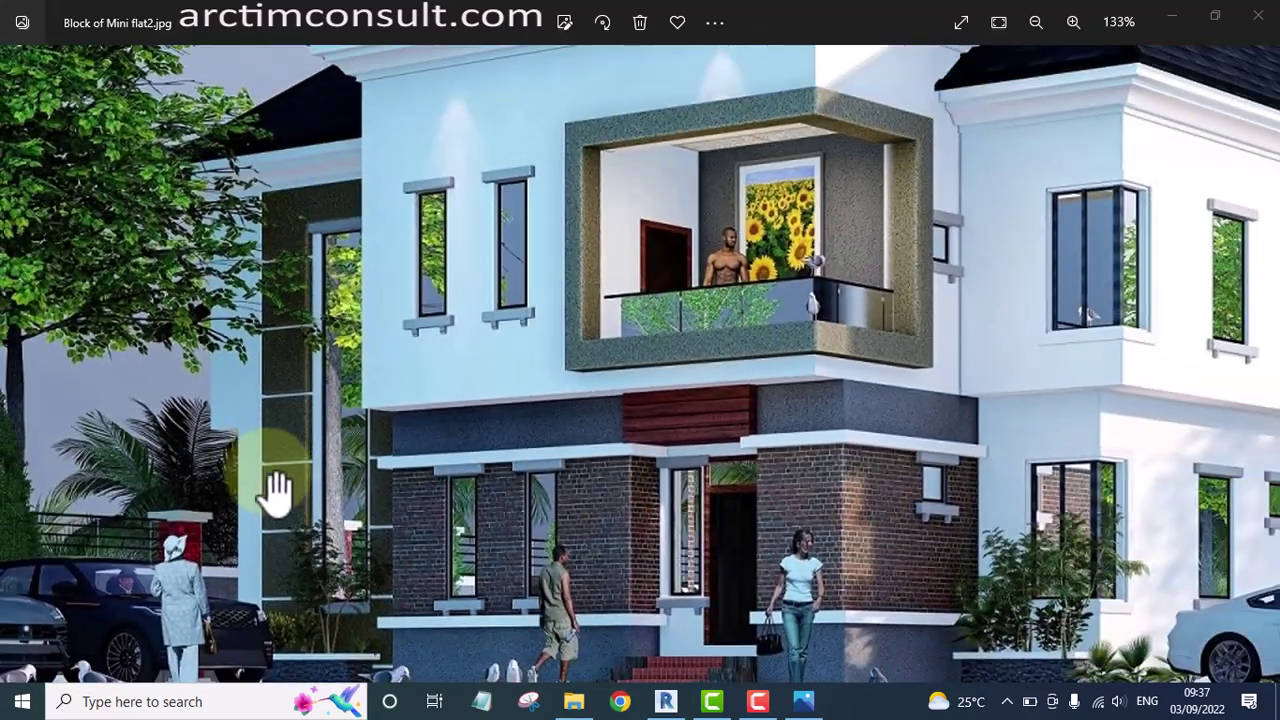
pyautogui.scroll(3, 270, 470)
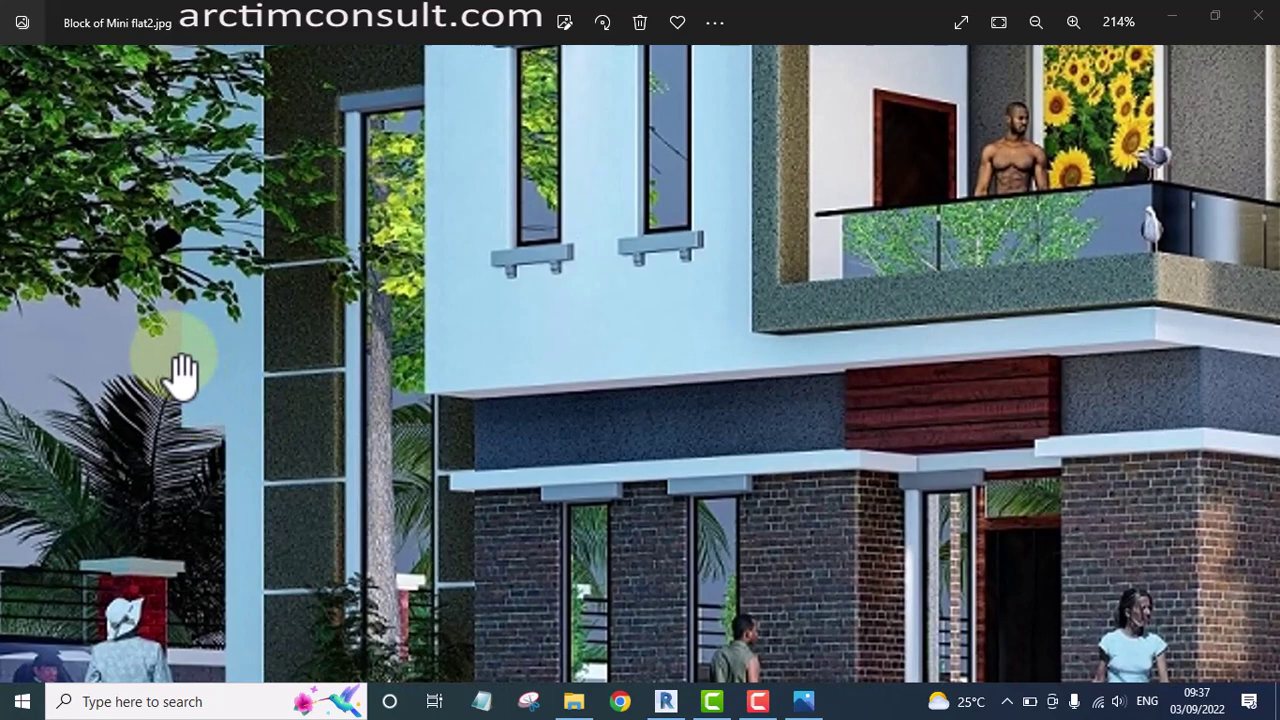
pyautogui.scroll(-3, 240, 323)
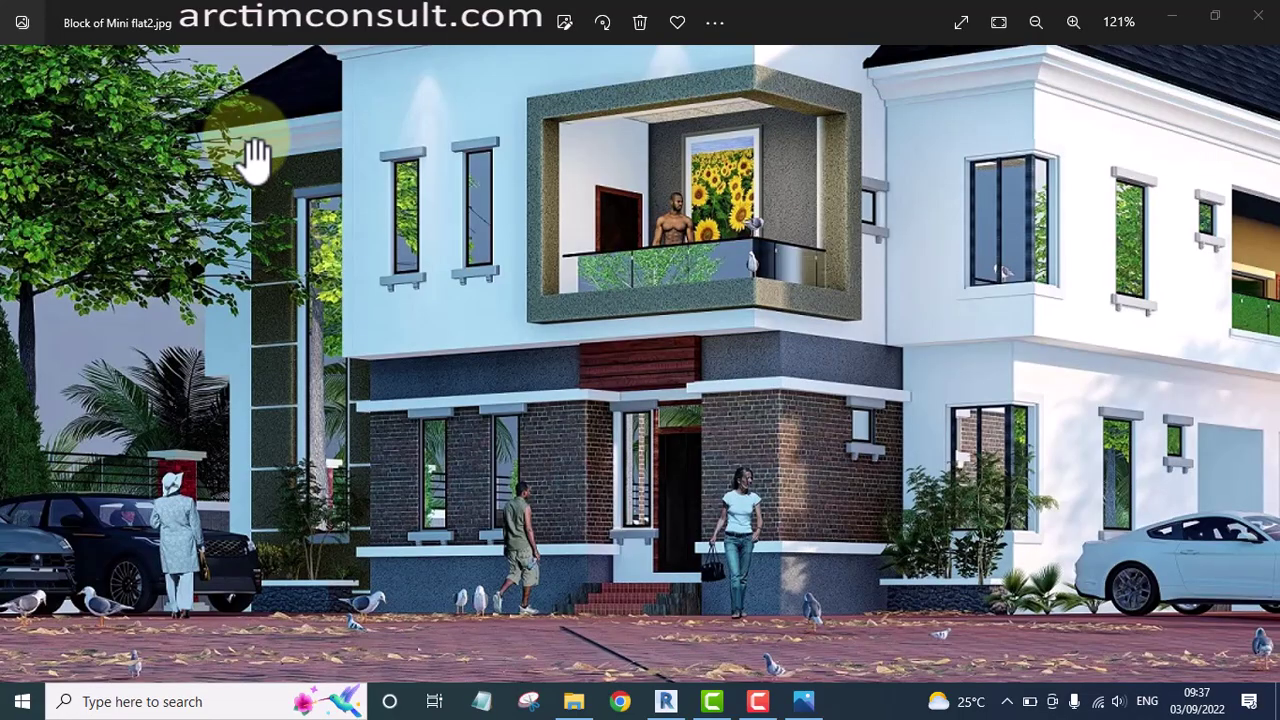
pyautogui.scroll(6, 274, 363)
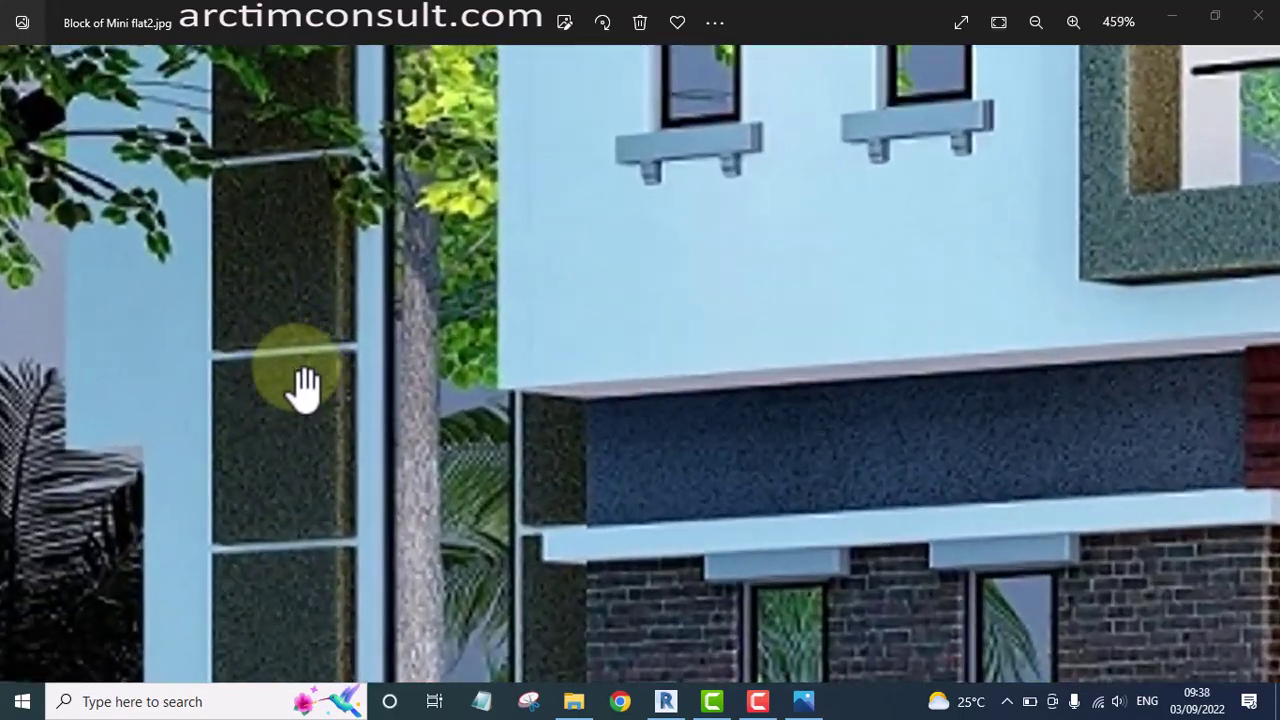
pyautogui.scroll(-6, 305, 385)
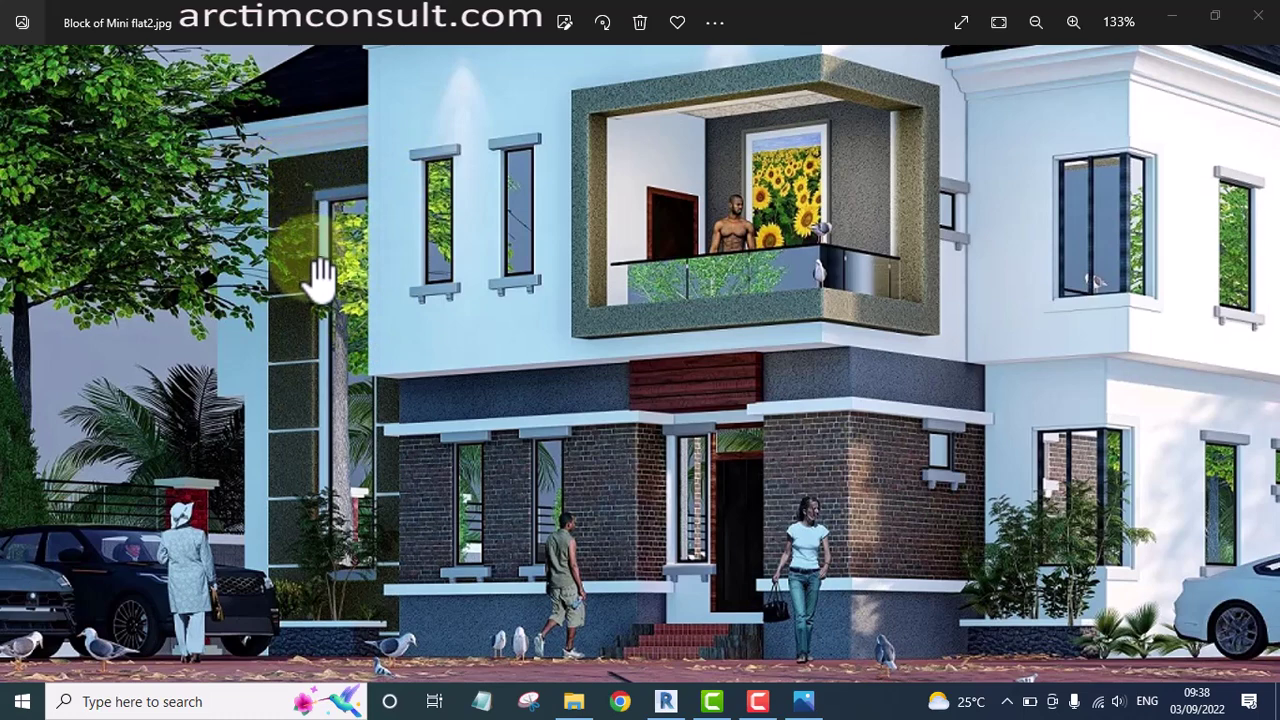
pyautogui.scroll(3, 325, 280)
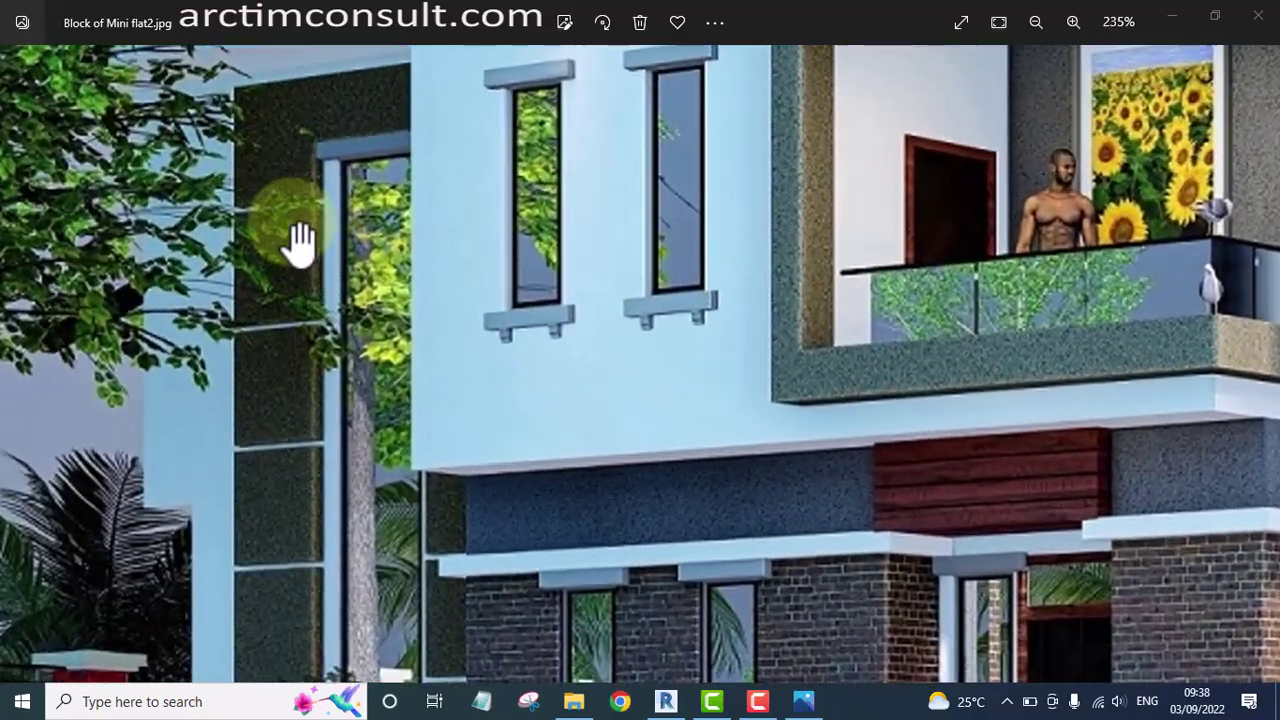
pyautogui.scroll(-4, 297, 256)
# Switch to Revit and open the Approach View elevation at the facade with the tall window.
pyautogui.hotkey('alt', 'Tab')
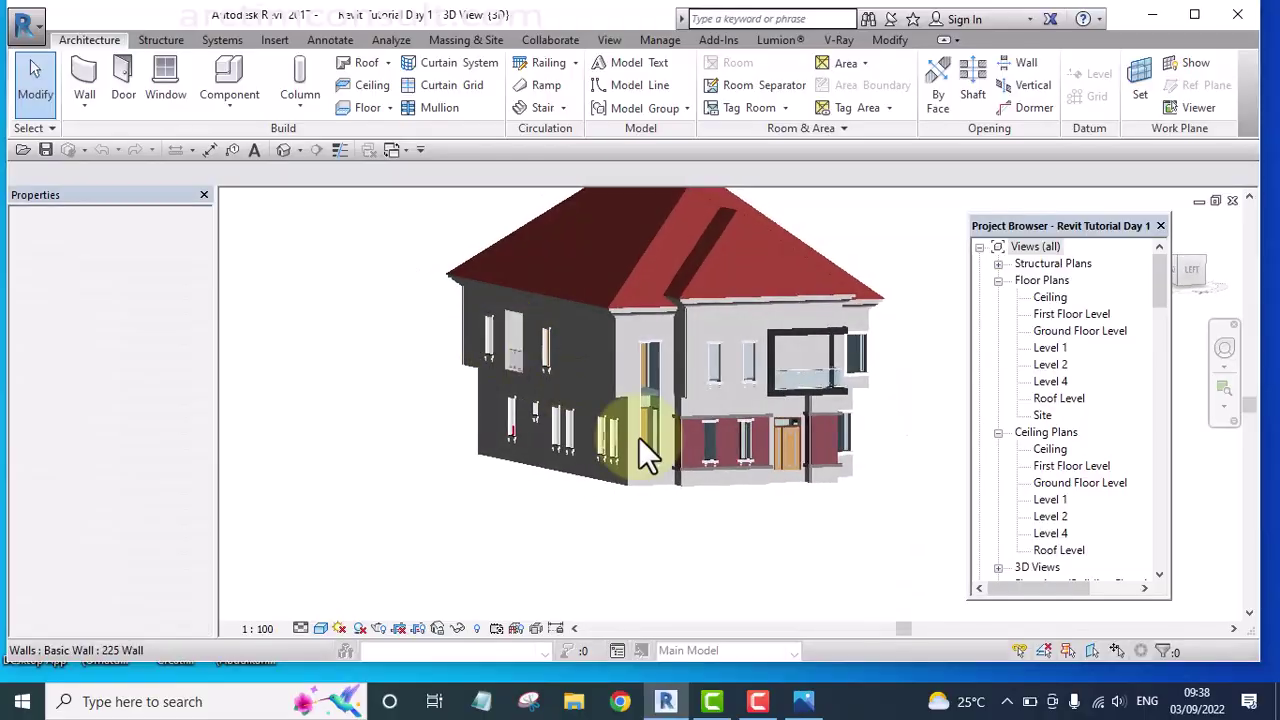
pyautogui.scroll(3, 691, 457)
pyautogui.scroll(-5, 691, 459)
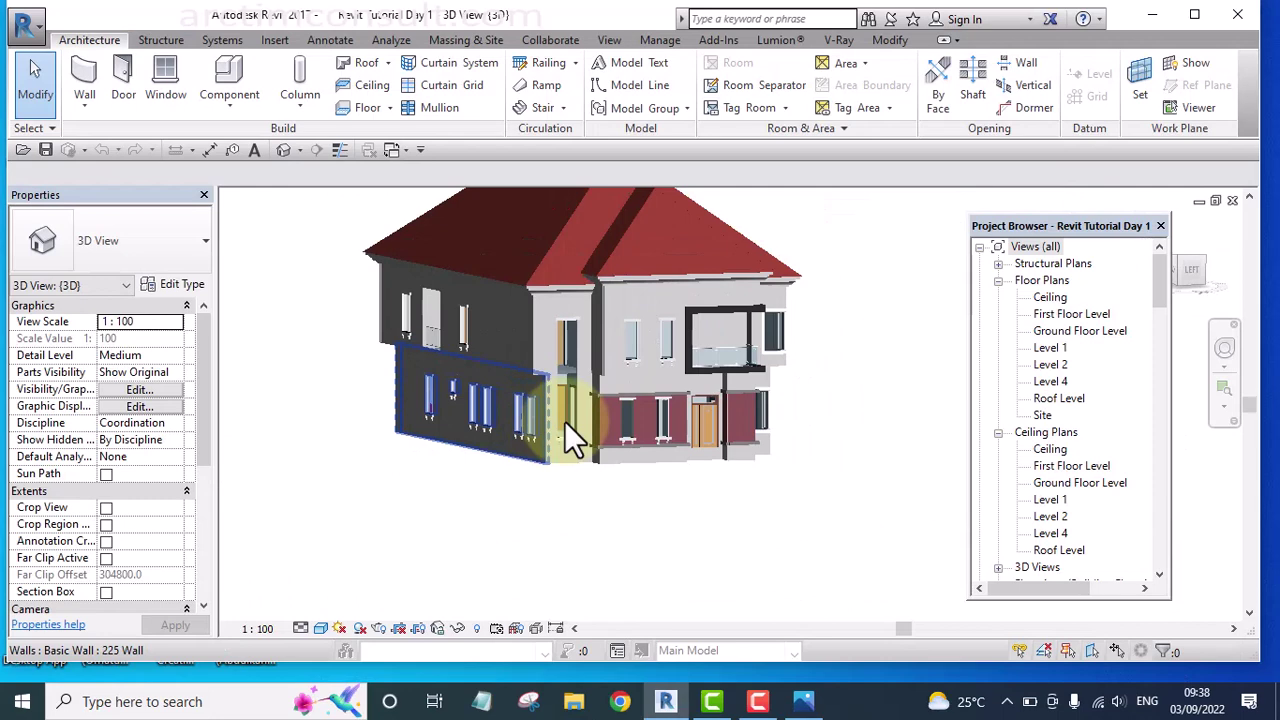
pyautogui.moveTo(738, 479)
pyautogui.keyDown('shift'); pyautogui.mouseDown(button='middle')
pyautogui.moveTo(714, 514)
pyautogui.moveTo(777, 500)
pyautogui.moveTo(760, 434)
pyautogui.moveTo(757, 470)
pyautogui.moveTo(742, 464)
pyautogui.mouseUp(button='middle'); pyautogui.keyUp('shift')
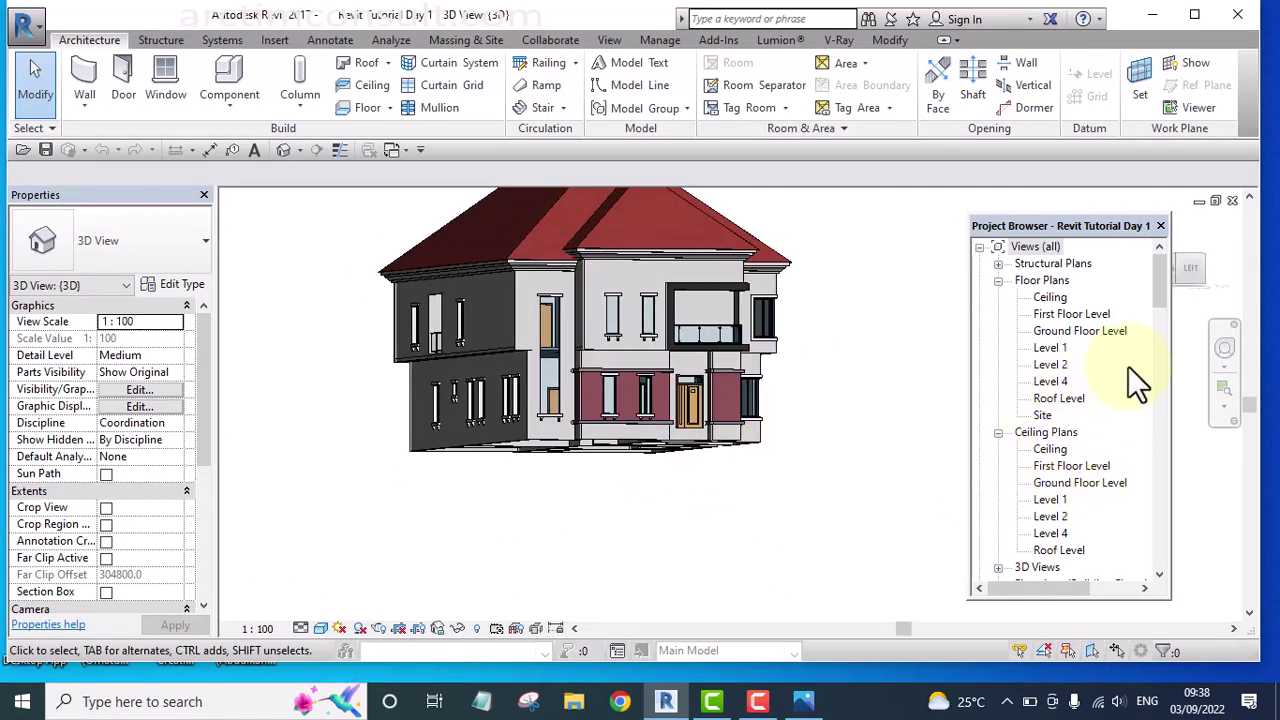
pyautogui.moveTo(1158, 290)
pyautogui.mouseDown()
pyautogui.moveTo(1167, 354)
pyautogui.moveTo(1170, 320)
pyautogui.mouseUp()
pyautogui.scroll(-2, 1166, 307)
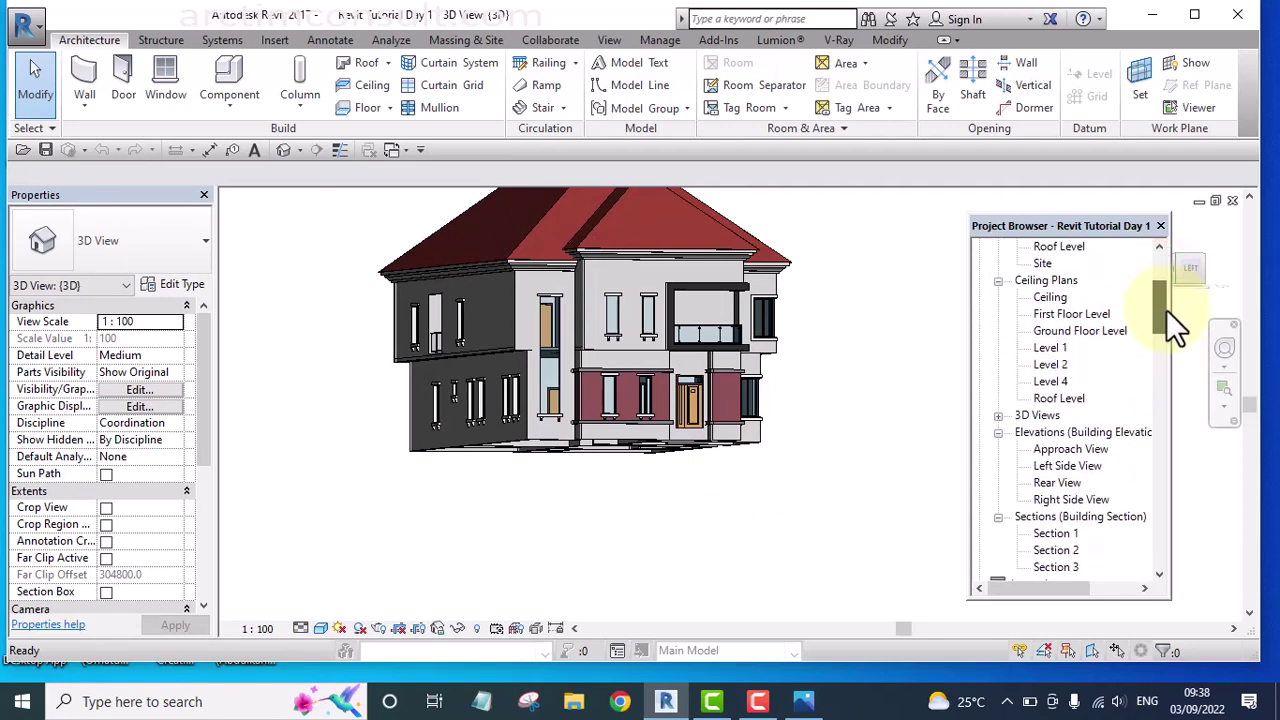
pyautogui.doubleClick(1075, 366)
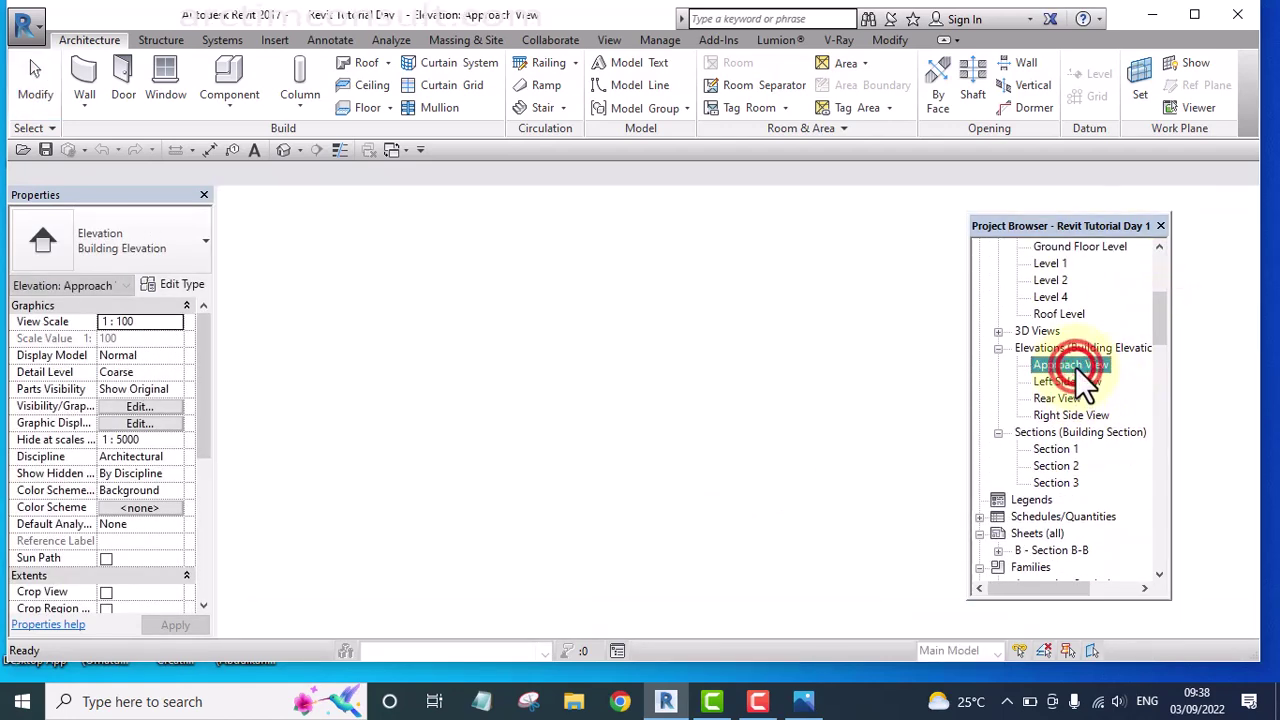
pyautogui.scroll(5, 683, 495)
pyautogui.moveTo(681, 523); pyautogui.dragTo(635, 316, button='middle')
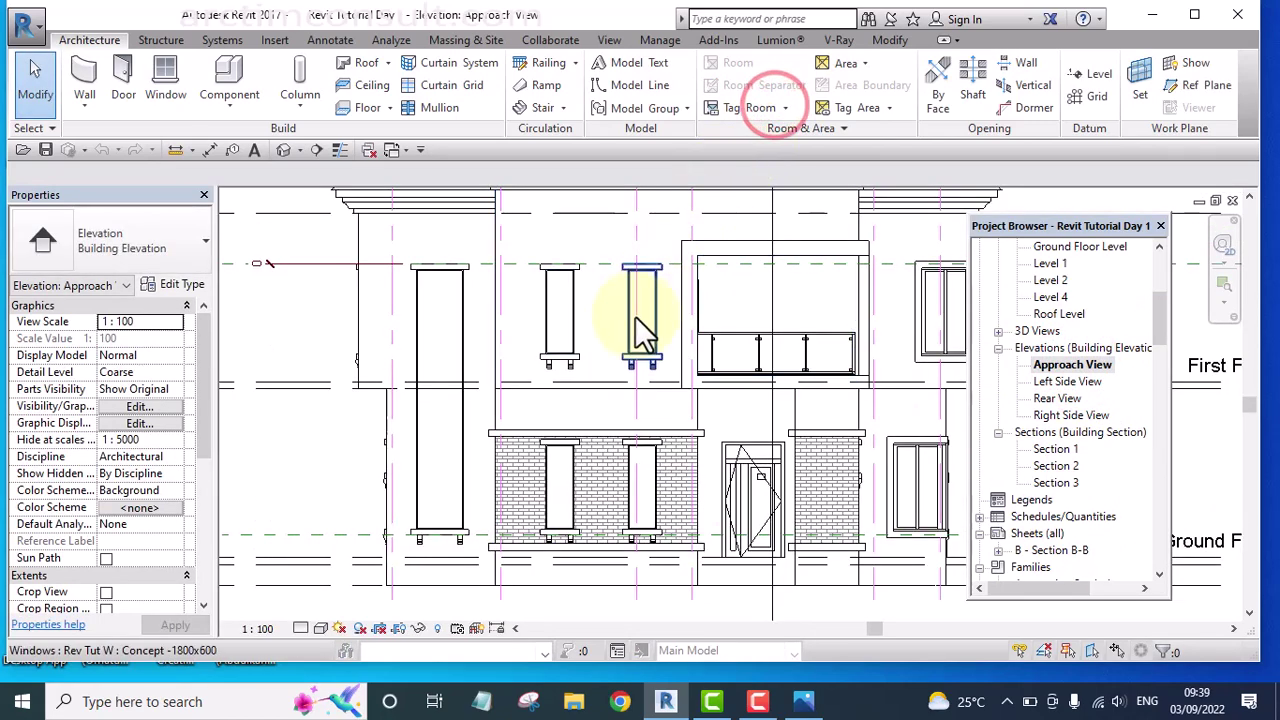
# Create an in-place model in the Casework category with the name Casework 5.
pyautogui.doubleClick(654, 370)
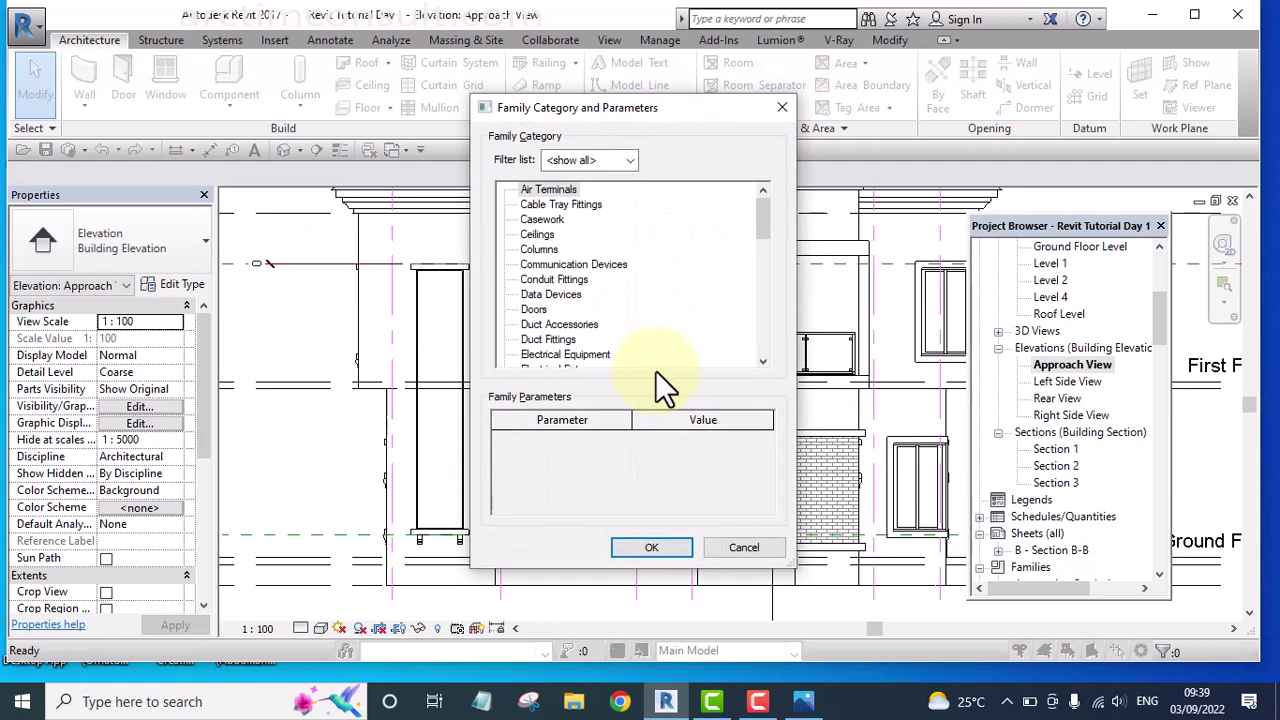
pyautogui.click(776, 105)
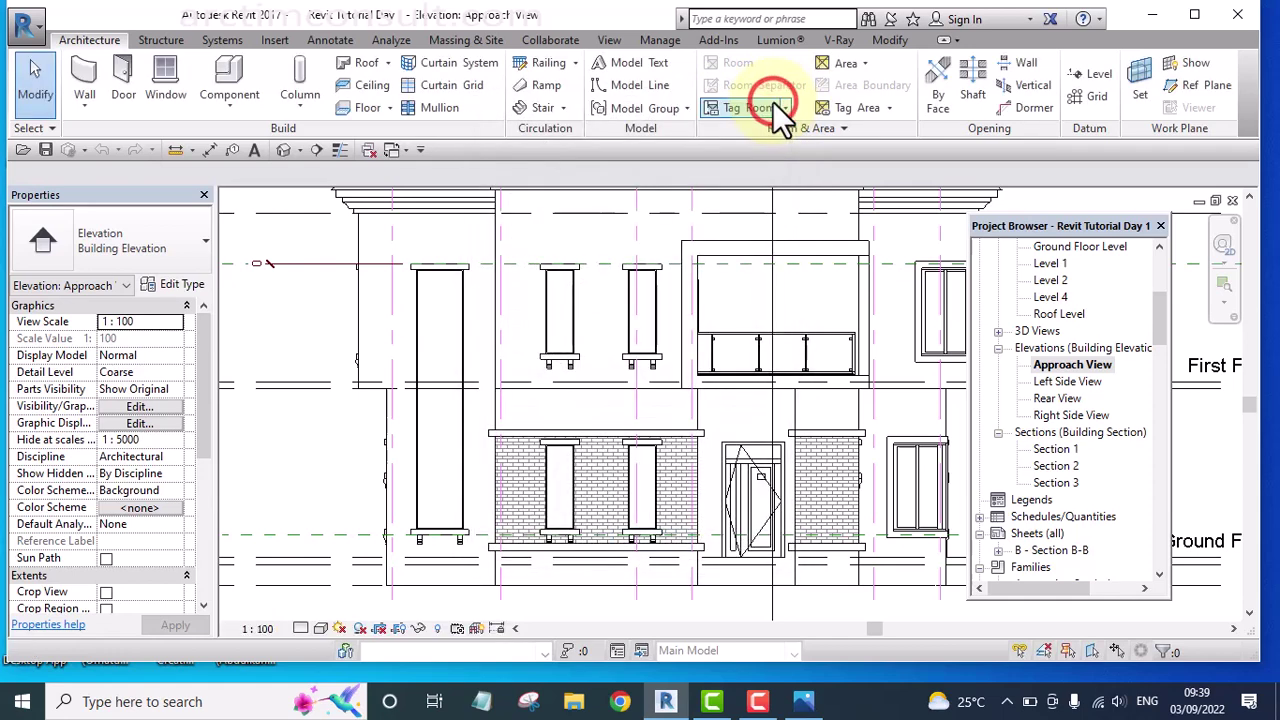
pyautogui.click(228, 104)
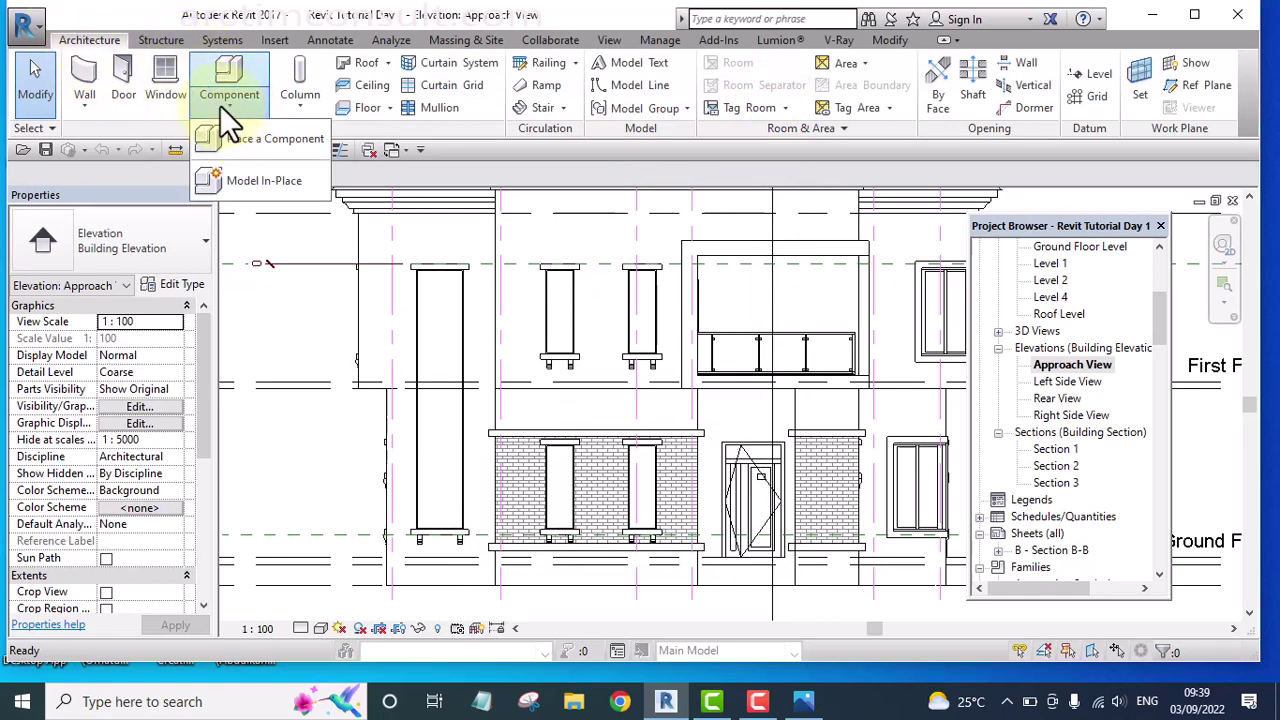
pyautogui.click(239, 179)
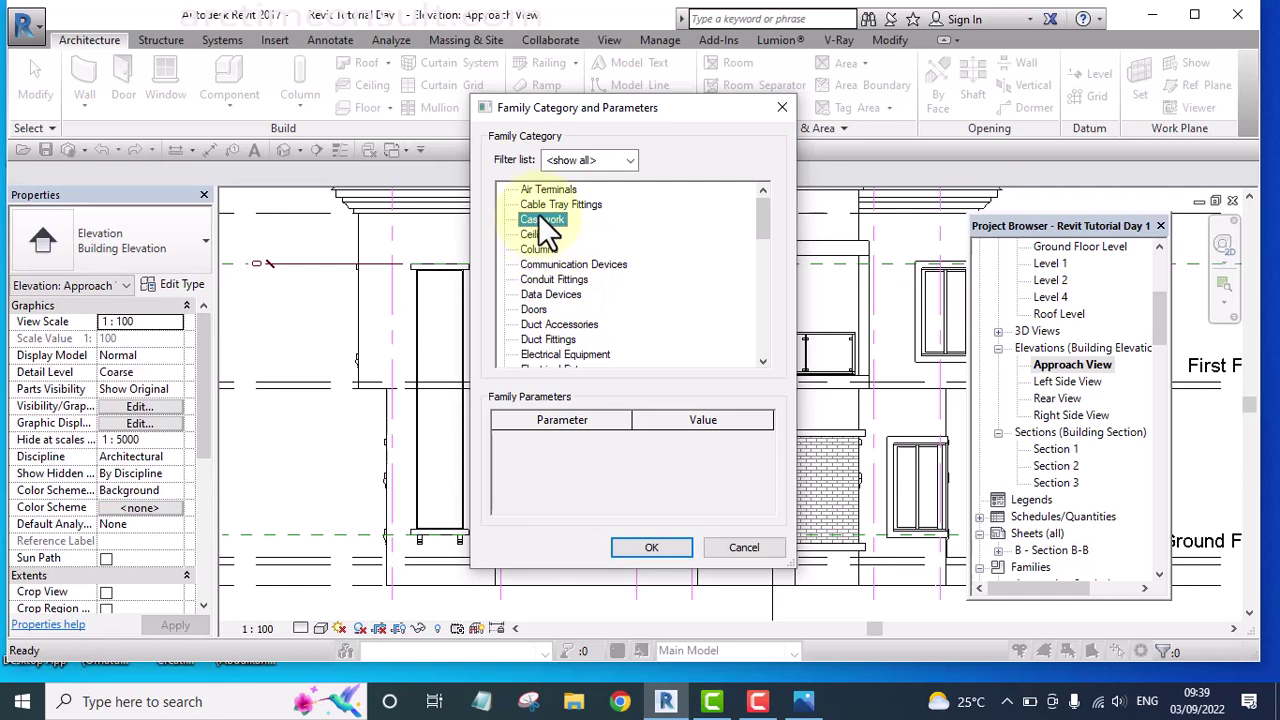
pyautogui.click(651, 547)
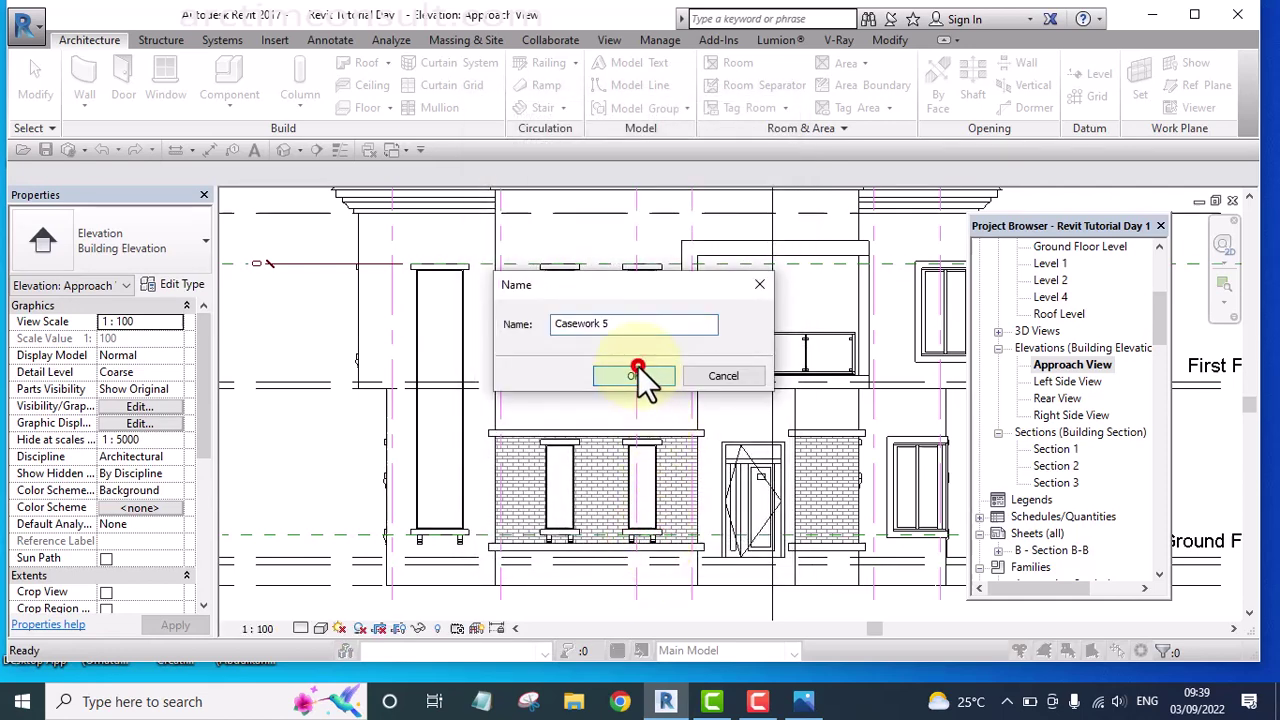
pyautogui.click(638, 372)
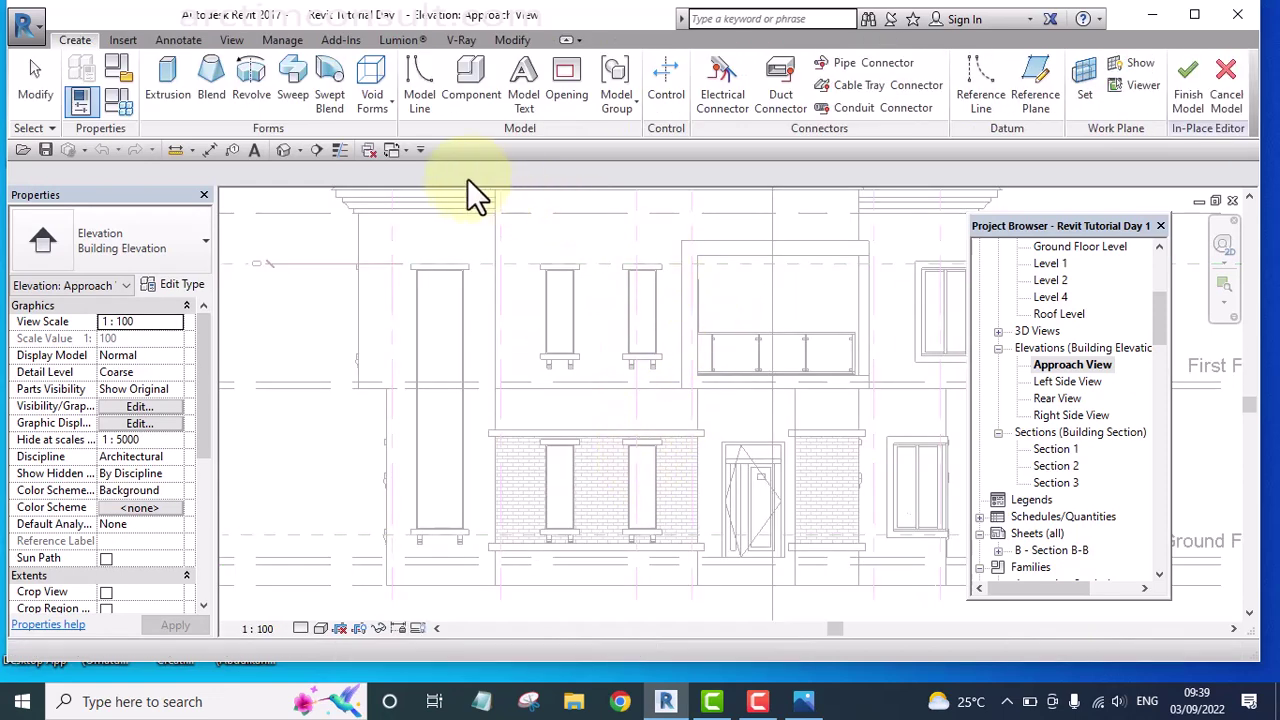
# Start an extrusion using the wall face around the tall window as its work plane.
pyautogui.click(170, 82)
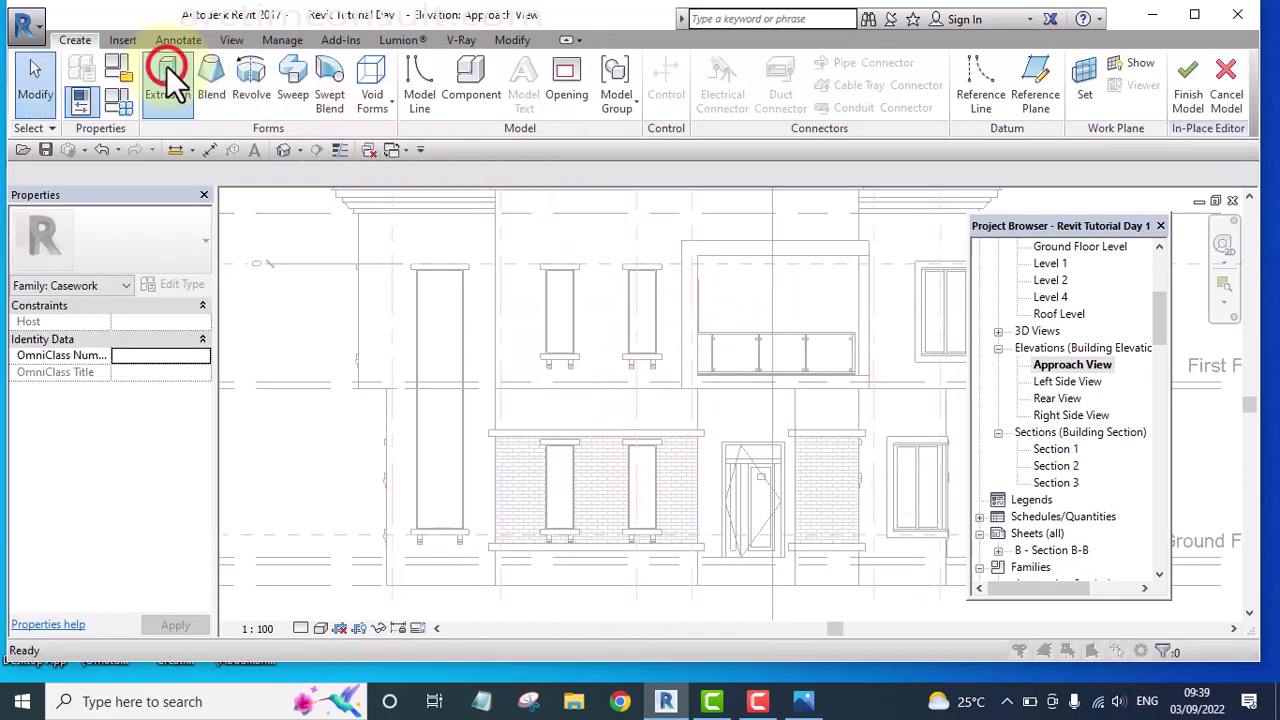
pyautogui.moveTo(564, 198); pyautogui.dragTo(877, 272)
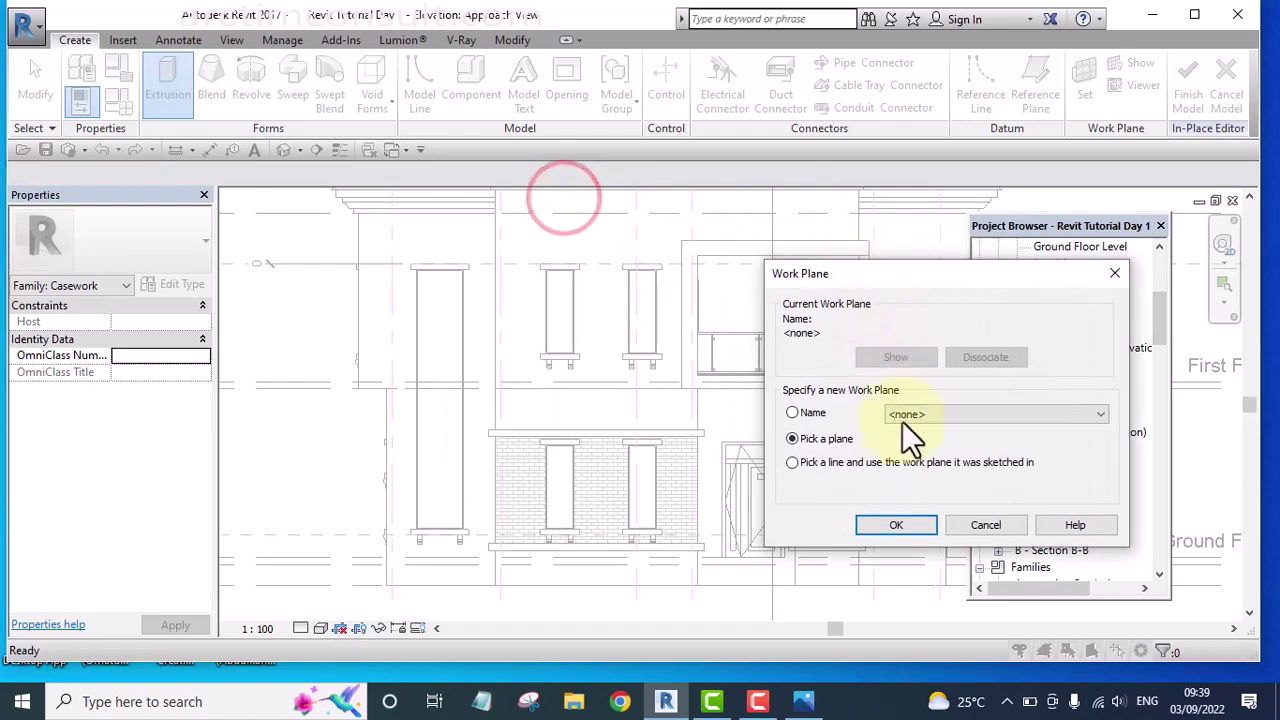
pyautogui.click(907, 524)
pyautogui.scroll(1, 455, 560)
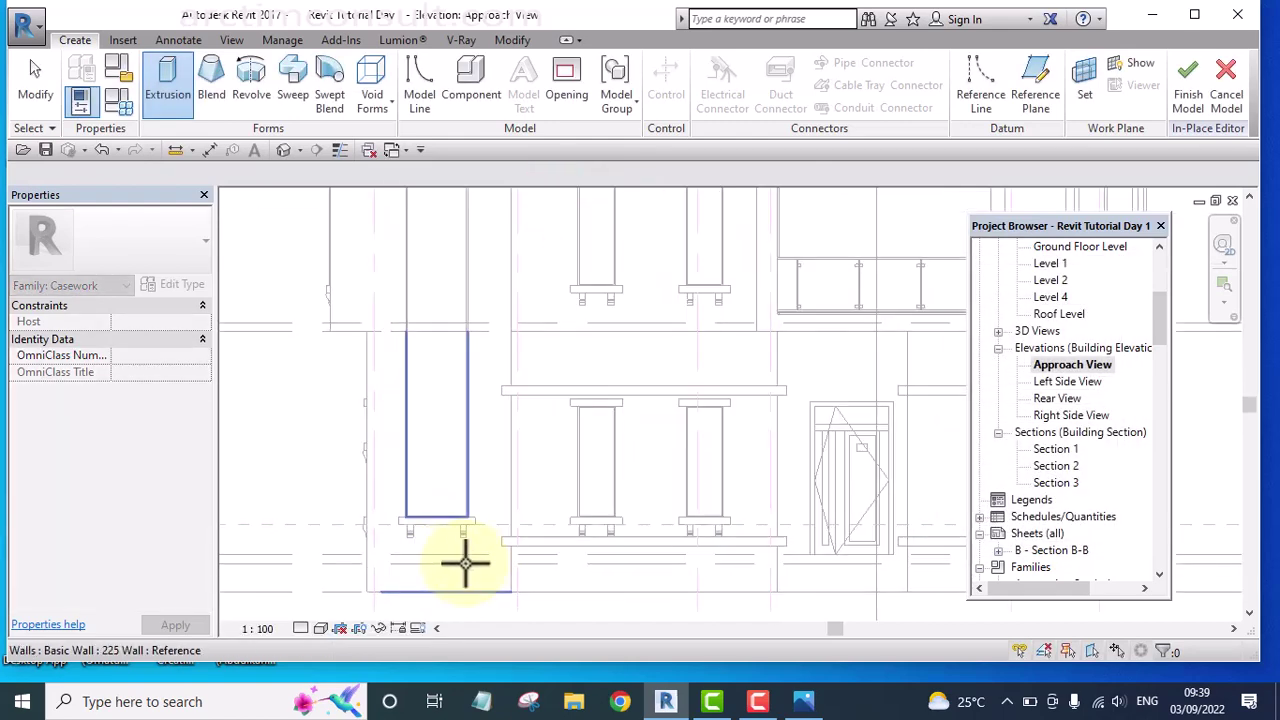
pyautogui.click(488, 464)
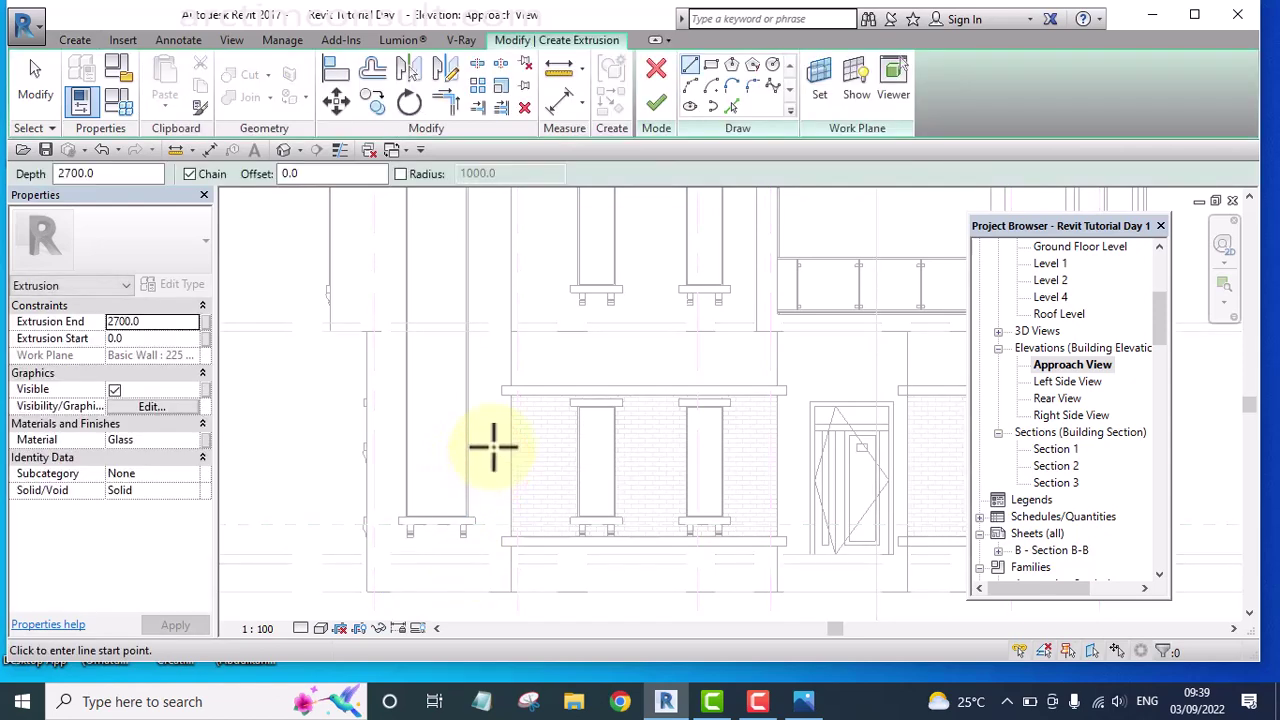
# Sketch a rectangle about 2239 mm wide and 1027 mm high across the wall at the base of the tall window.
pyautogui.scroll(-2, 491, 471)
pyautogui.scroll(1, 491, 463)
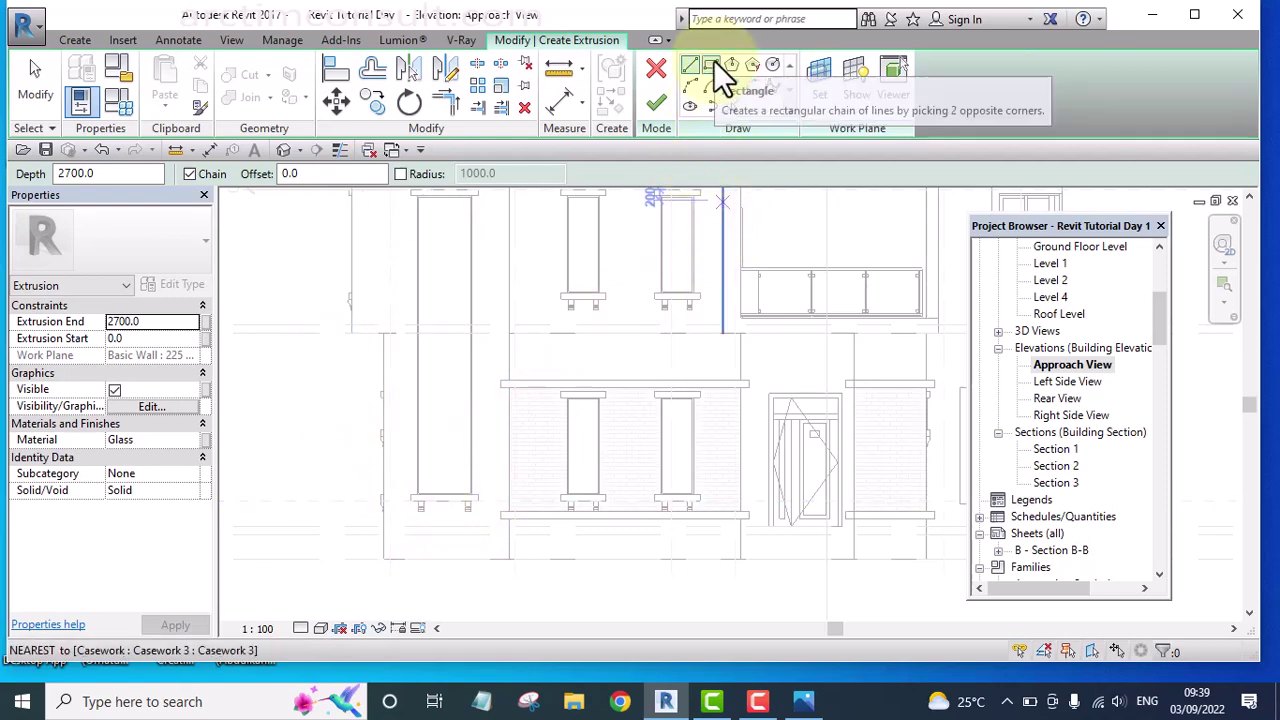
pyautogui.click(712, 65)
pyautogui.scroll(2, 418, 560)
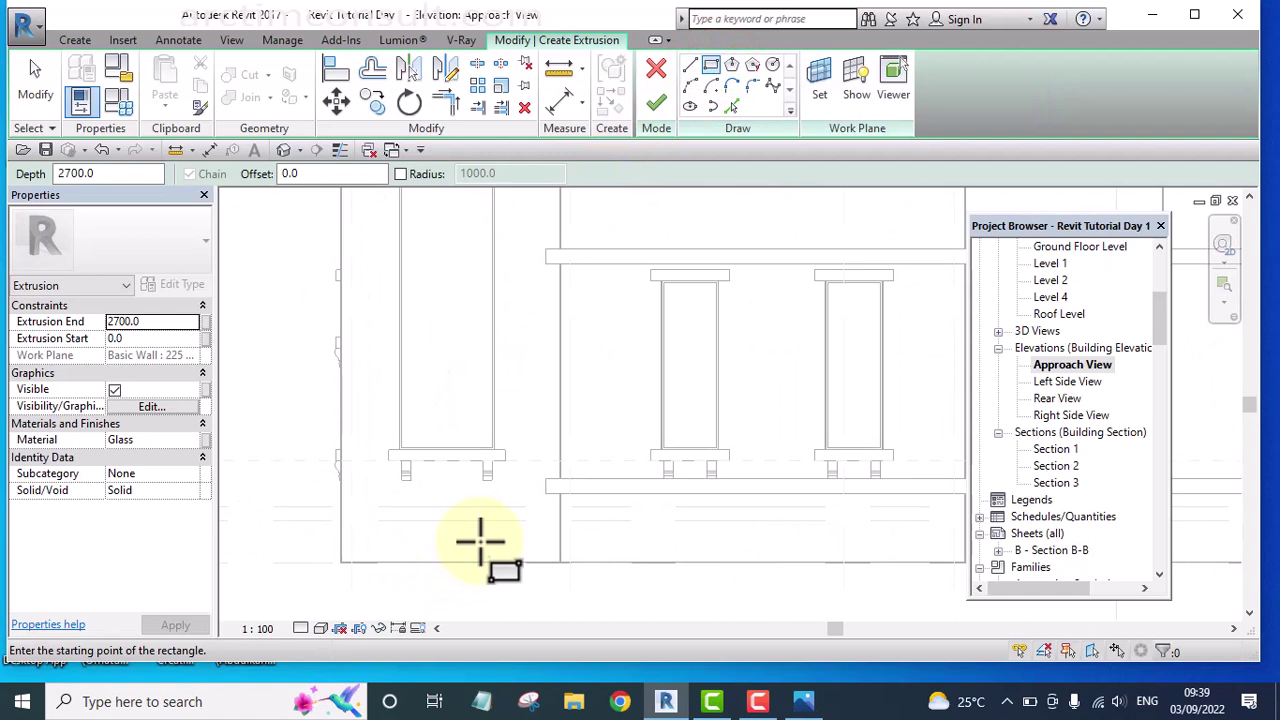
pyautogui.click(552, 509)
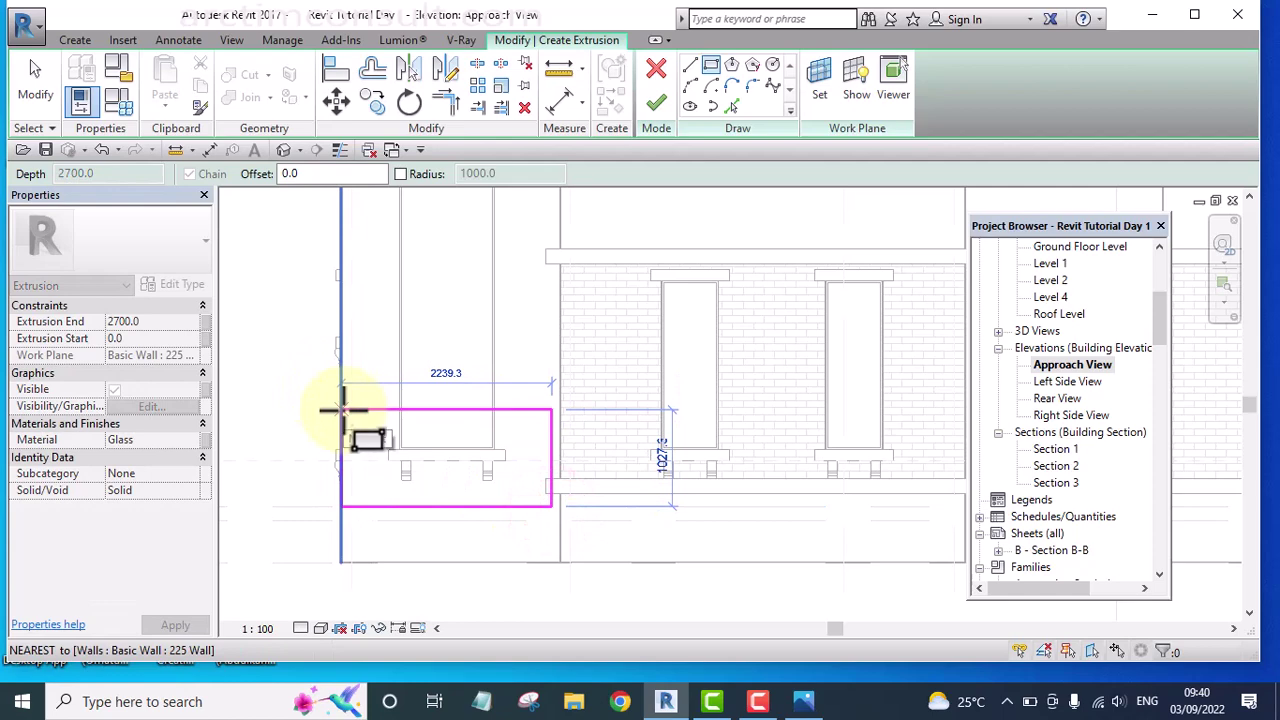
pyautogui.click(343, 409)
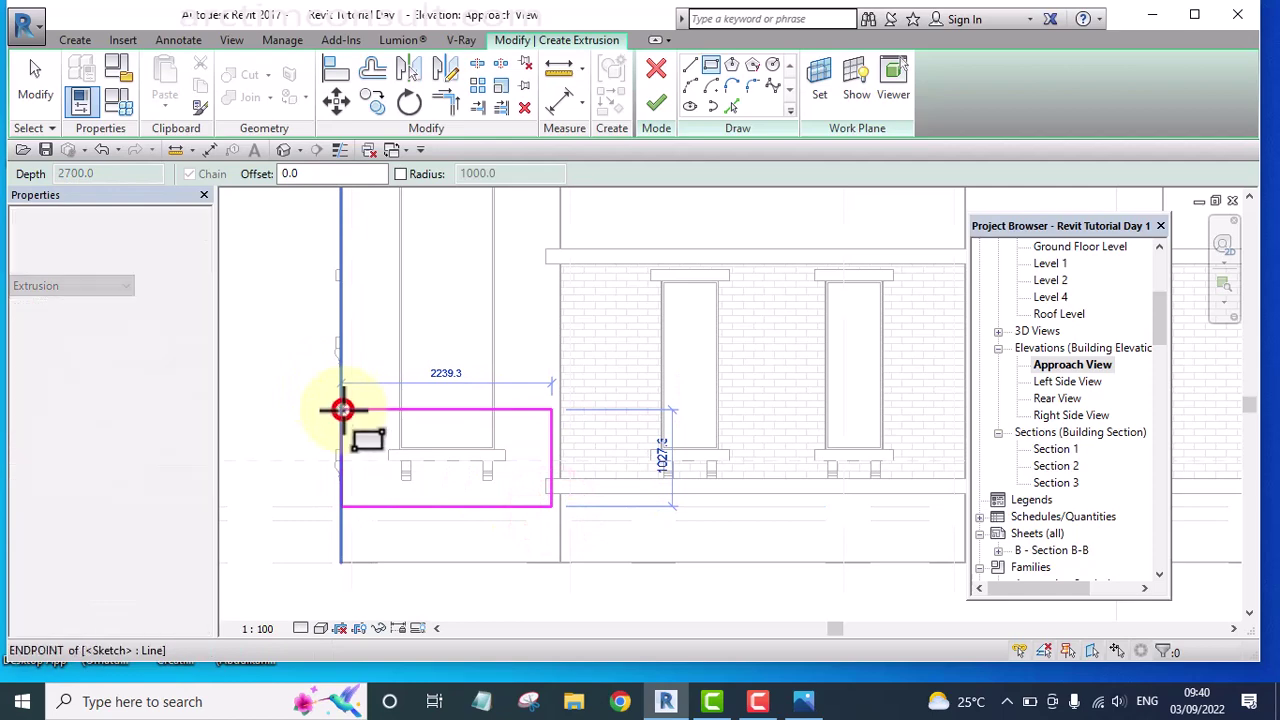
# Align the rectangle's right edge with the wall corner beside the brick facade.
pyautogui.click(333, 68)
pyautogui.click(558, 313)
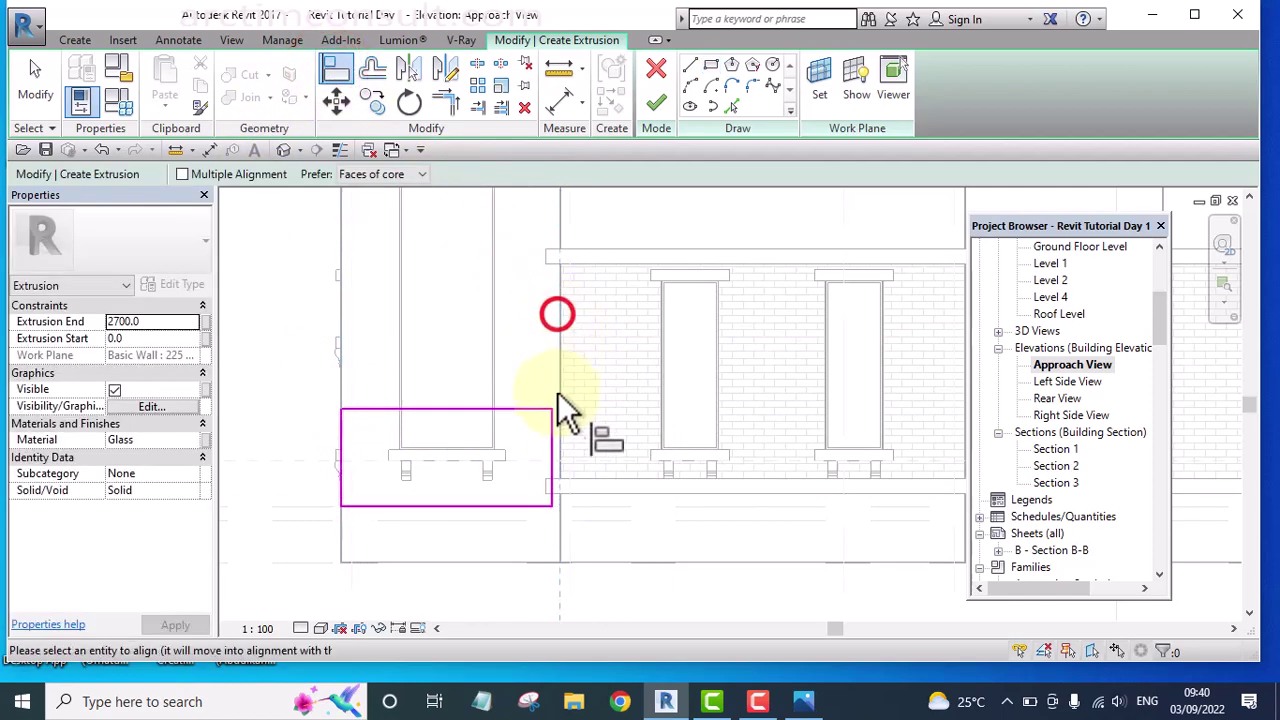
pyautogui.click(551, 429)
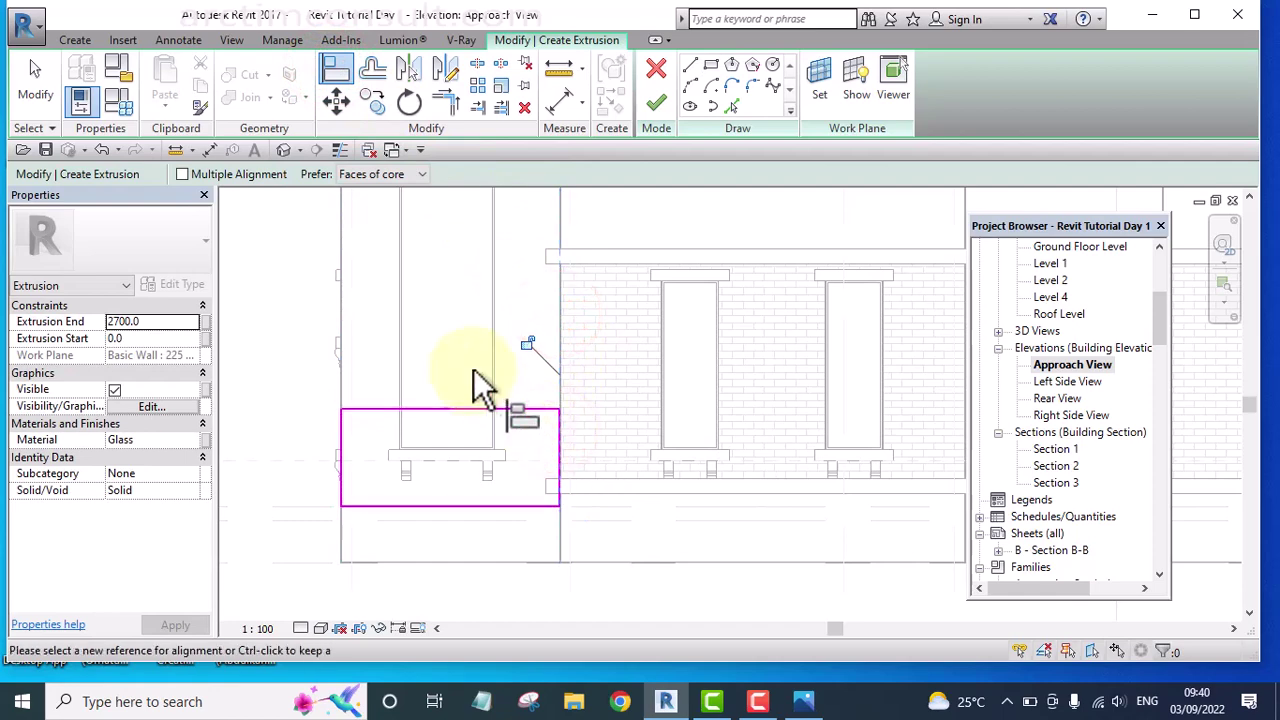
pyautogui.press('Escape')
# Place an aligned dimension between the rectangle's top and bottom edges, beside the wall.
pyautogui.click(552, 95)
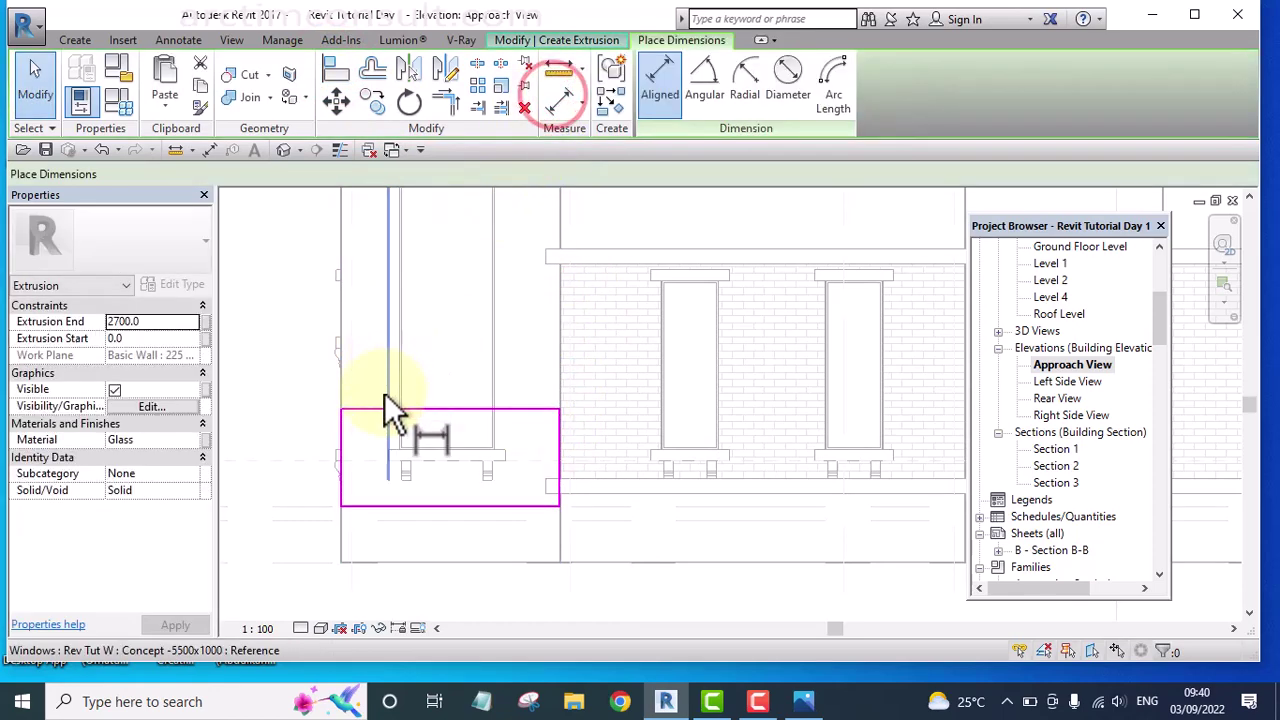
pyautogui.click(424, 410)
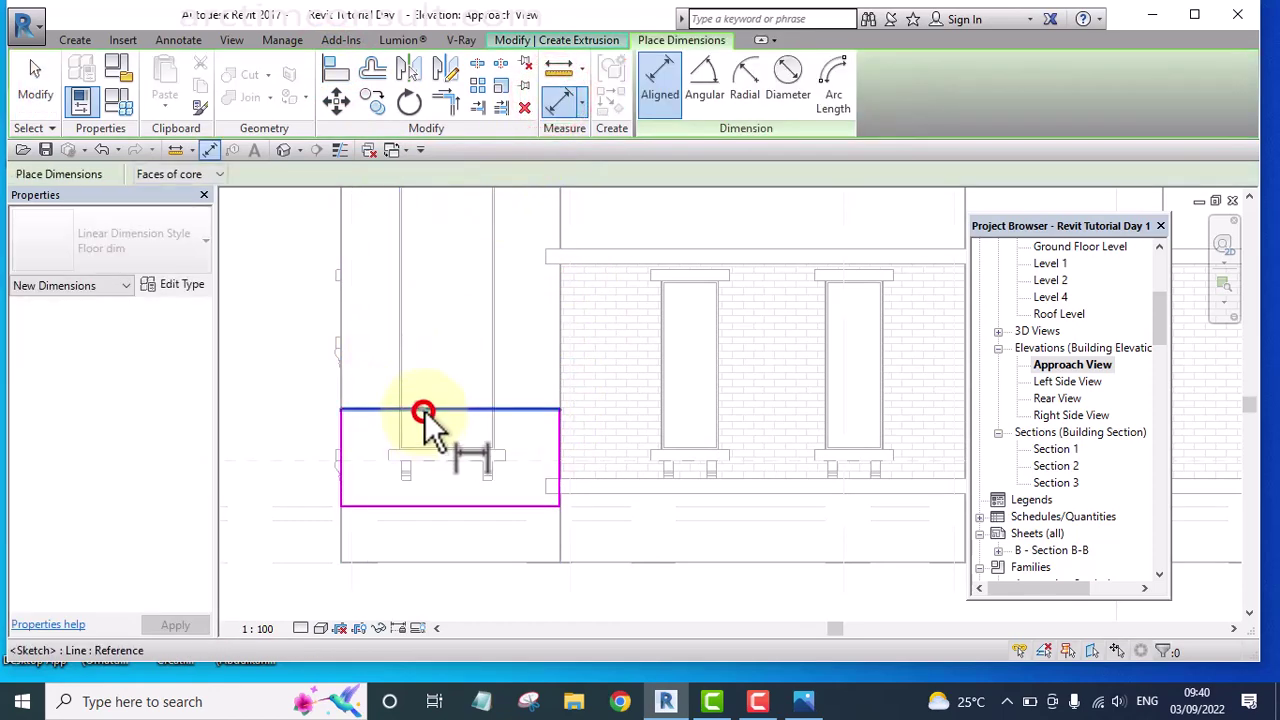
pyautogui.click(401, 508)
pyautogui.scroll(-2, 401, 508)
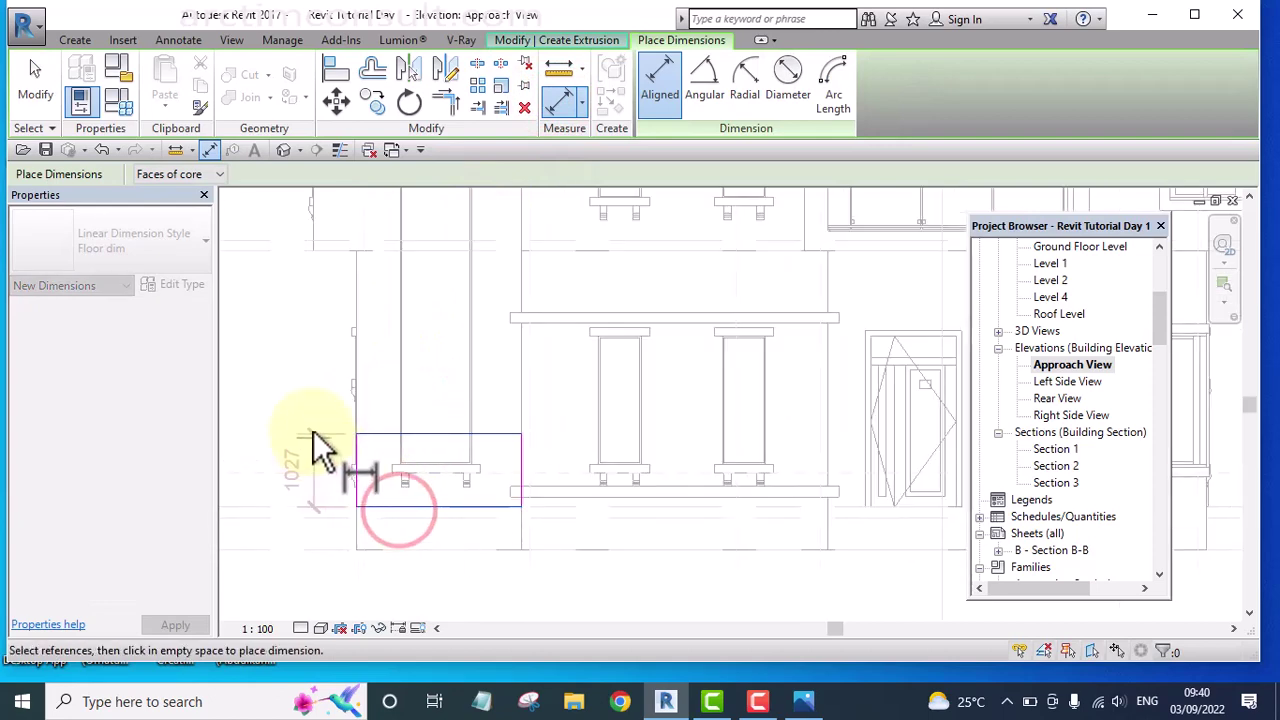
pyautogui.click(300, 368)
pyautogui.press('Escape')
# Set the rectangle's height to 950 mm by moving its top edge, and remove the height dimension.
pyautogui.click(447, 435)
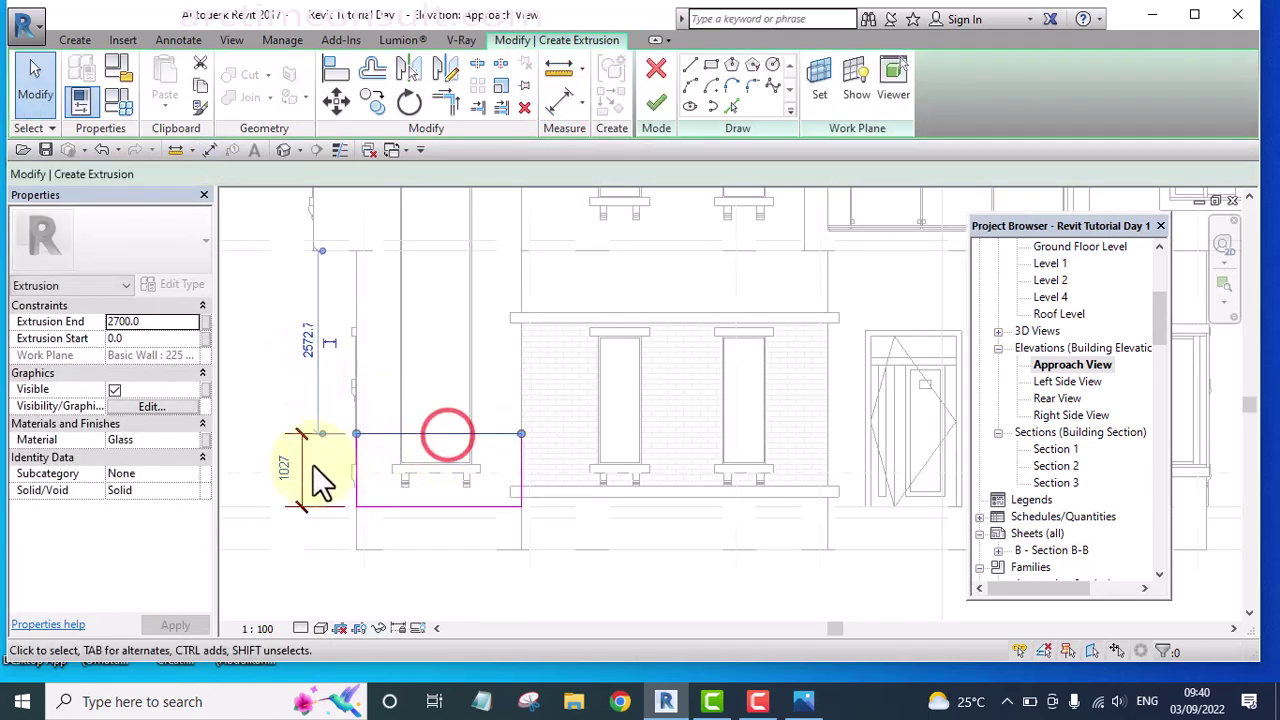
pyautogui.click(278, 470)
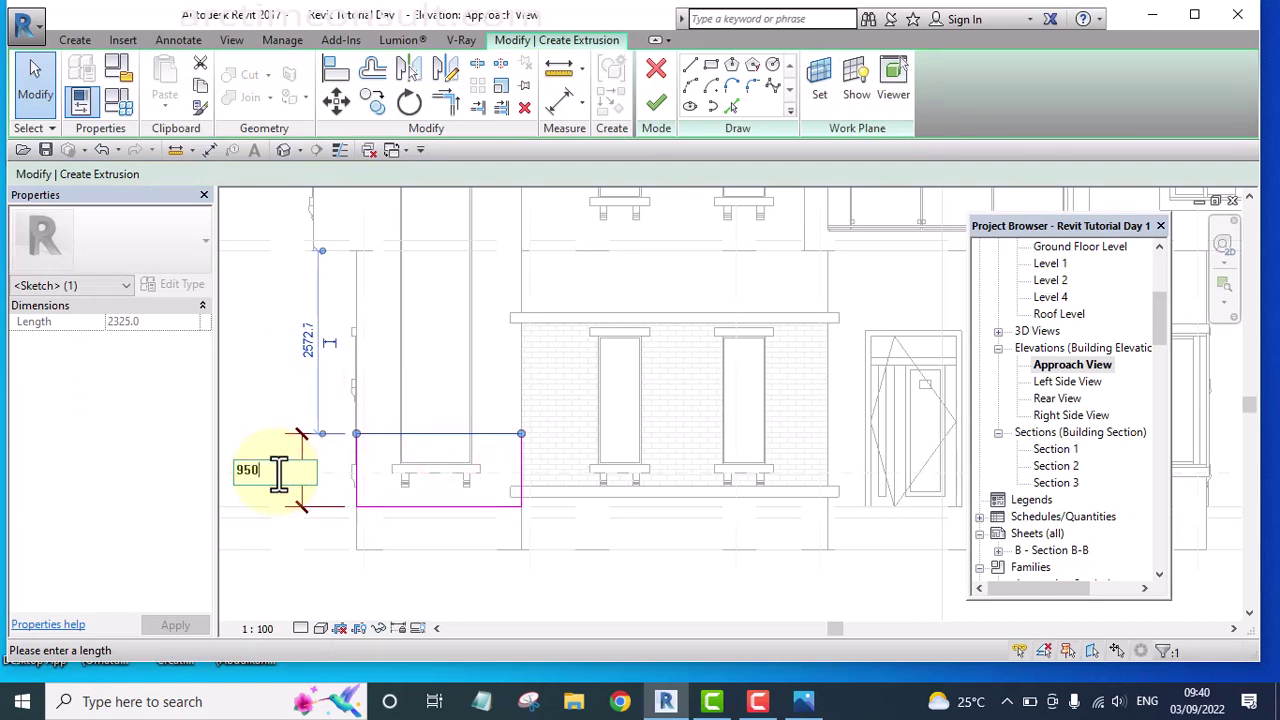
pyautogui.click(299, 550)
pyautogui.click(308, 555)
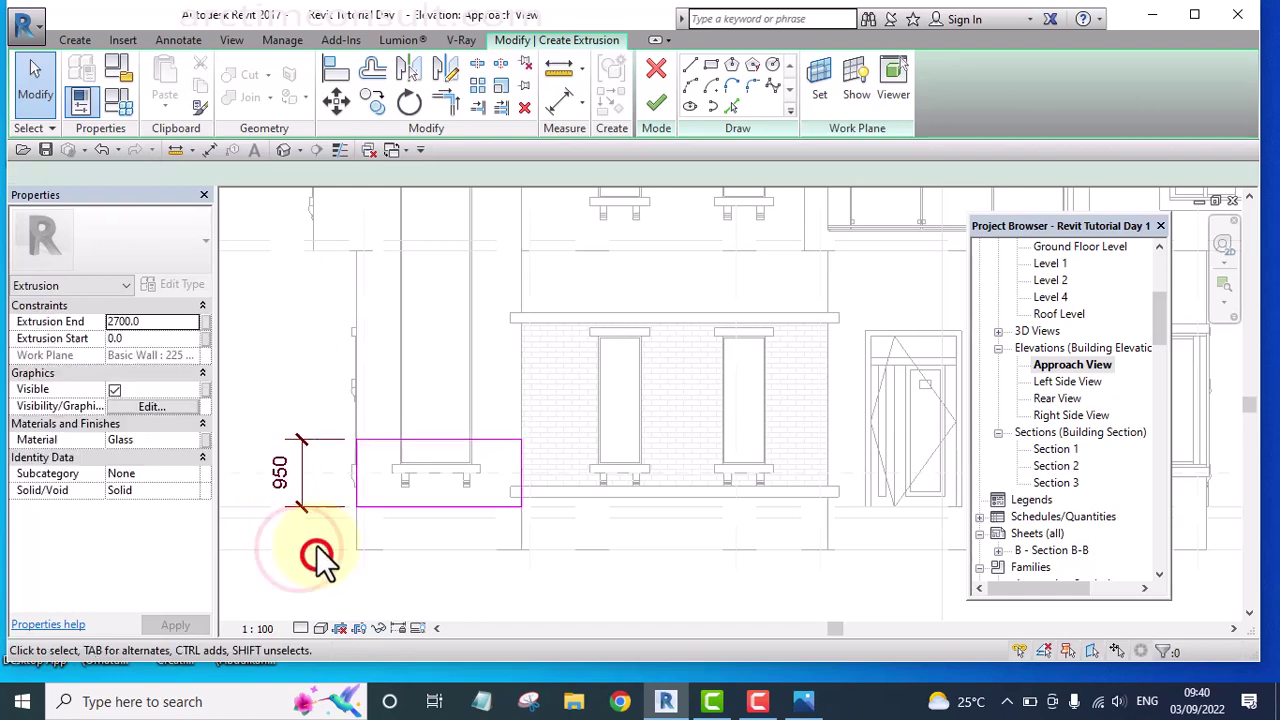
pyautogui.click(310, 485)
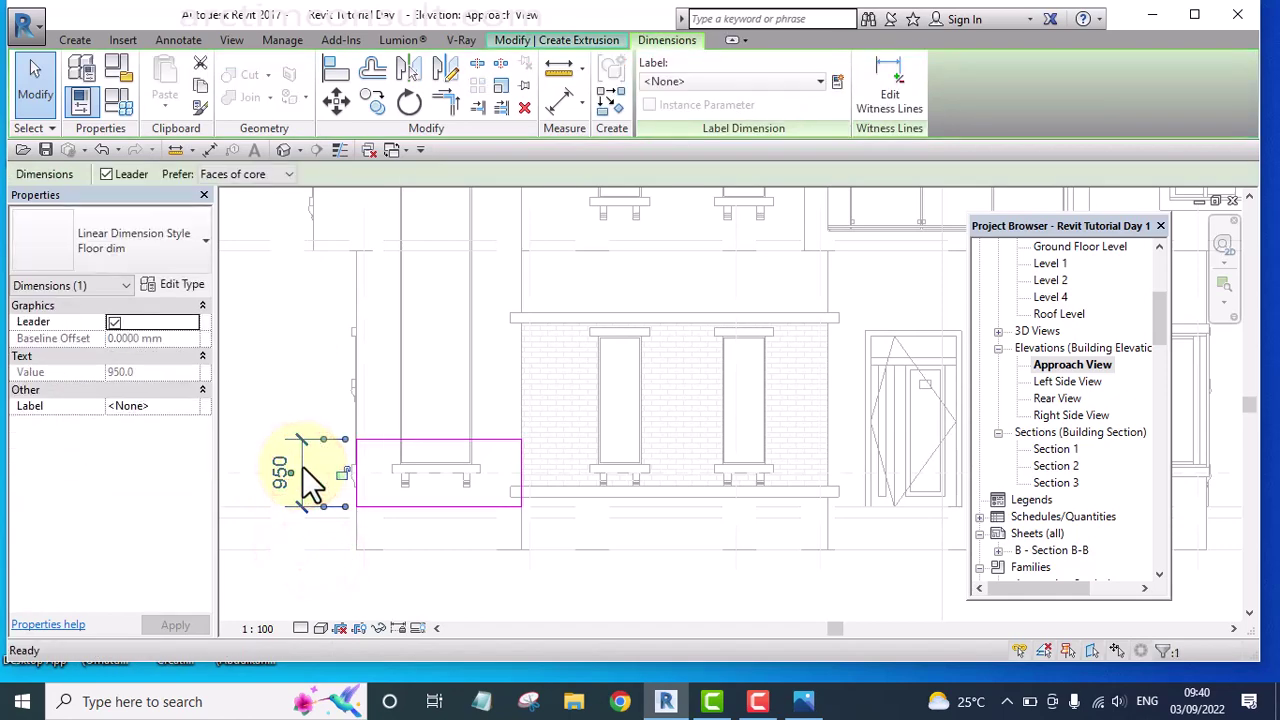
pyautogui.press('Escape')
pyautogui.scroll(3, 321, 406)
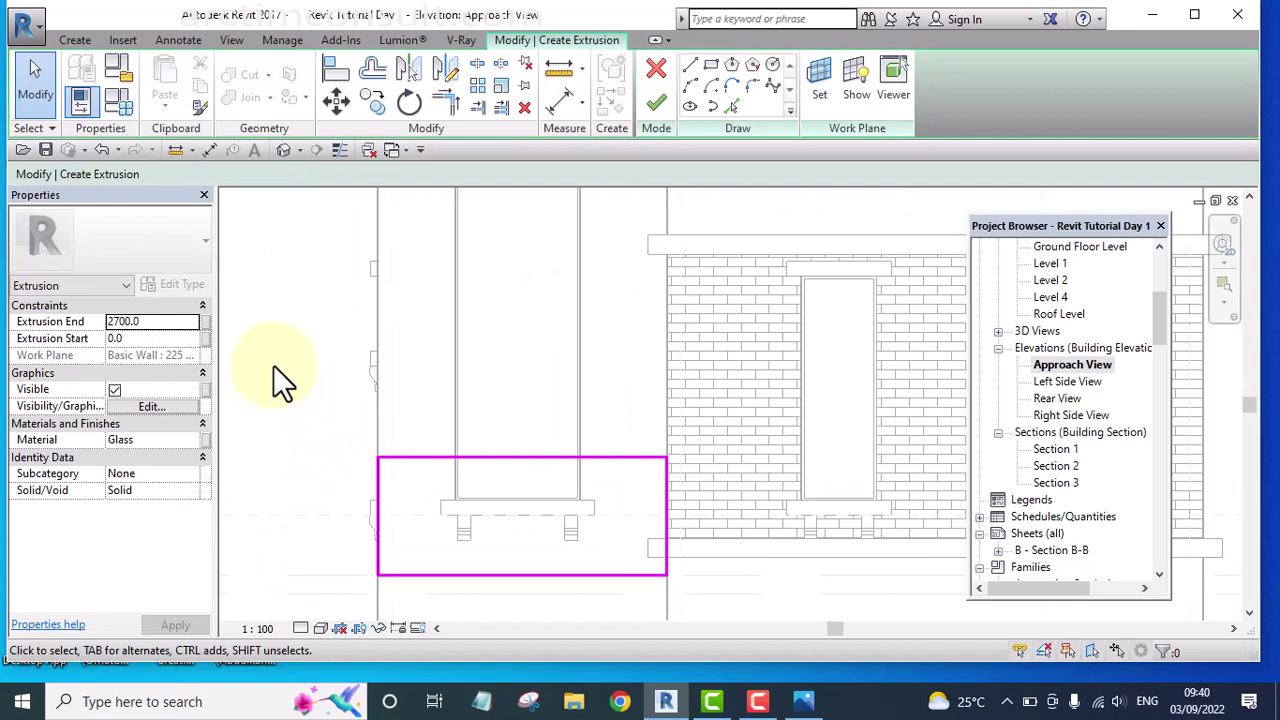
pyautogui.scroll(-1, 278, 370)
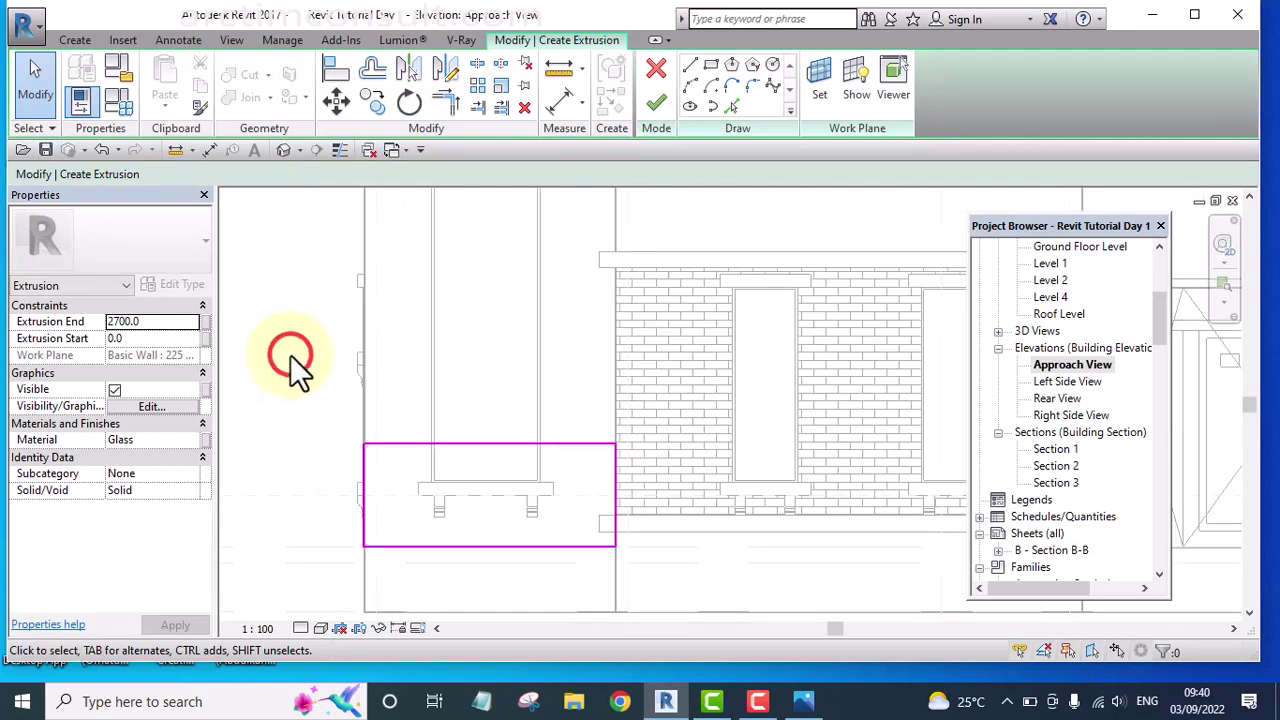
pyautogui.scroll(-2, 290, 360)
pyautogui.scroll(2, 287, 363)
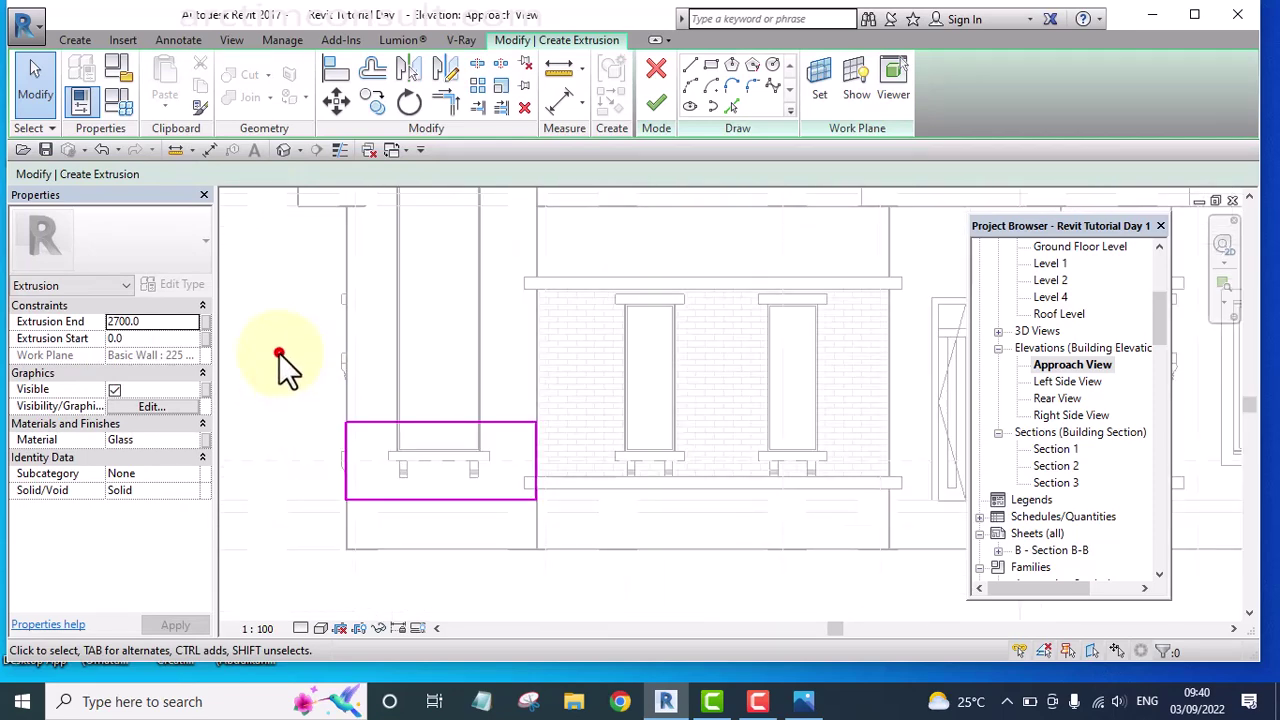
pyautogui.click(279, 355)
pyautogui.press('r')
pyautogui.press('p')
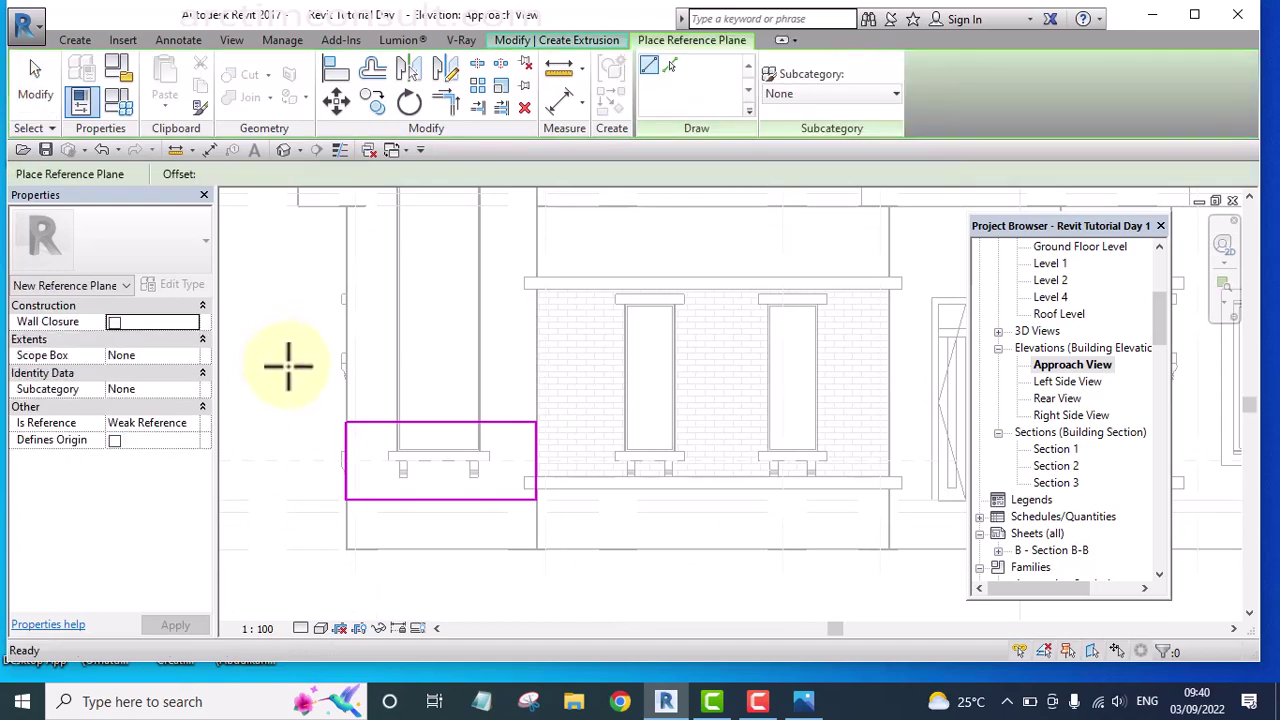
pyautogui.press('Escape')
# Draw a horizontal reference plane about 181 mm above the rectangle's top edge, extending across the brick facade.
pyautogui.scroll(1, 313, 407)
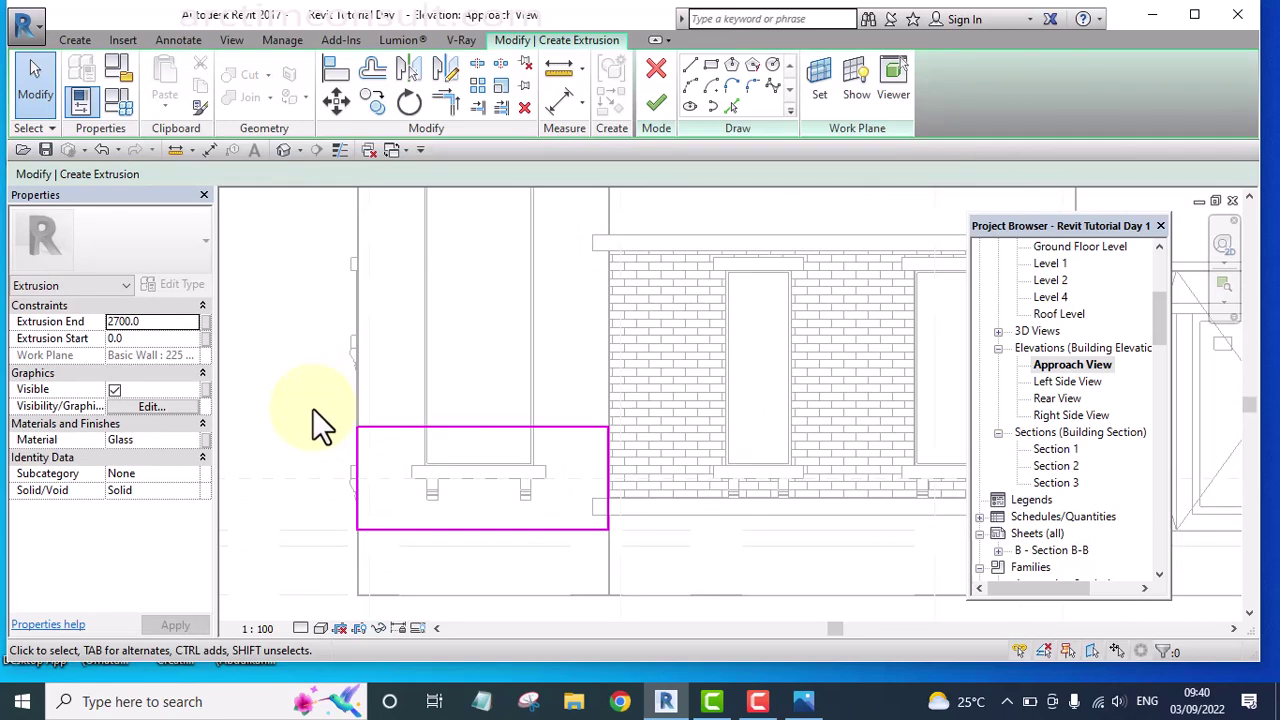
pyautogui.press('r')
pyautogui.press('p')
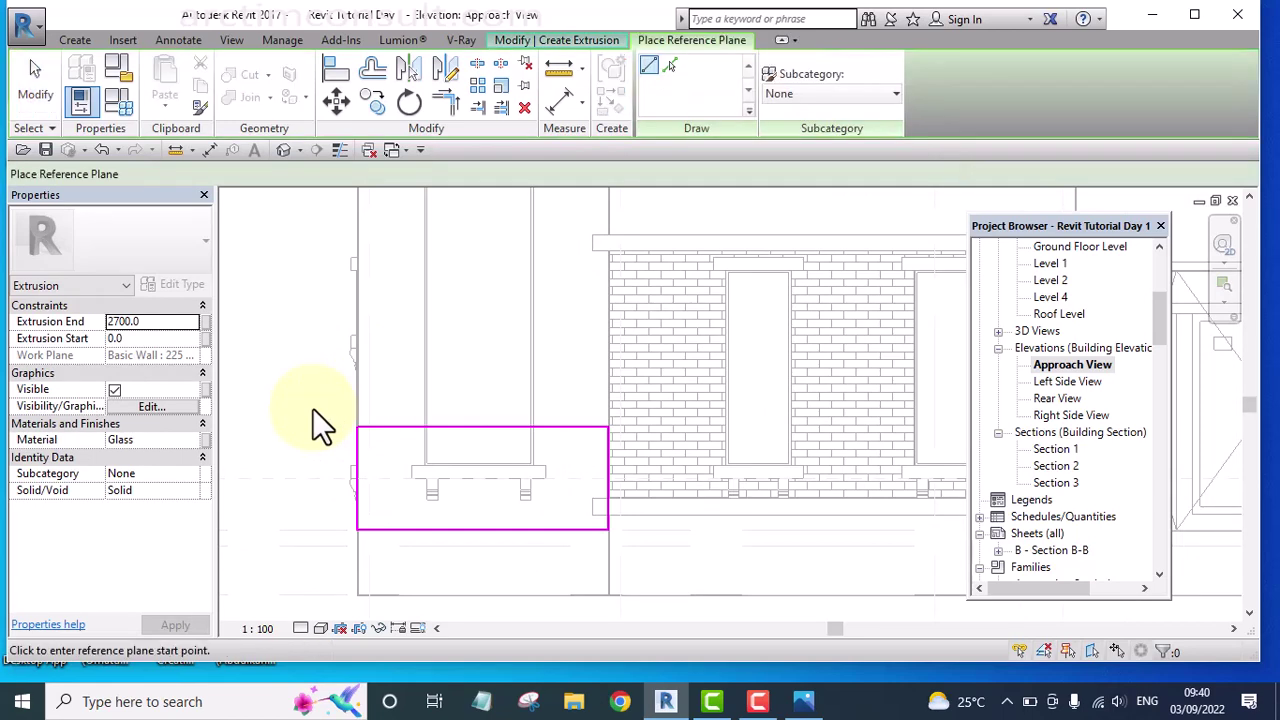
pyautogui.click(271, 408)
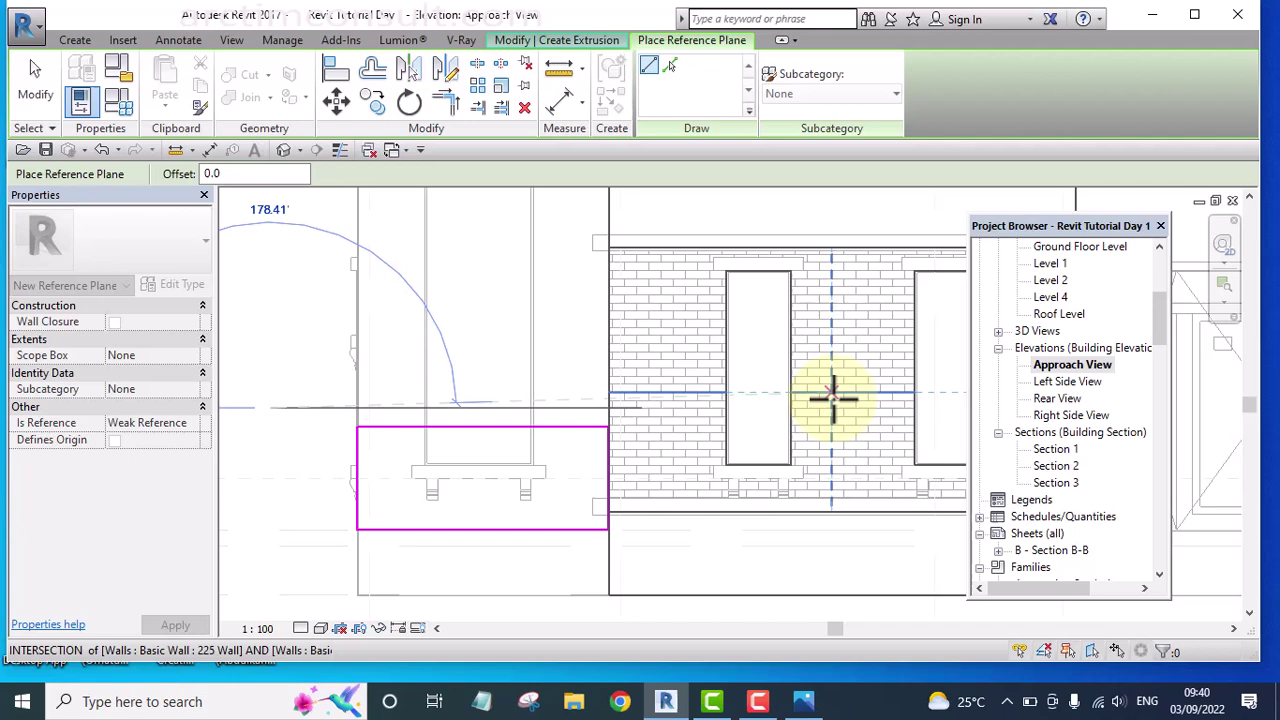
pyautogui.click(946, 407)
pyautogui.press('Escape')
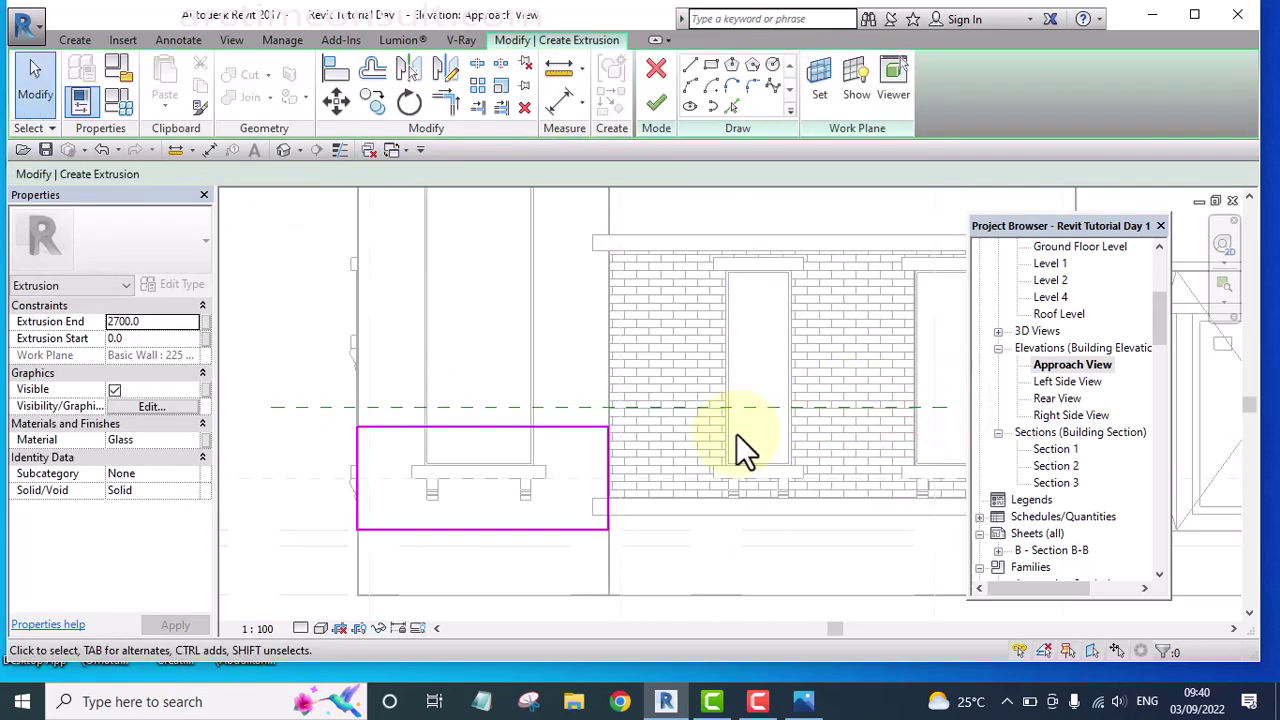
# Dimension the gap between the reference plane and the rectangle's top edge.
pyautogui.press('d')
pyautogui.press('i')
pyautogui.scroll(3, 386, 400)
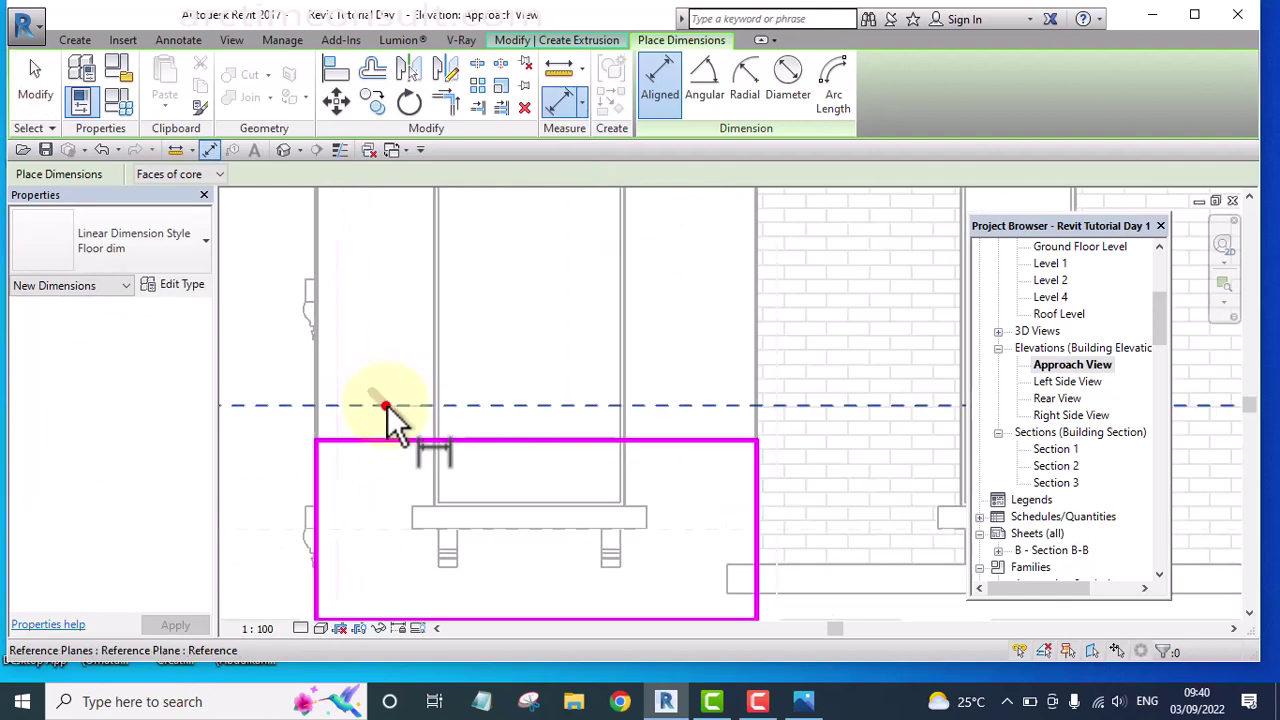
pyautogui.click(386, 405)
pyautogui.click(392, 443)
pyautogui.scroll(-2, 400, 447)
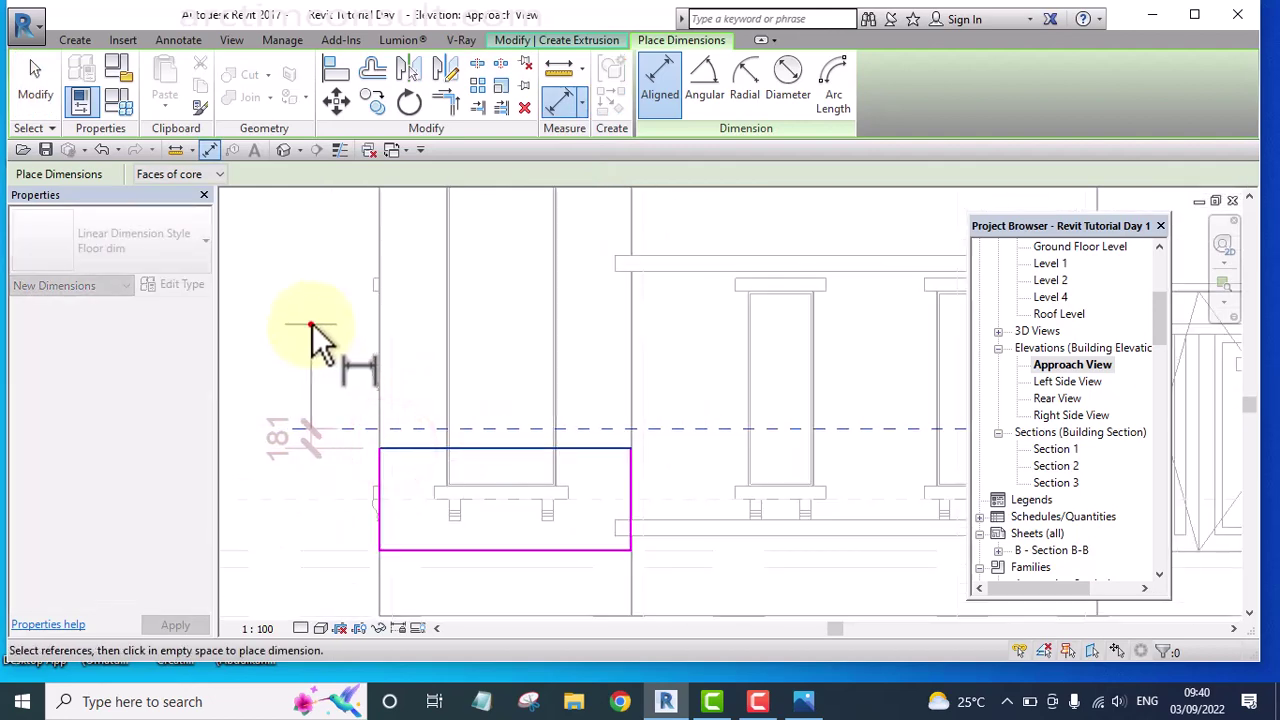
pyautogui.click(311, 323)
pyautogui.press('Escape')
# Set the reference plane 50 mm above the rectangle's top edge and delete the gap dimension.
pyautogui.click(484, 429)
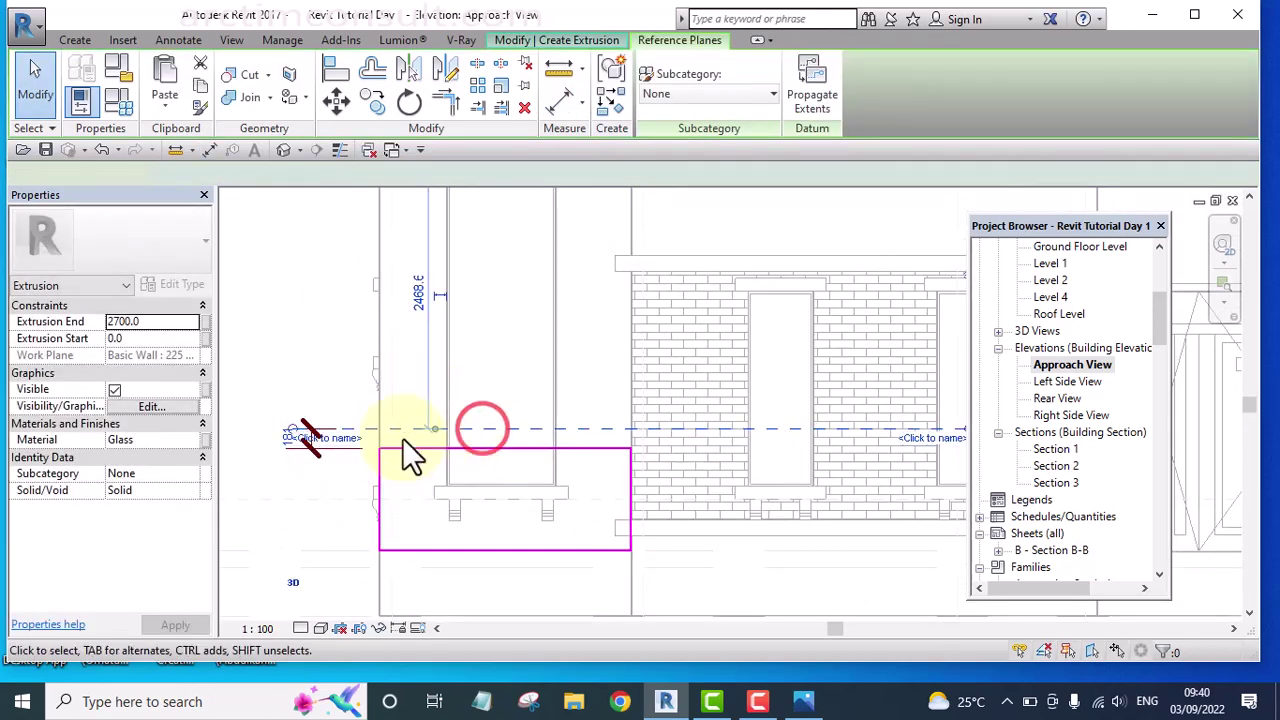
pyautogui.scroll(5, 284, 440)
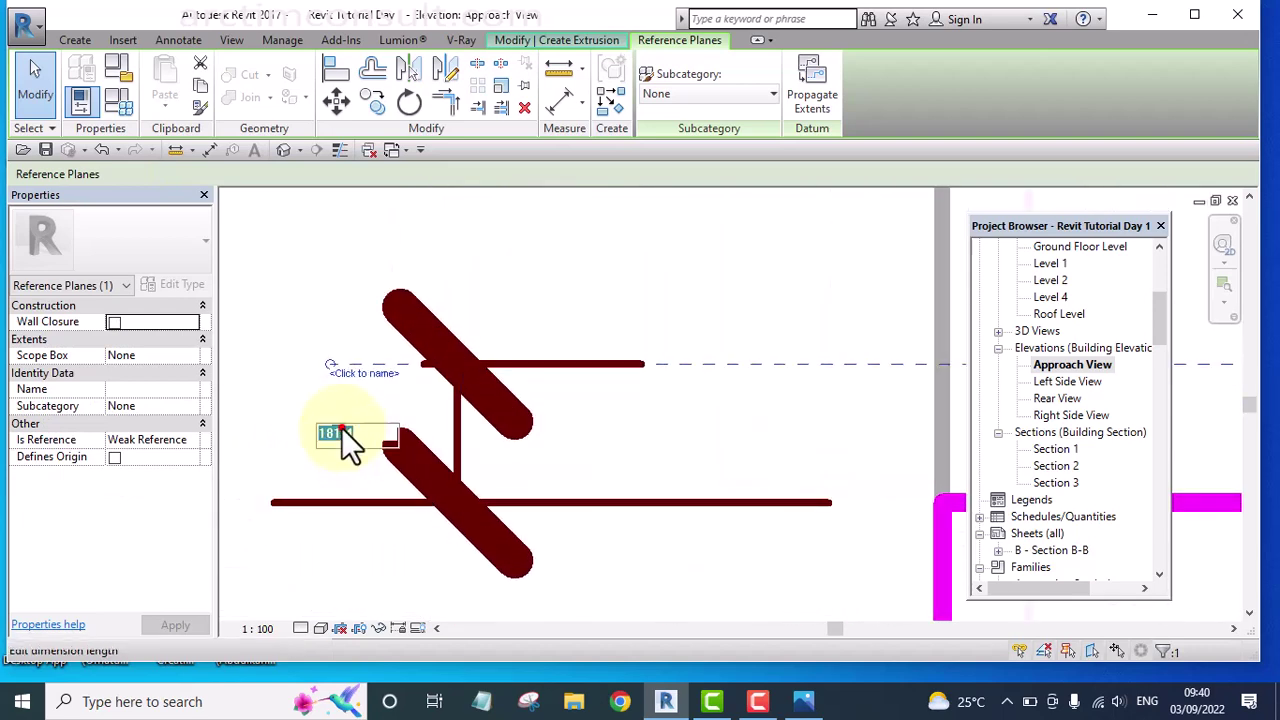
pyautogui.click(341, 431)
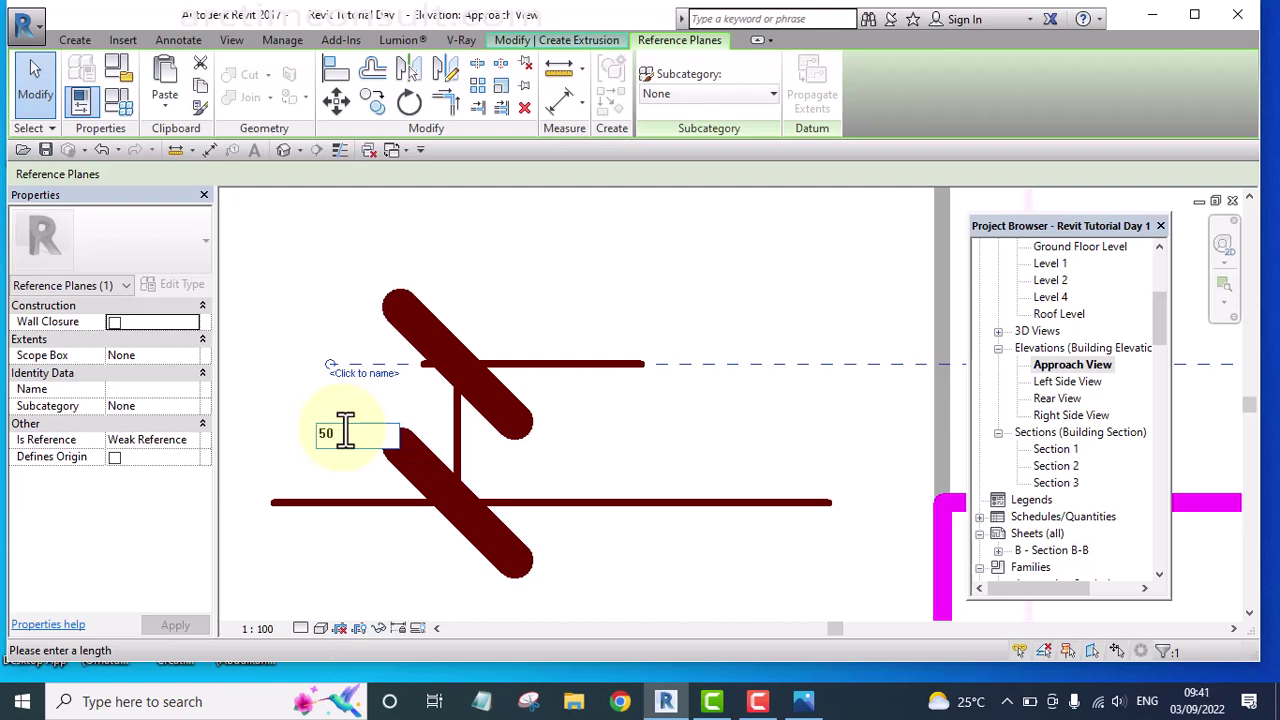
pyautogui.press('Return')
pyautogui.scroll(-2, 322, 250)
pyautogui.press('Escape')
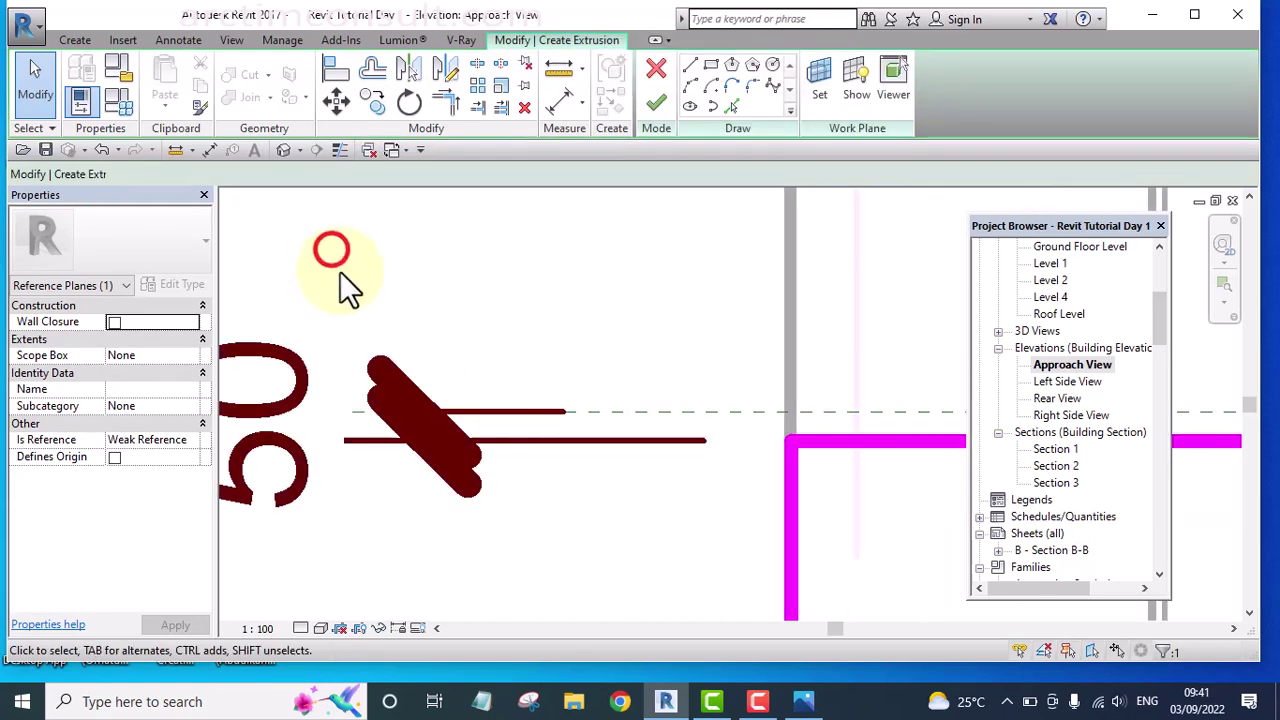
pyautogui.scroll(-2, 476, 376)
pyautogui.click(476, 386)
pyautogui.press('Delete')
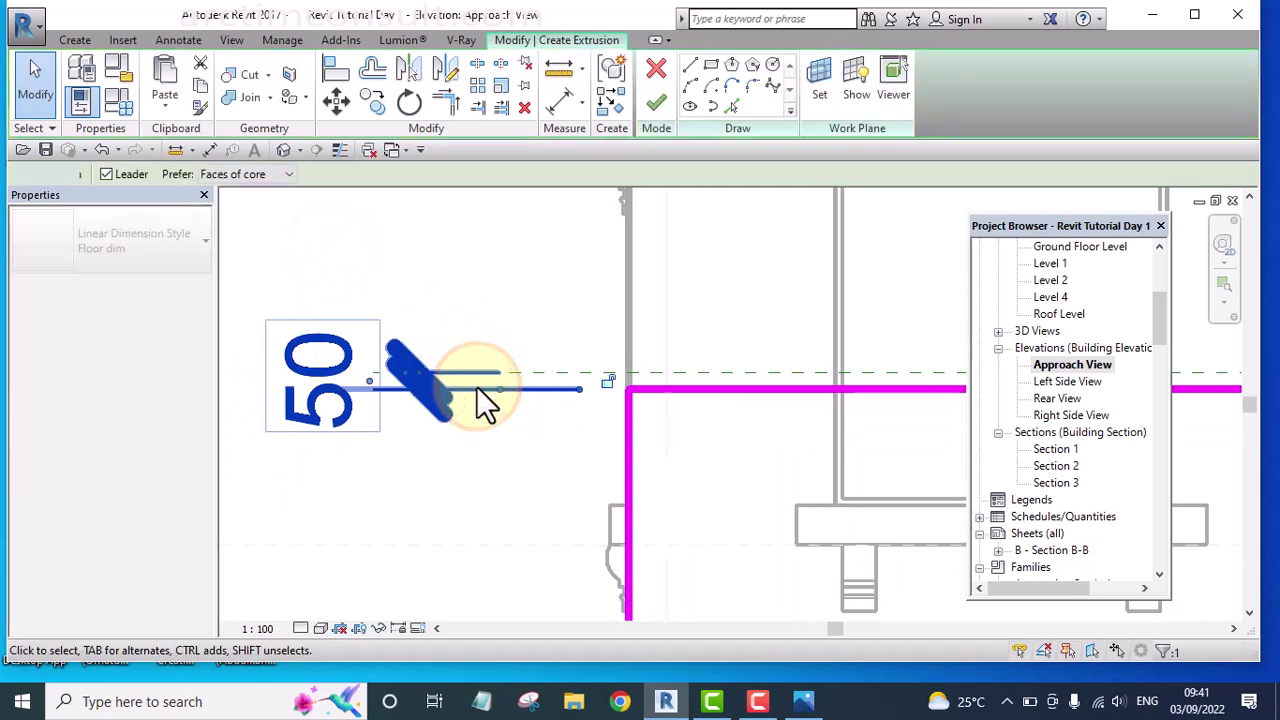
# Copy the whole rectangle 1000 mm straight up so the copy's bottom edge sits on the reference plane.
pyautogui.scroll(-2, 434, 375)
pyautogui.scroll(-3, 400, 374)
pyautogui.scroll(2, 470, 400)
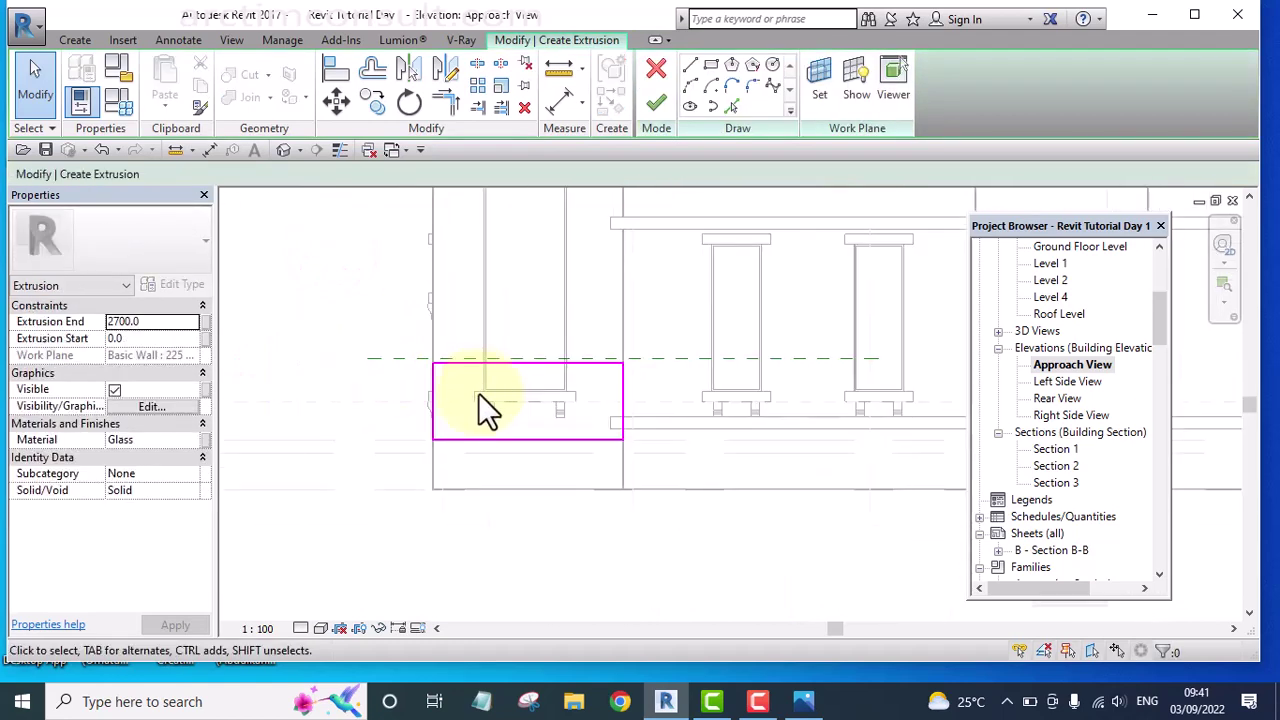
pyautogui.scroll(-1, 430, 400)
pyautogui.moveTo(346, 289); pyautogui.dragTo(666, 468)
pyautogui.click(372, 101)
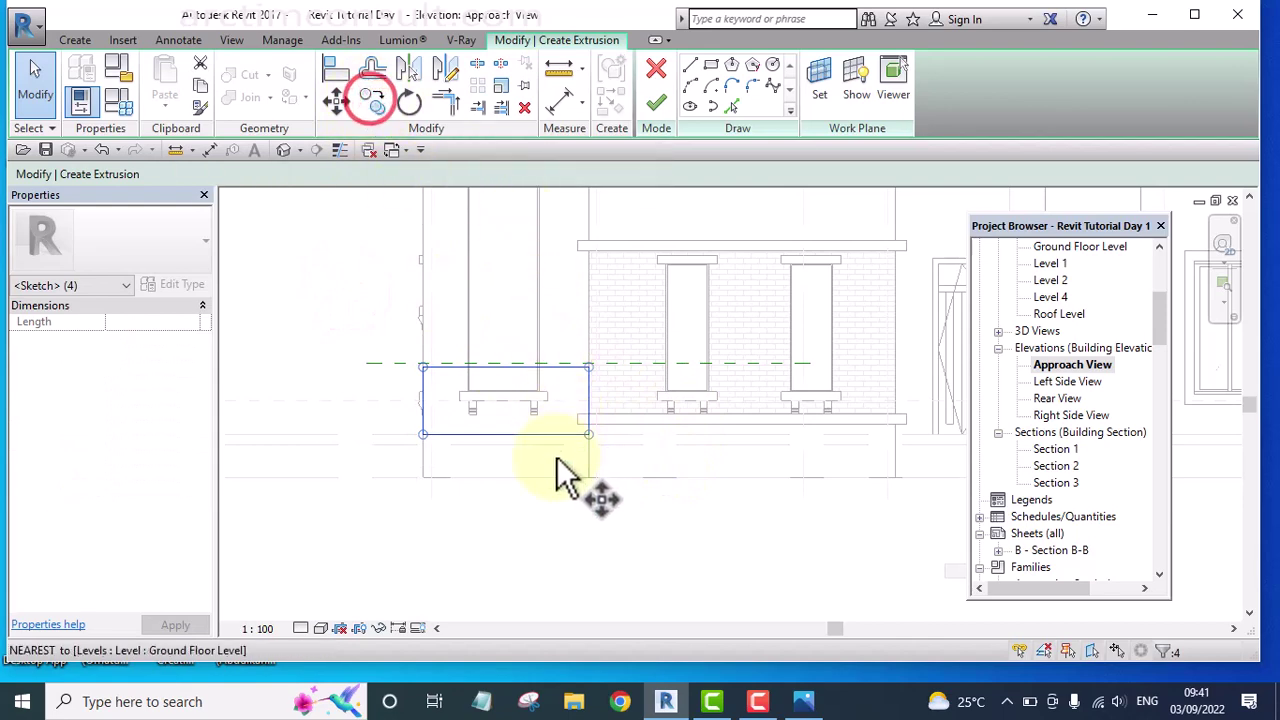
pyautogui.scroll(2, 530, 455)
pyautogui.click(497, 420)
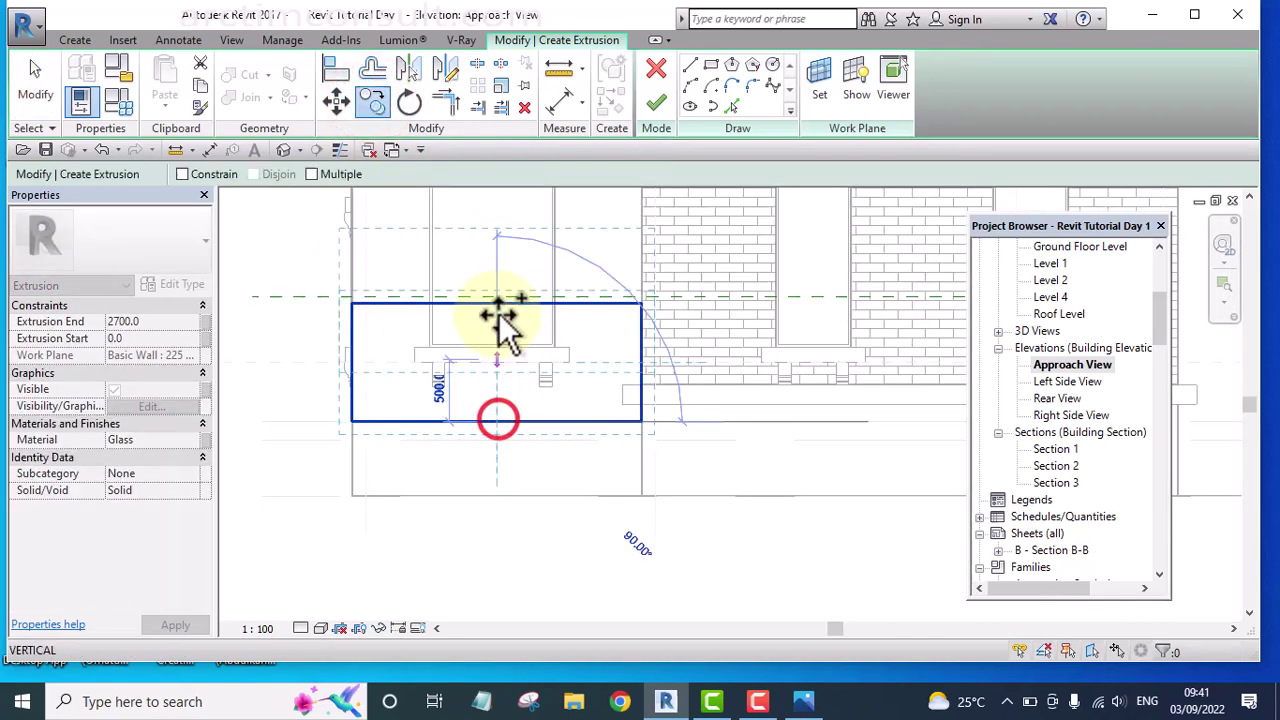
pyautogui.scroll(3, 500, 320)
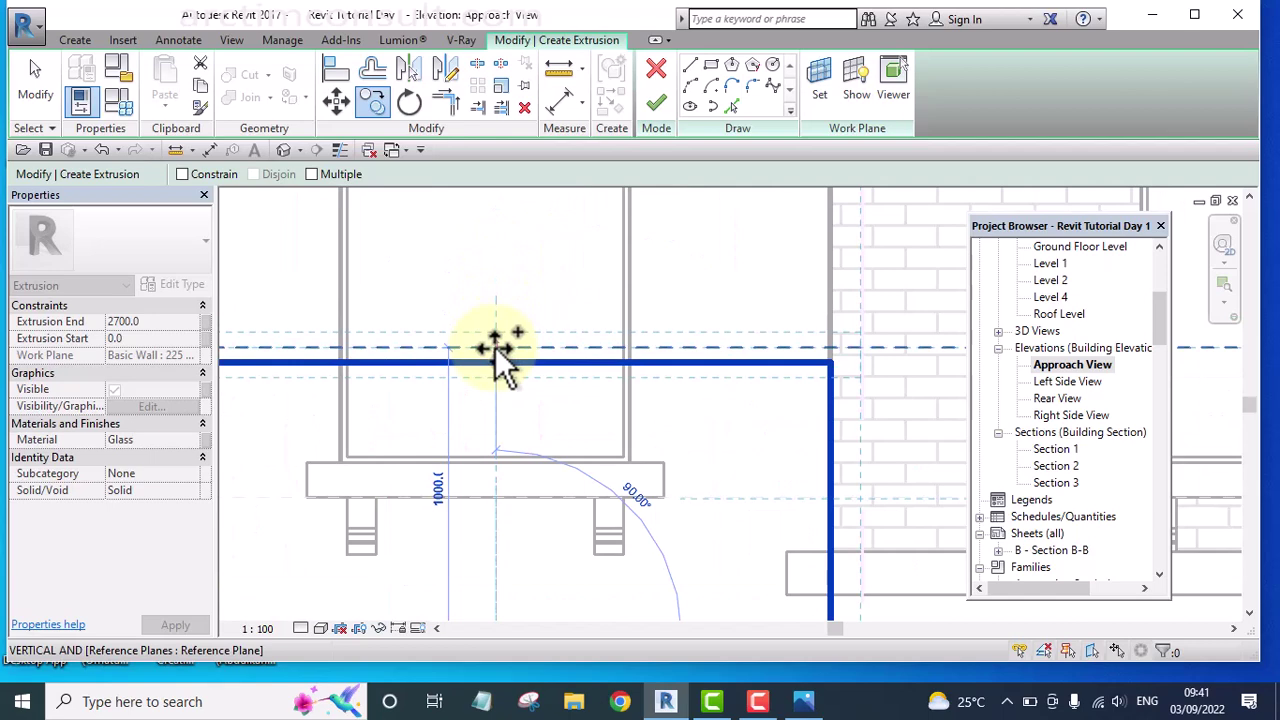
pyautogui.click(495, 347)
pyautogui.scroll(-5, 495, 347)
pyautogui.scroll(3, 414, 306)
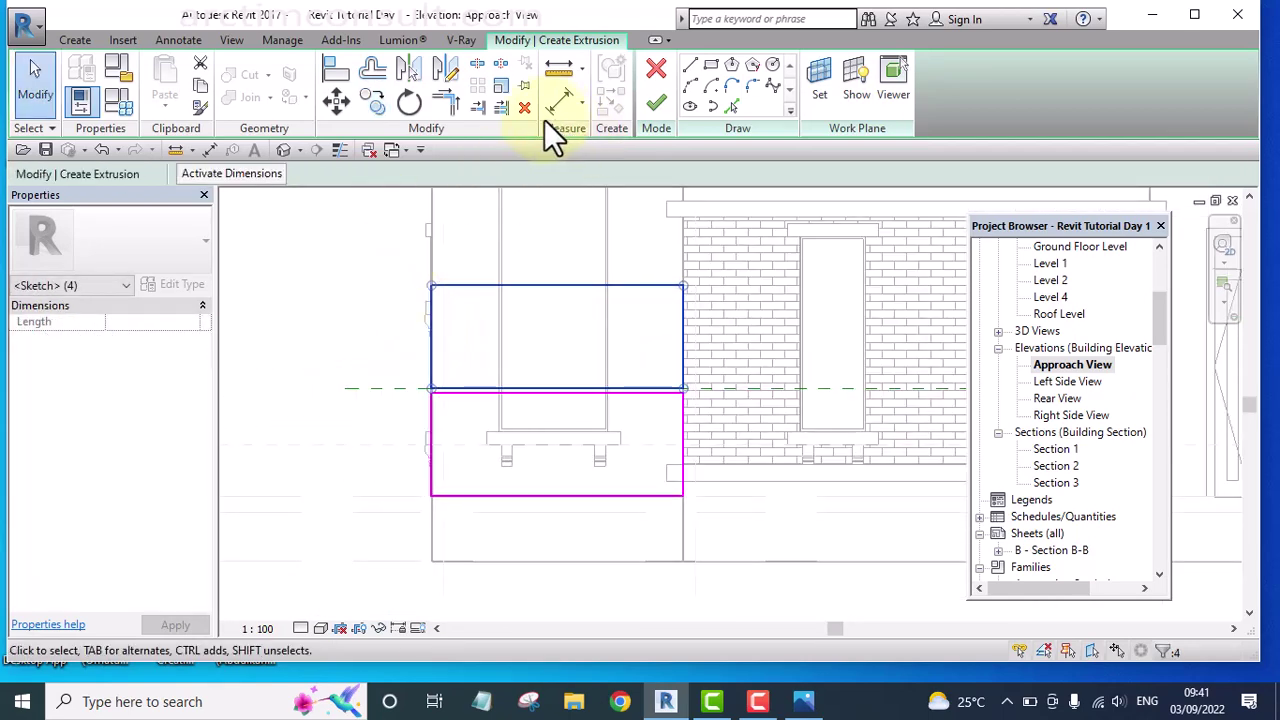
# Make multiple copies of the upper rectangle straight up at 1000 mm spacing, adding five more panels to the stack.
pyautogui.click(374, 104)
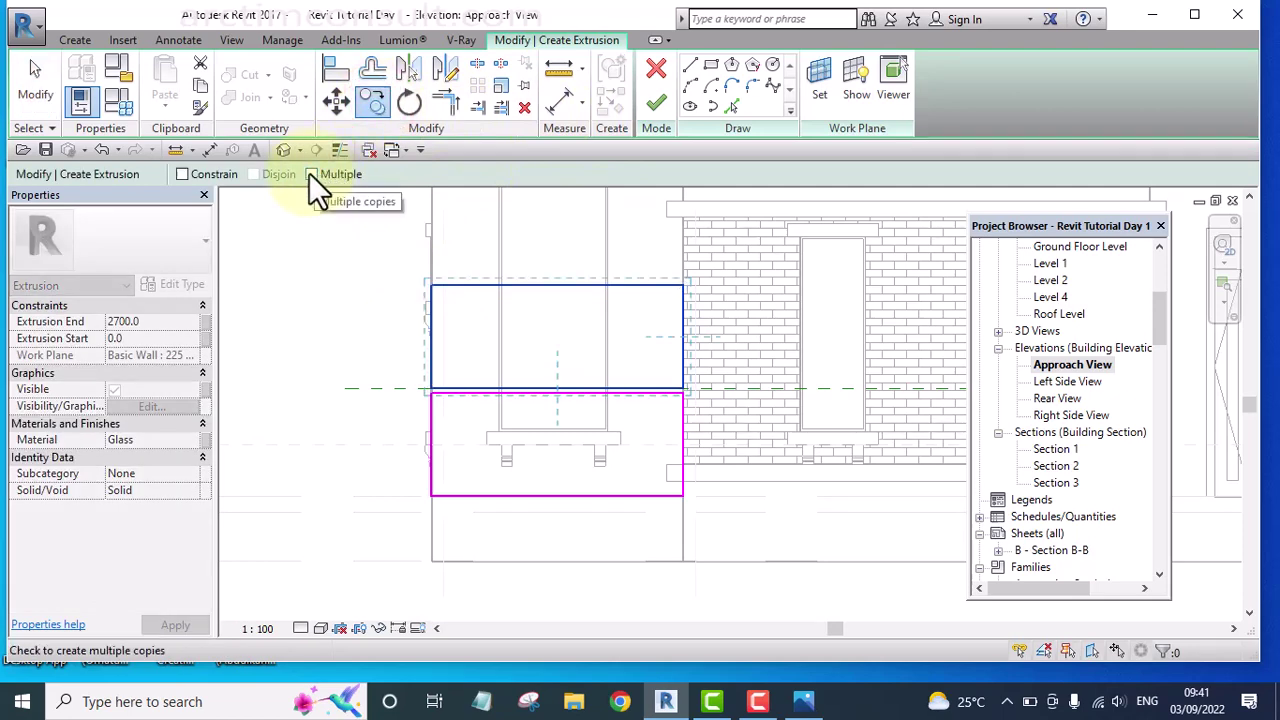
pyautogui.click(311, 174)
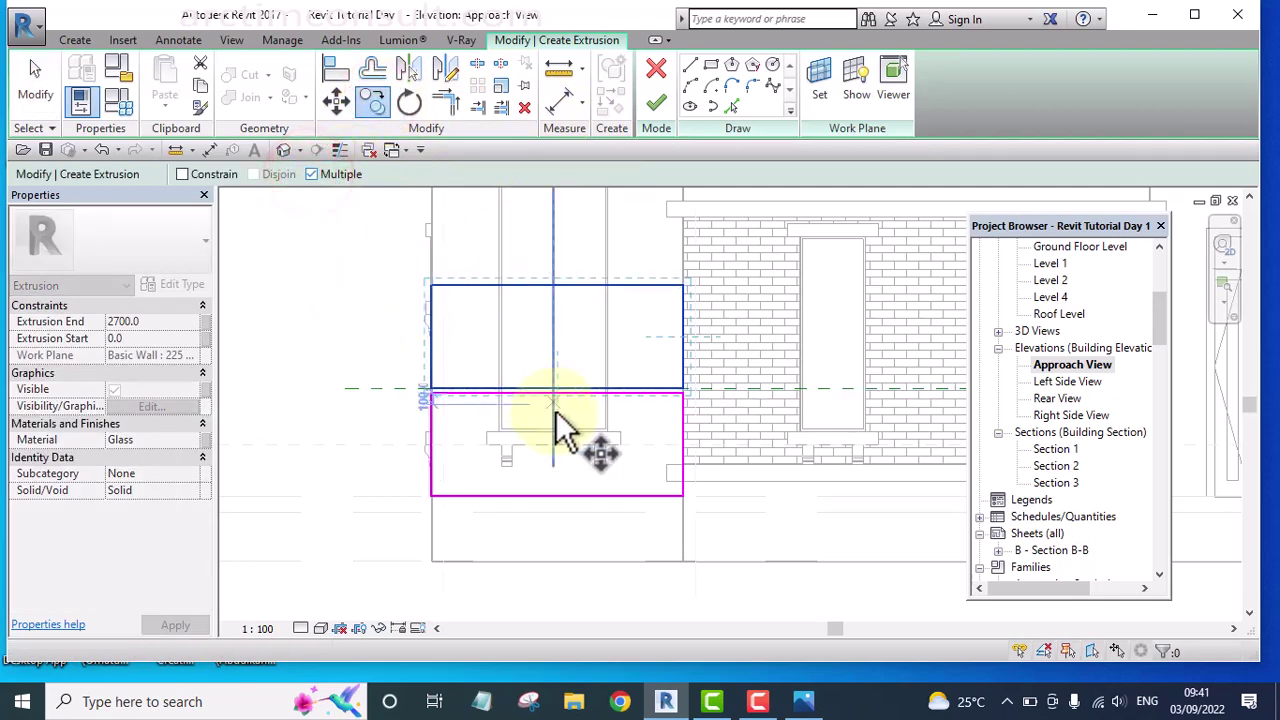
pyautogui.scroll(3, 560, 380)
pyautogui.scroll(2, 553, 375)
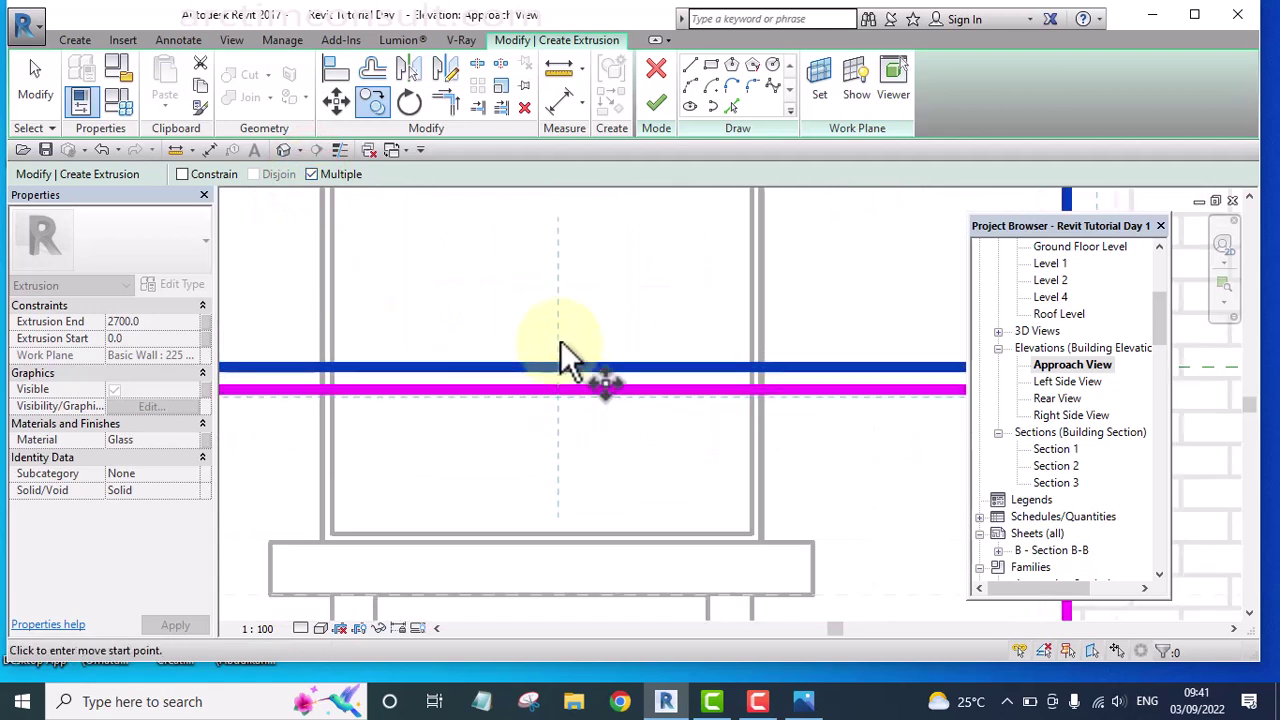
pyautogui.click(555, 381)
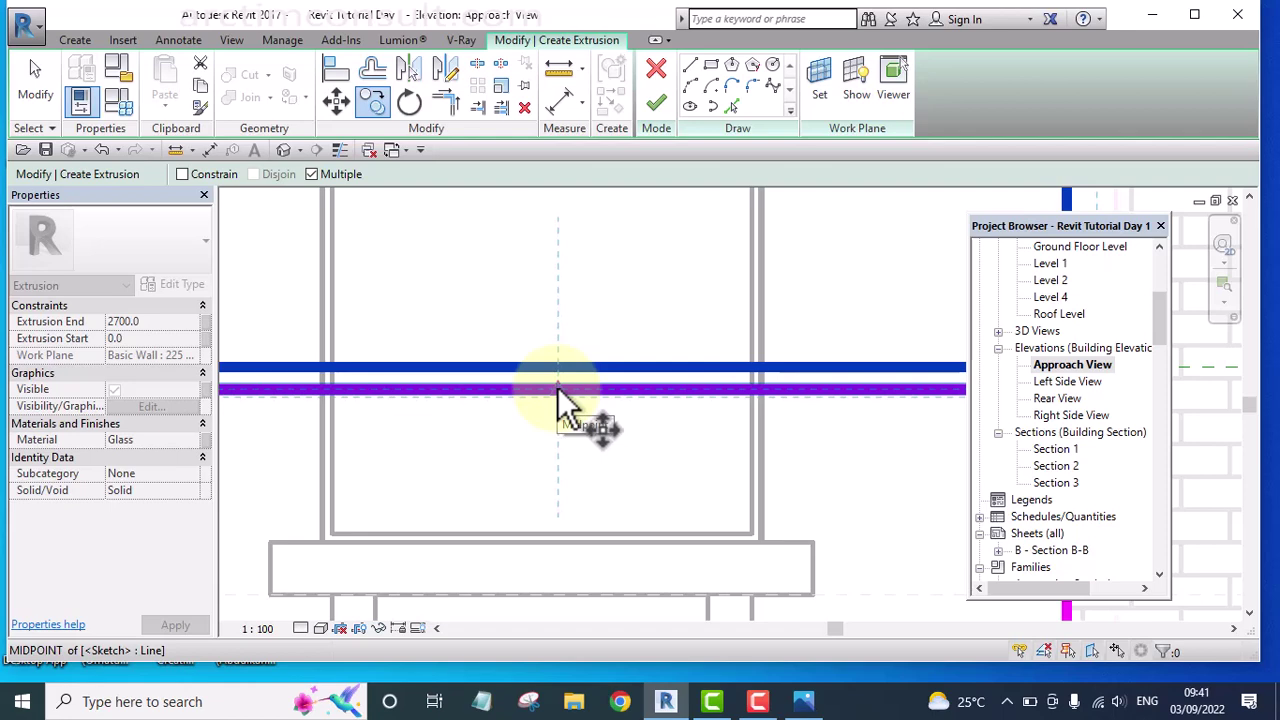
pyautogui.scroll(-3, 558, 392)
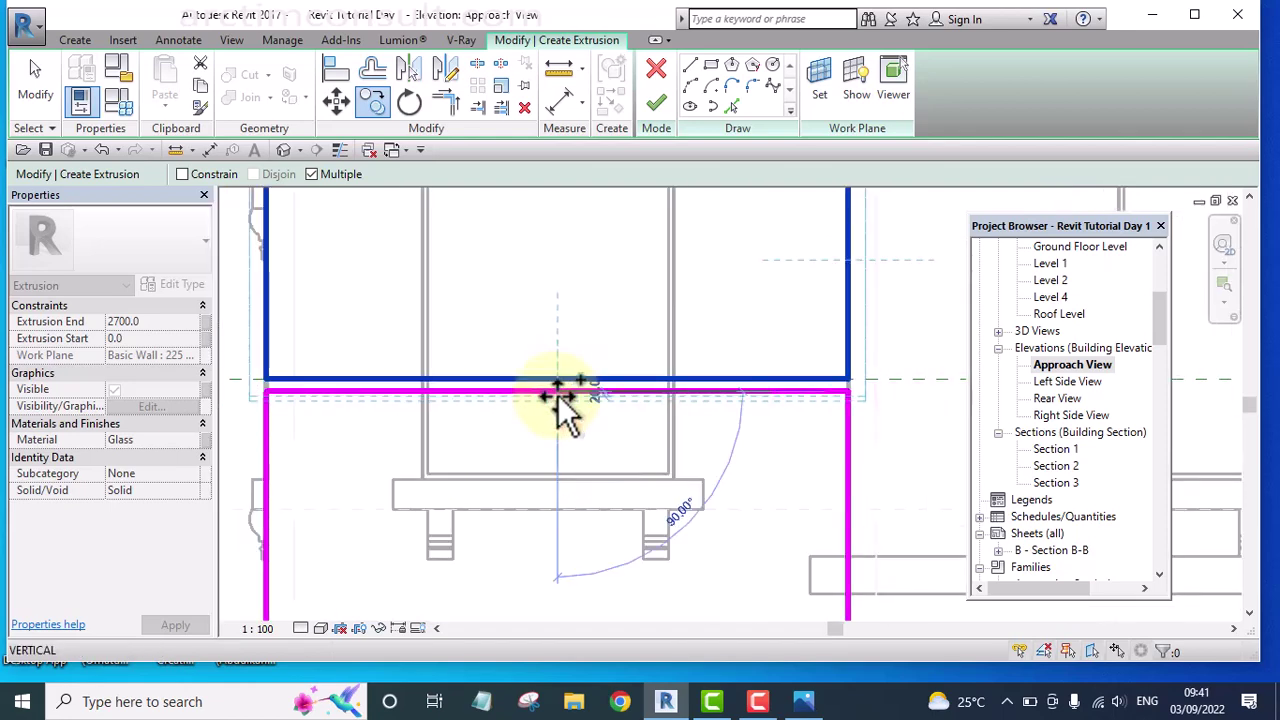
pyautogui.scroll(4, 560, 400)
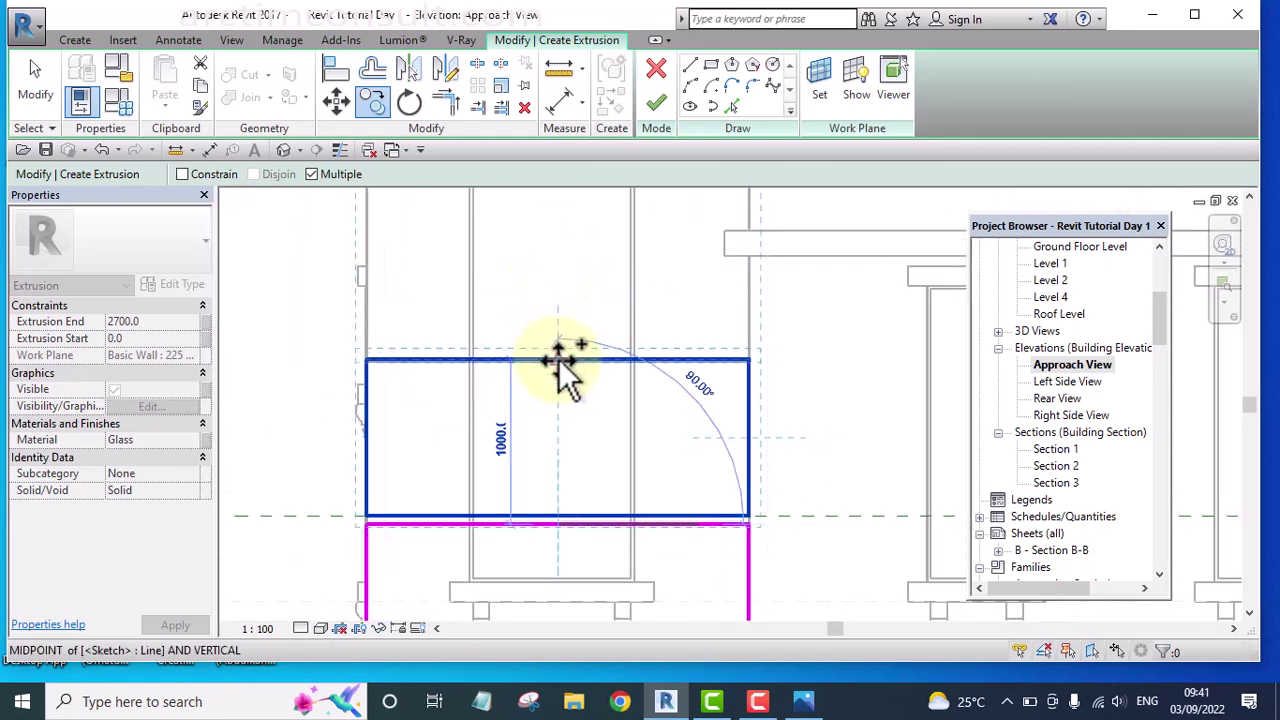
pyautogui.scroll(-3, 565, 375)
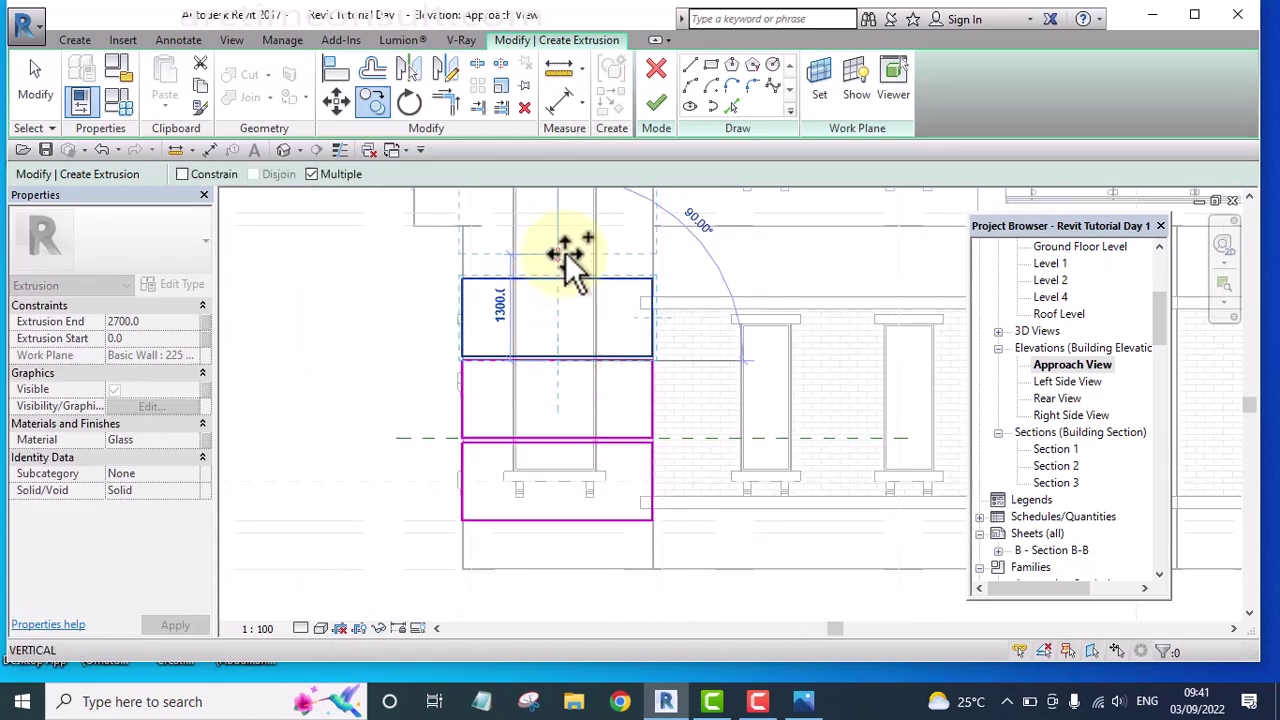
pyautogui.click(560, 282)
pyautogui.scroll(-3, 560, 255)
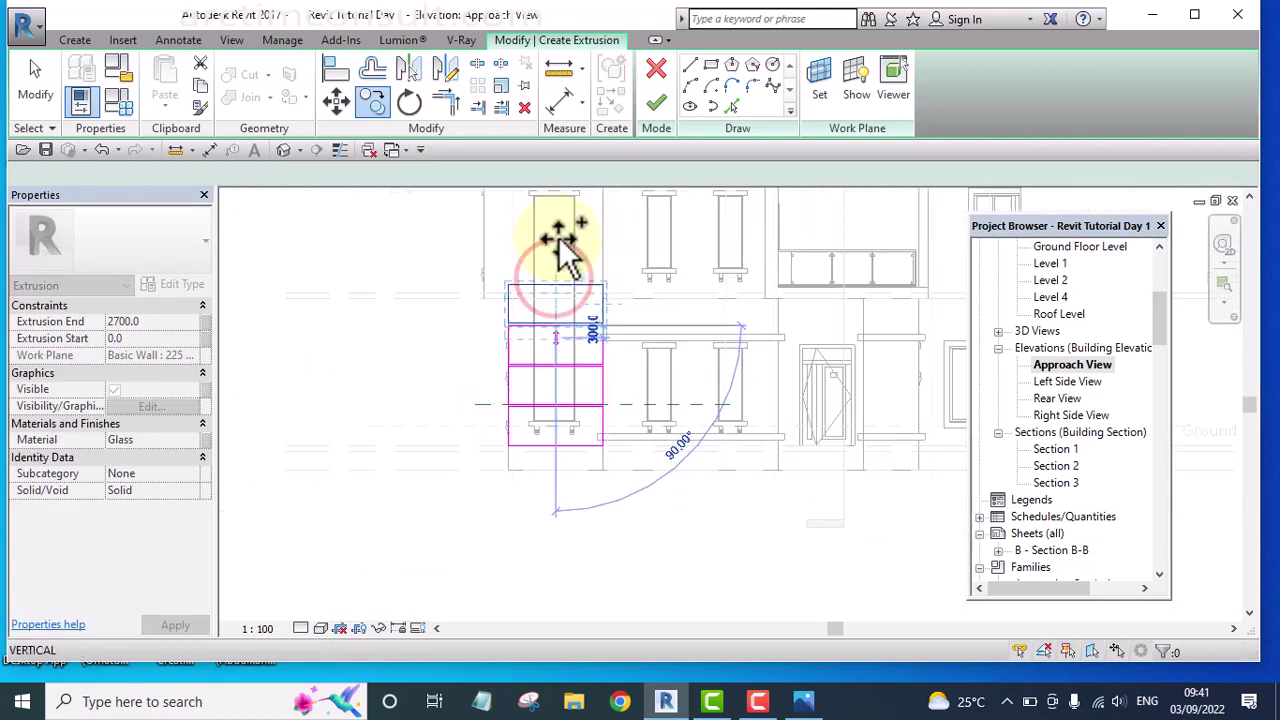
pyautogui.scroll(4, 558, 251)
pyautogui.scroll(3, 558, 251)
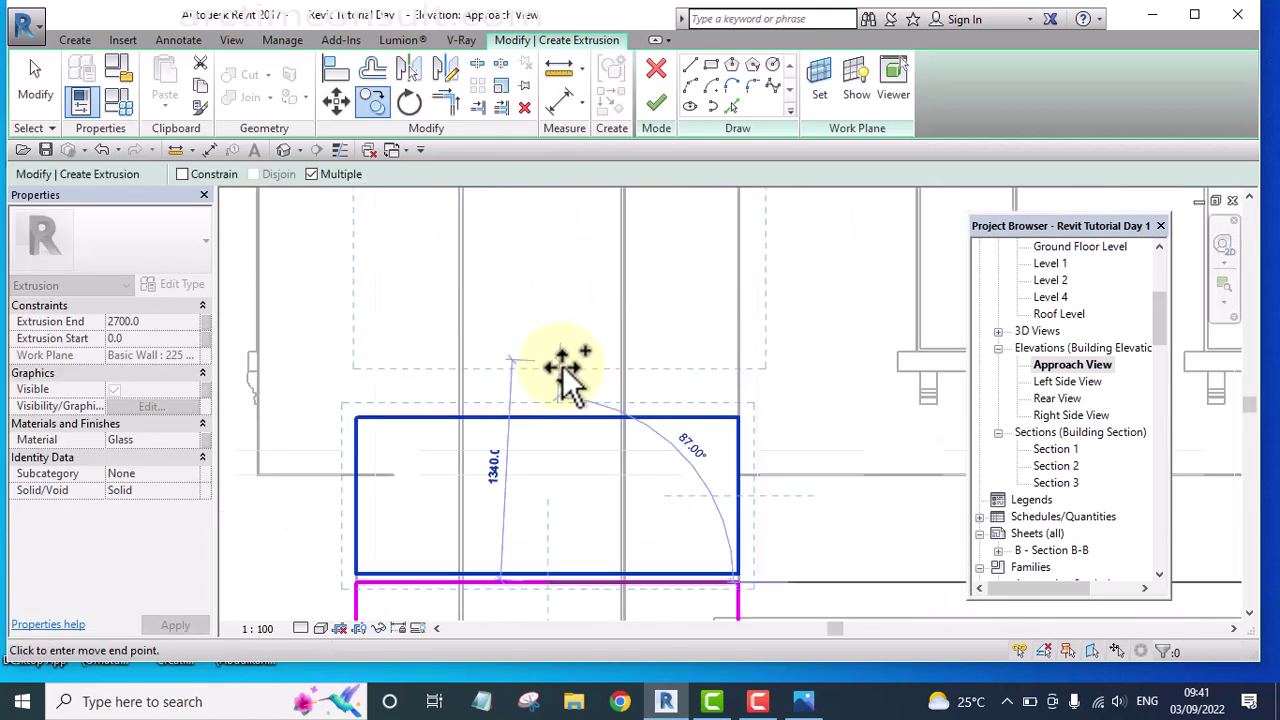
pyautogui.click(544, 420)
pyautogui.scroll(-3, 557, 366)
pyautogui.scroll(3, 556, 290)
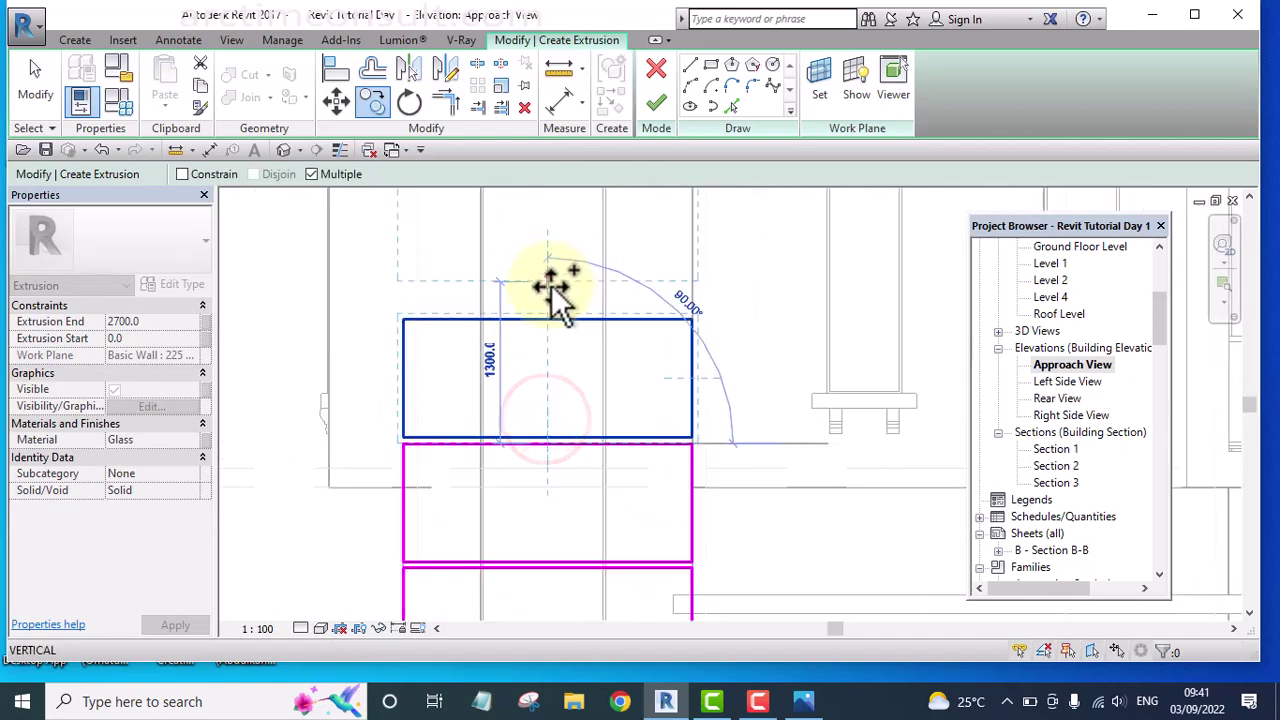
pyautogui.click(551, 340)
pyautogui.scroll(-4, 543, 380)
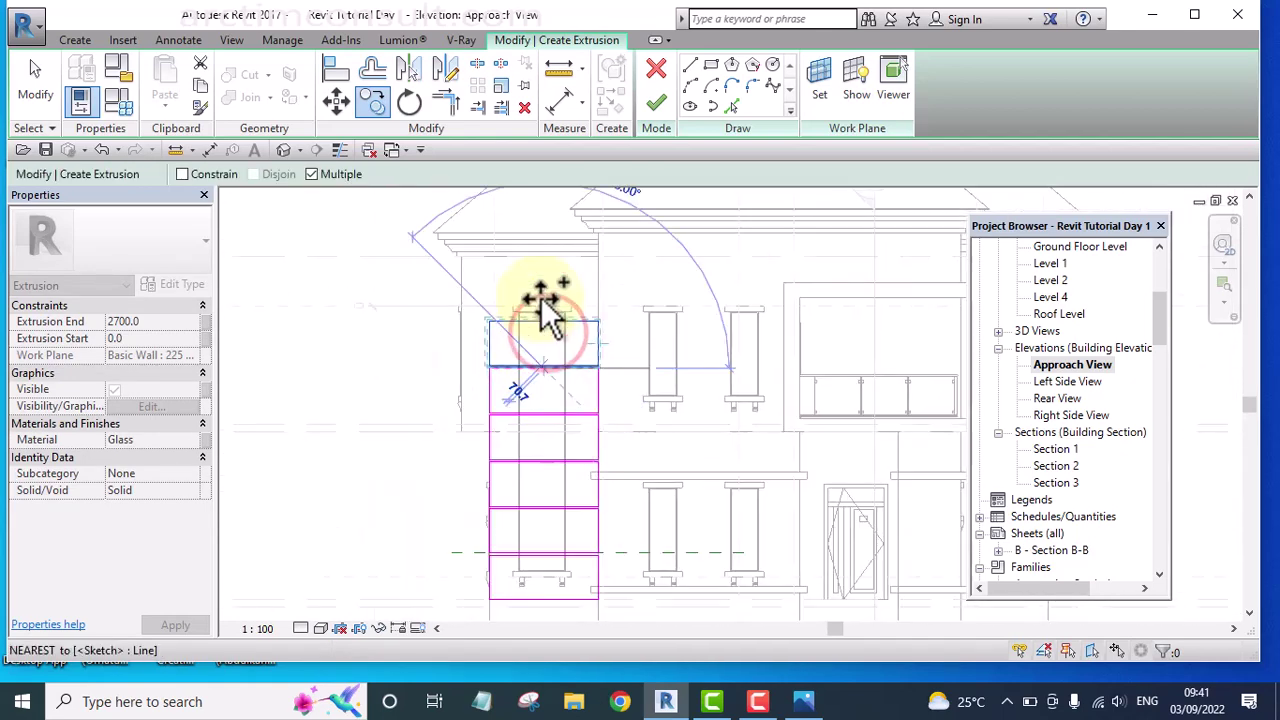
pyautogui.scroll(2, 544, 318)
pyautogui.scroll(2, 546, 330)
pyautogui.click(548, 358)
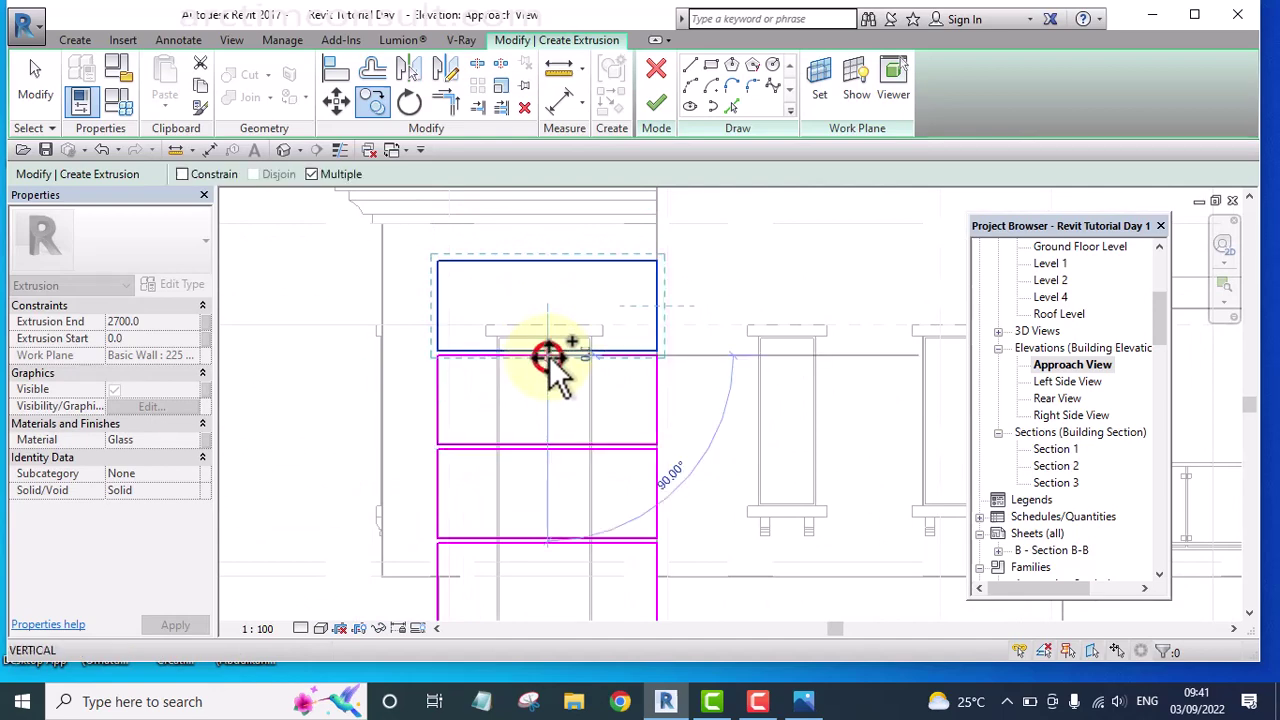
pyautogui.scroll(-4, 540, 320)
pyautogui.press('Escape')
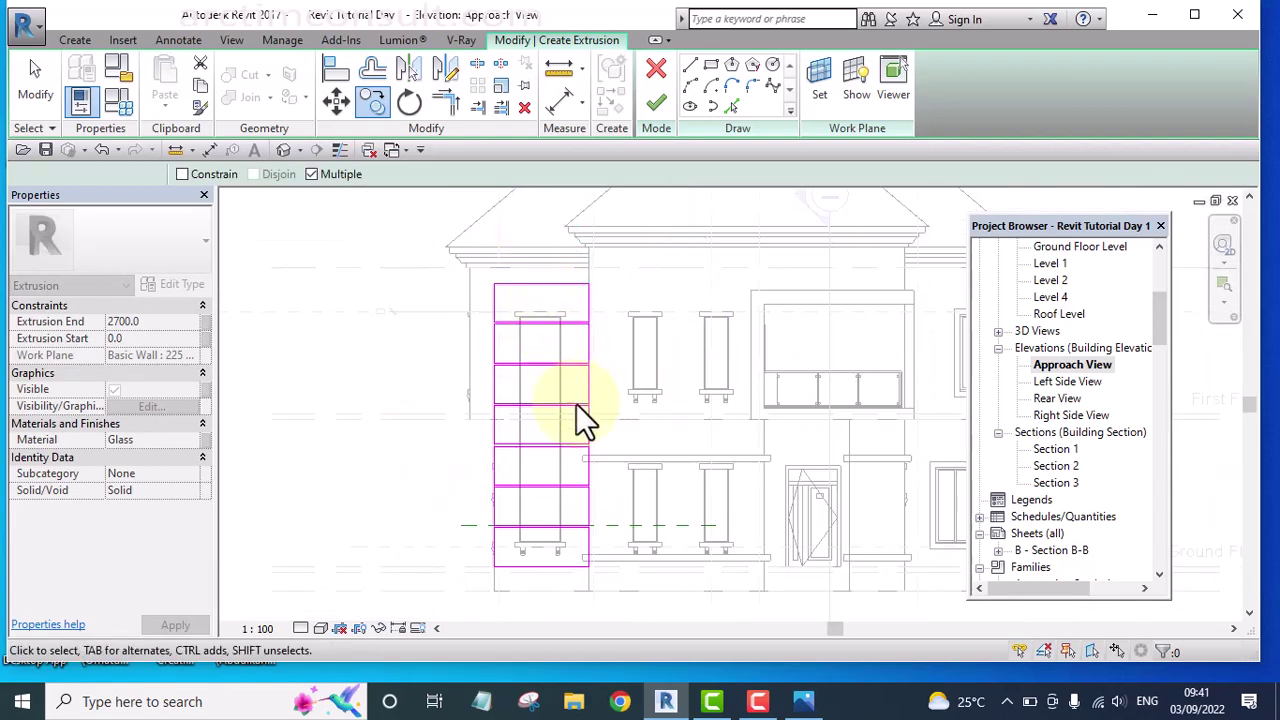
# Duplicate the Default Wall material, name the duplicate "Groove materials" and assign it to the extrusion.
pyautogui.scroll(2, 576, 410)
pyautogui.moveTo(570, 412); pyautogui.dragTo(537, 345, button='middle')
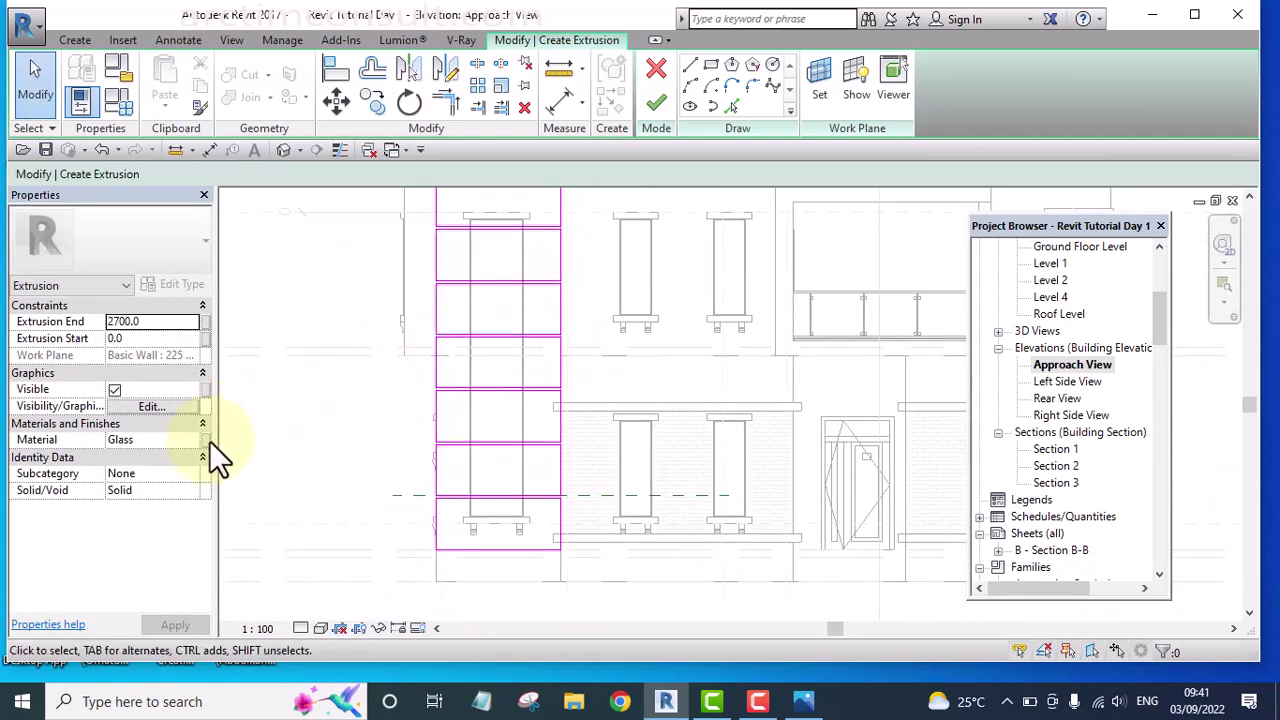
pyautogui.click(184, 438)
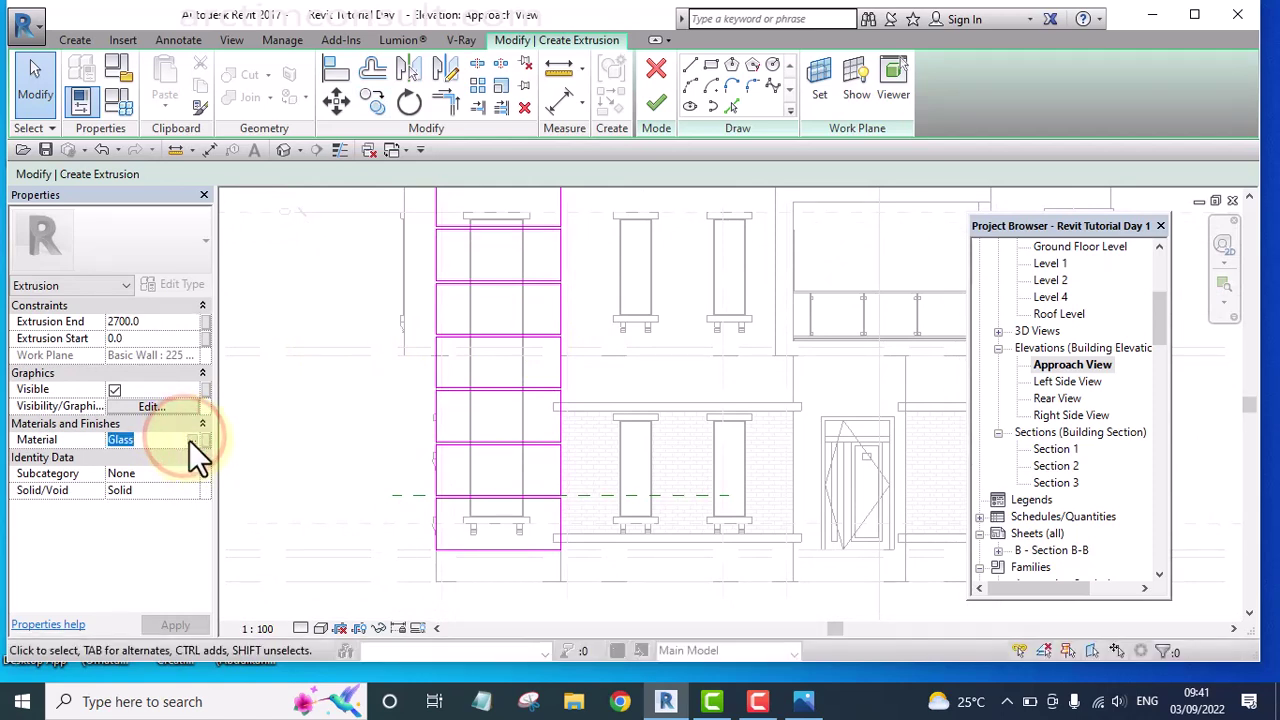
pyautogui.click(189, 440)
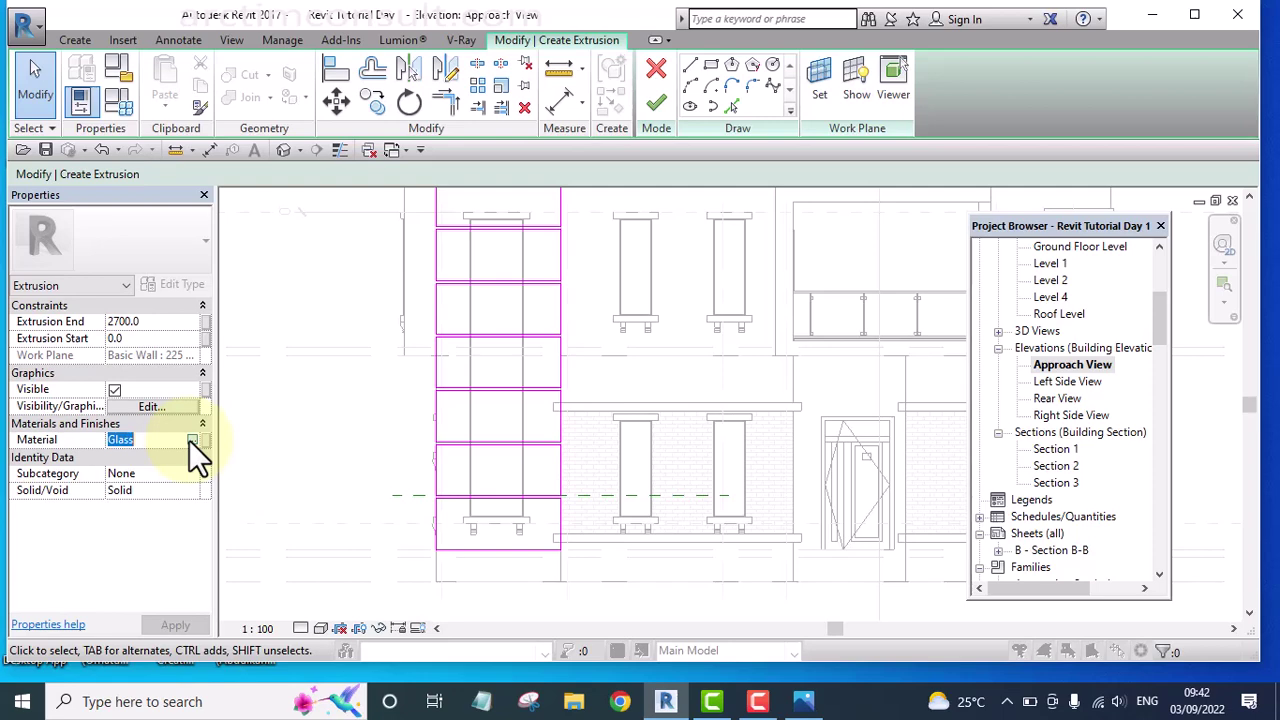
pyautogui.click(191, 440)
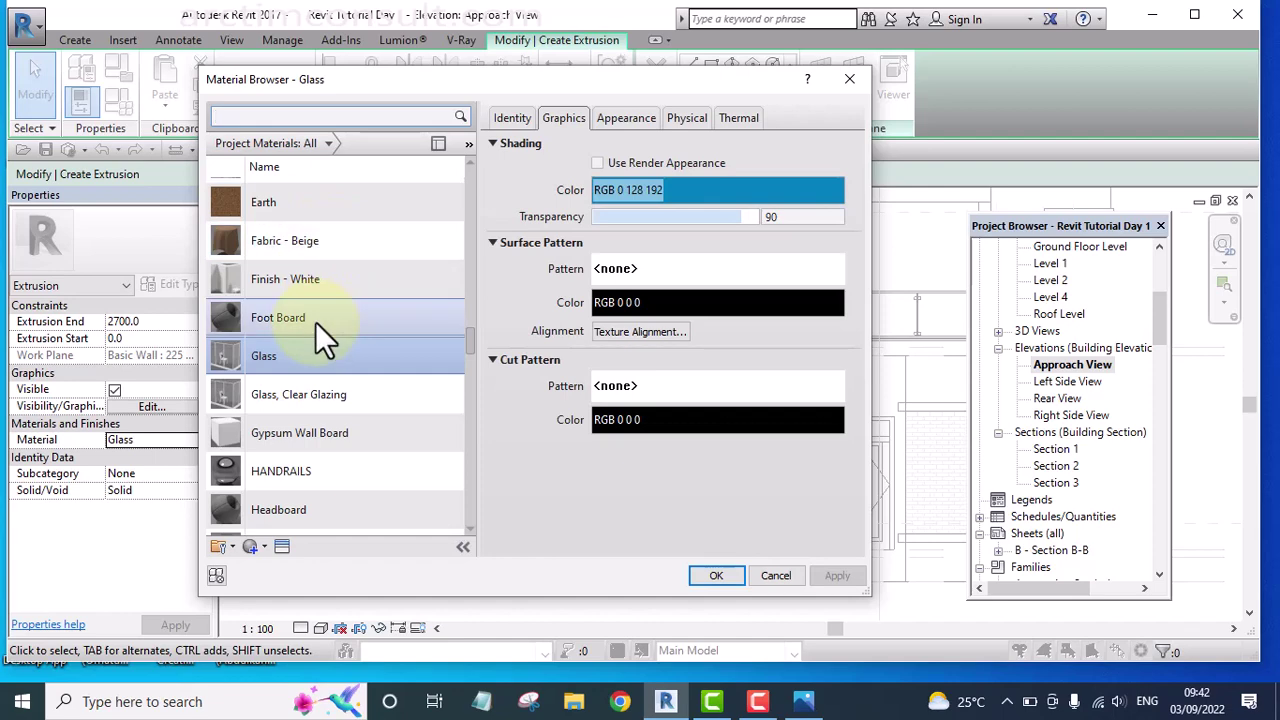
pyautogui.scroll(-12, 311, 321)
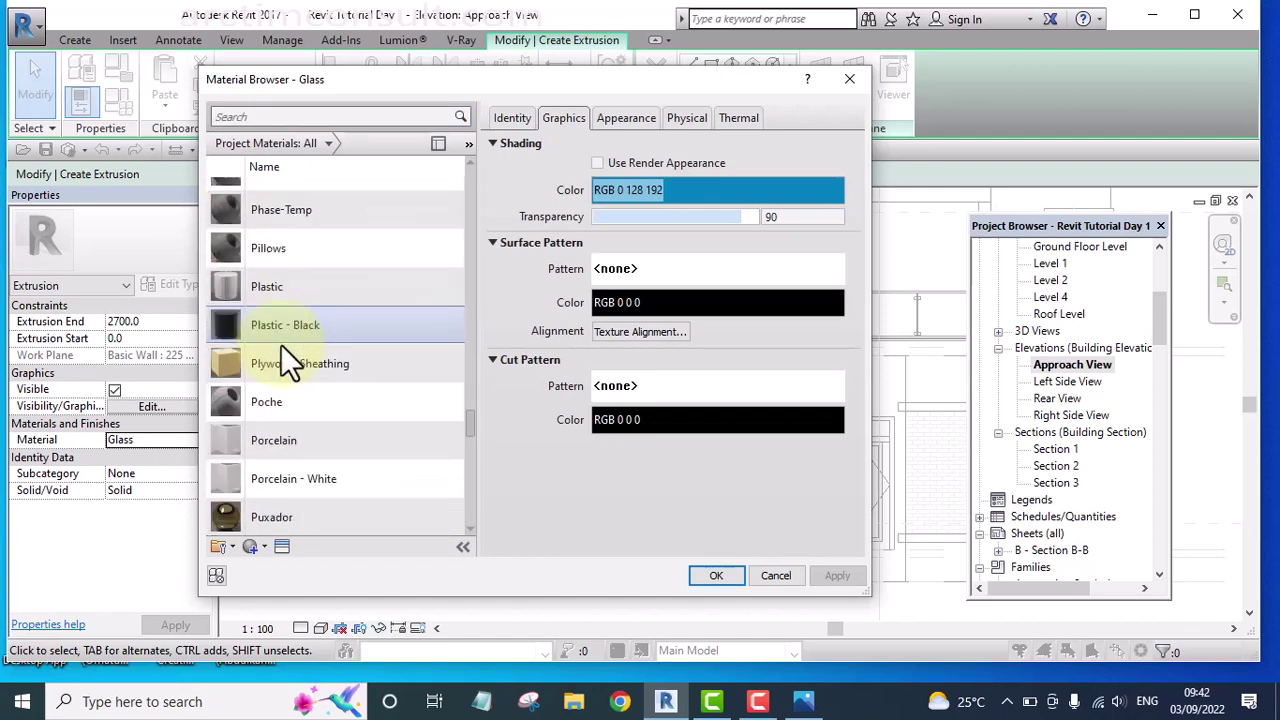
pyautogui.scroll(-3, 281, 344)
pyautogui.scroll(5, 281, 344)
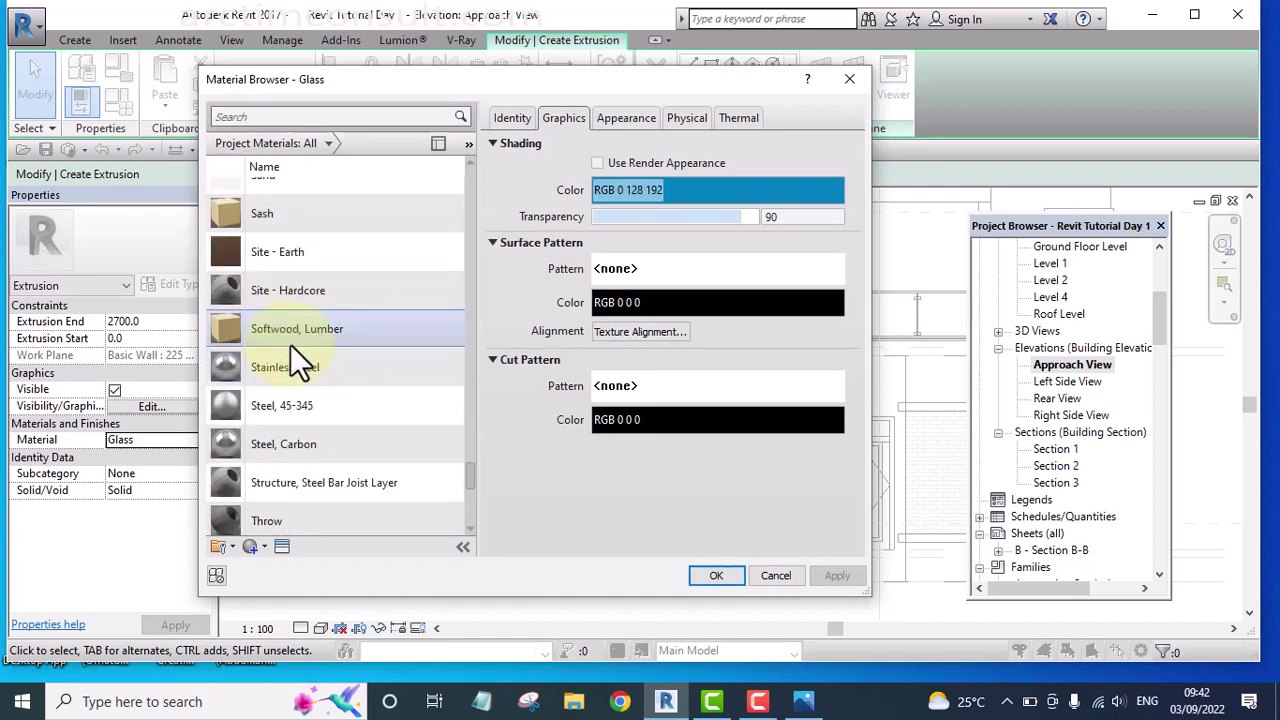
pyautogui.scroll(-3, 290, 344)
pyautogui.scroll(6, 300, 379)
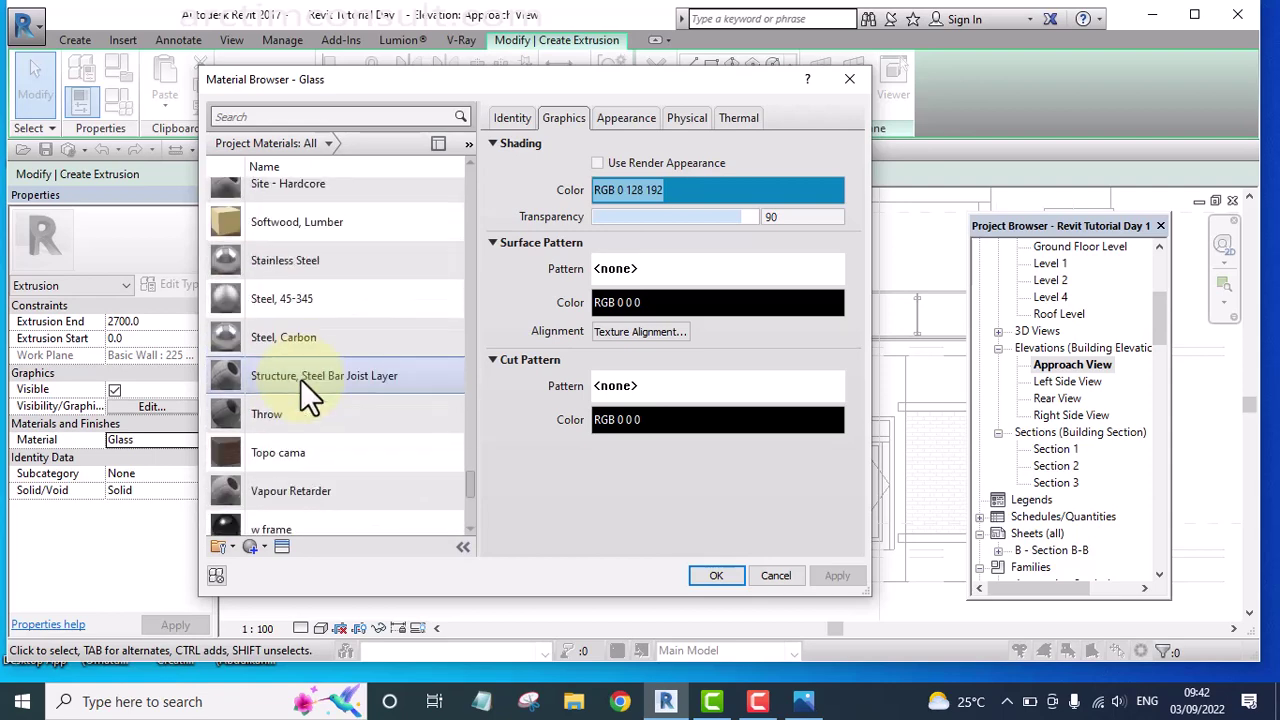
pyautogui.scroll(15, 308, 352)
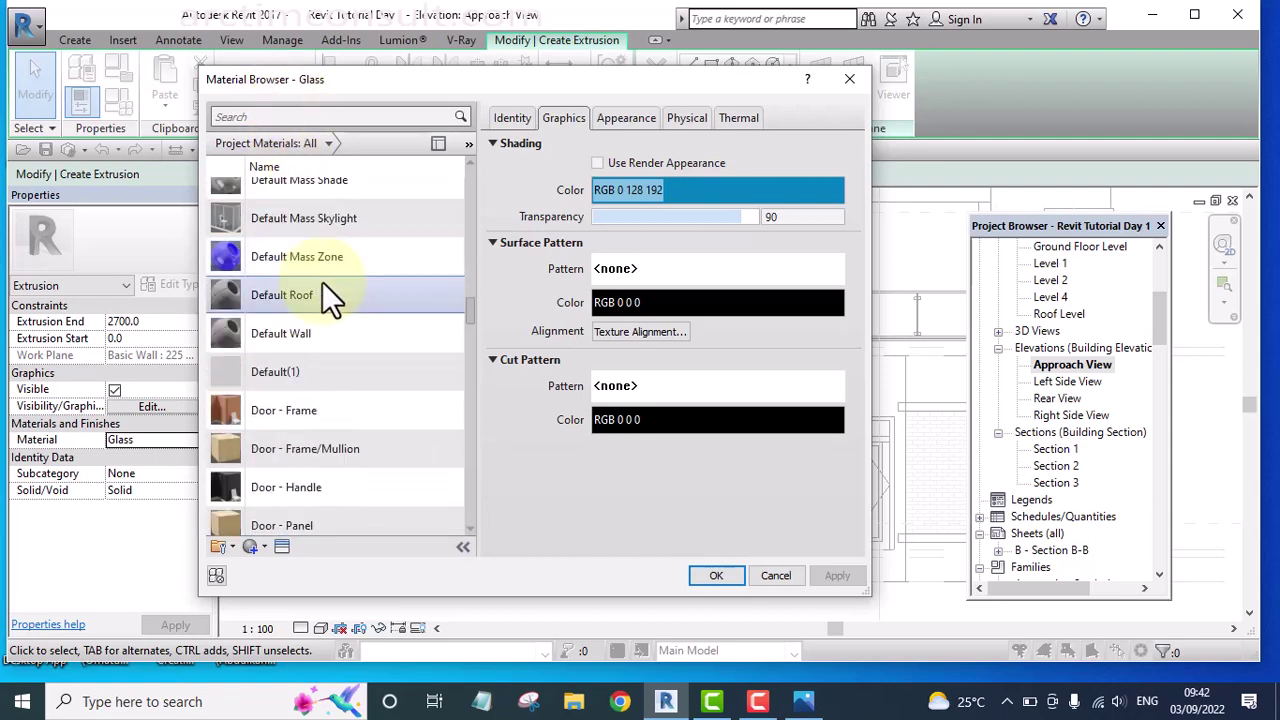
pyautogui.scroll(4, 322, 281)
pyautogui.scroll(-4, 322, 281)
pyautogui.scroll(7, 323, 281)
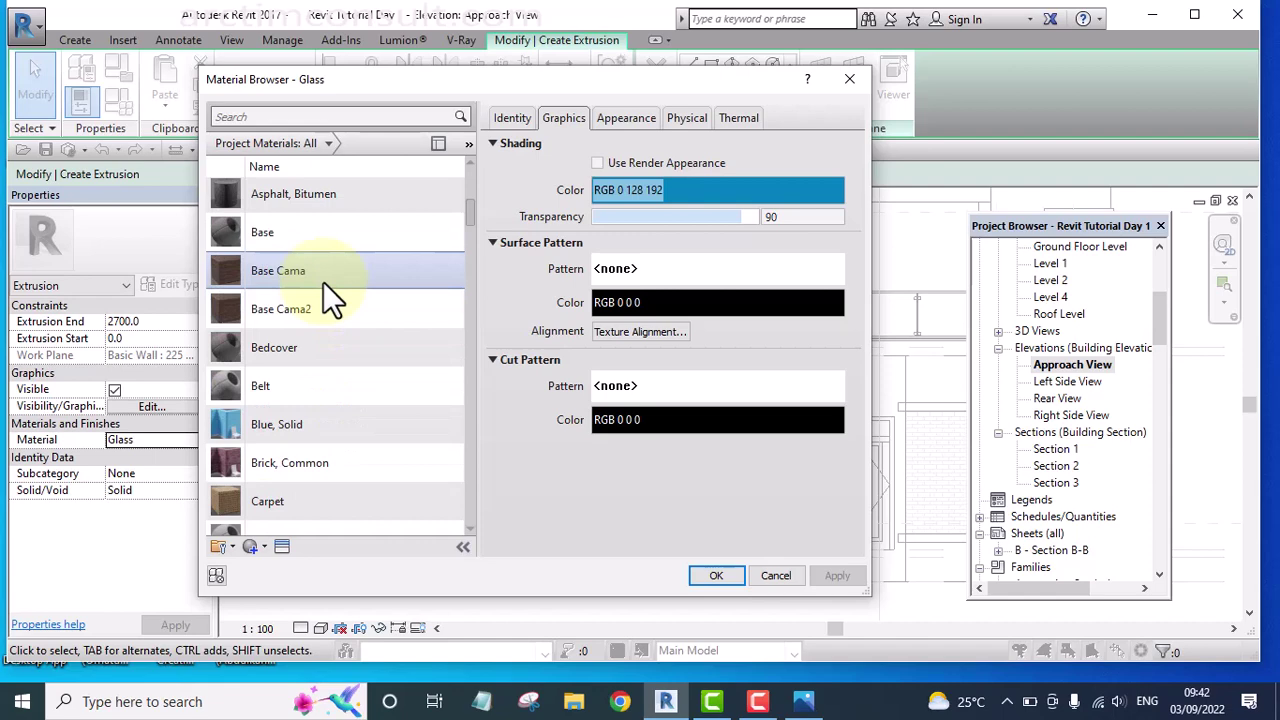
pyautogui.scroll(-2, 323, 281)
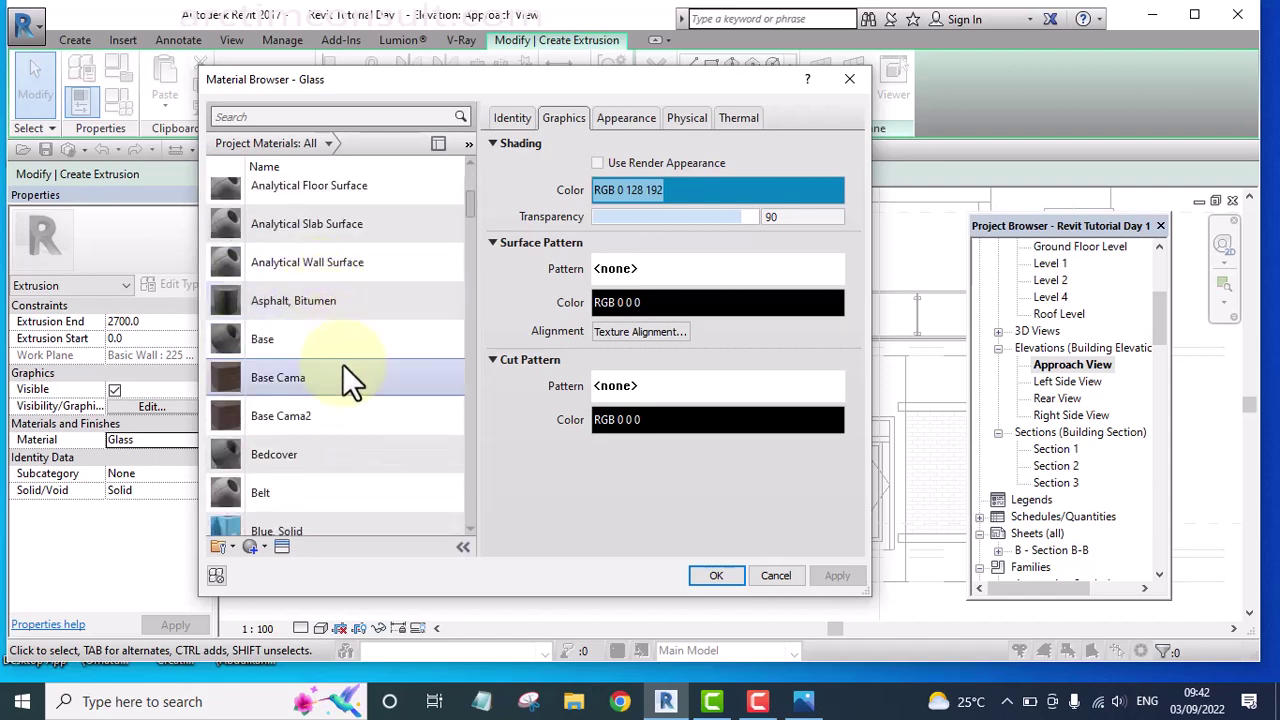
pyautogui.scroll(-10, 342, 363)
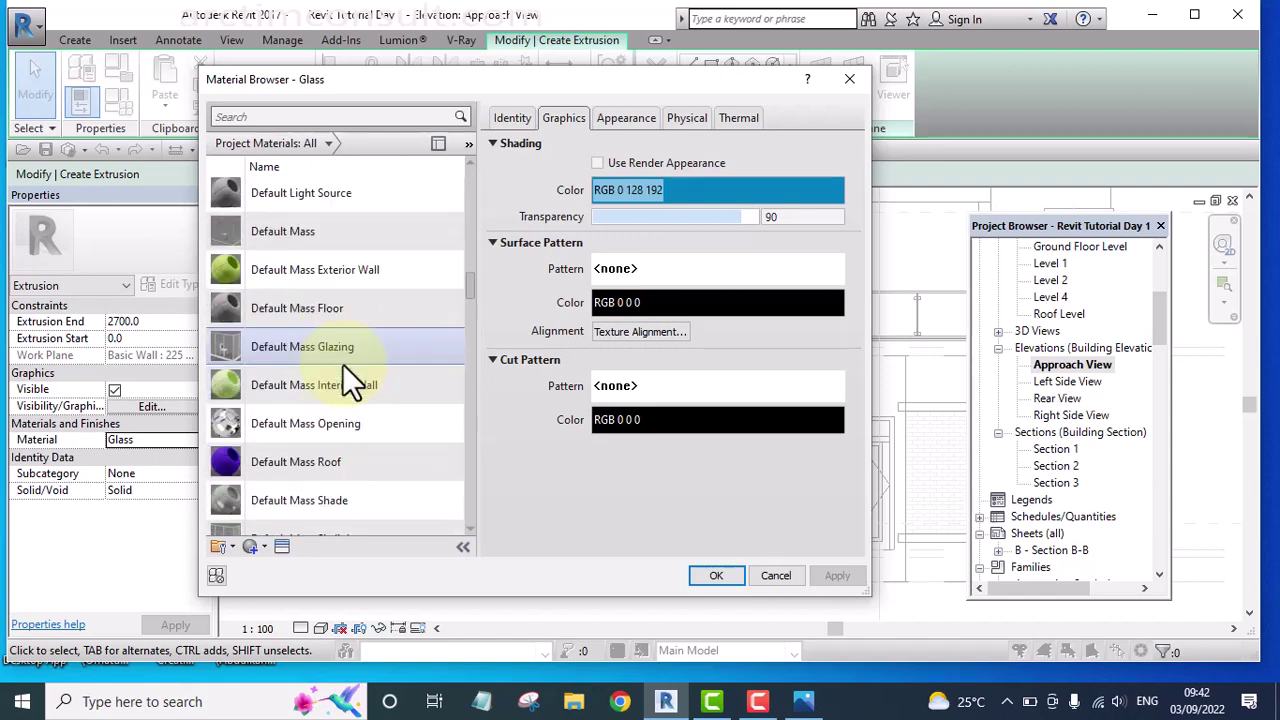
pyautogui.scroll(1, 342, 364)
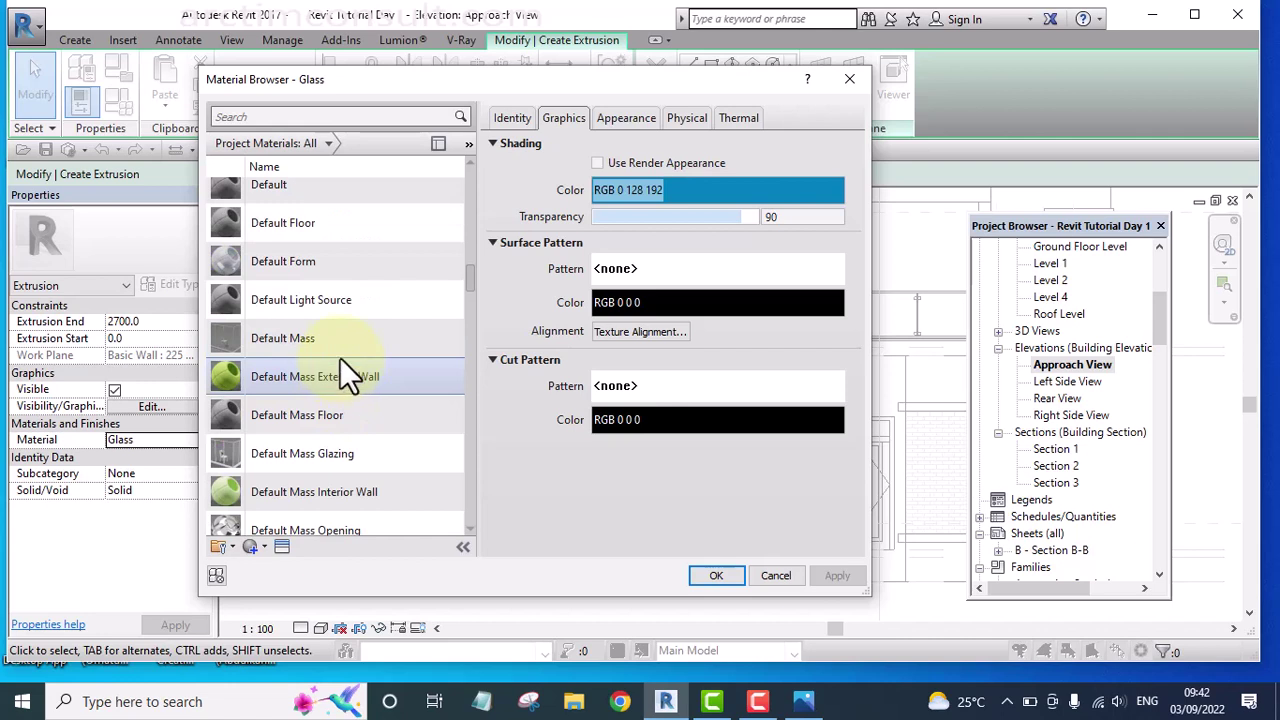
pyautogui.scroll(-1, 305, 295)
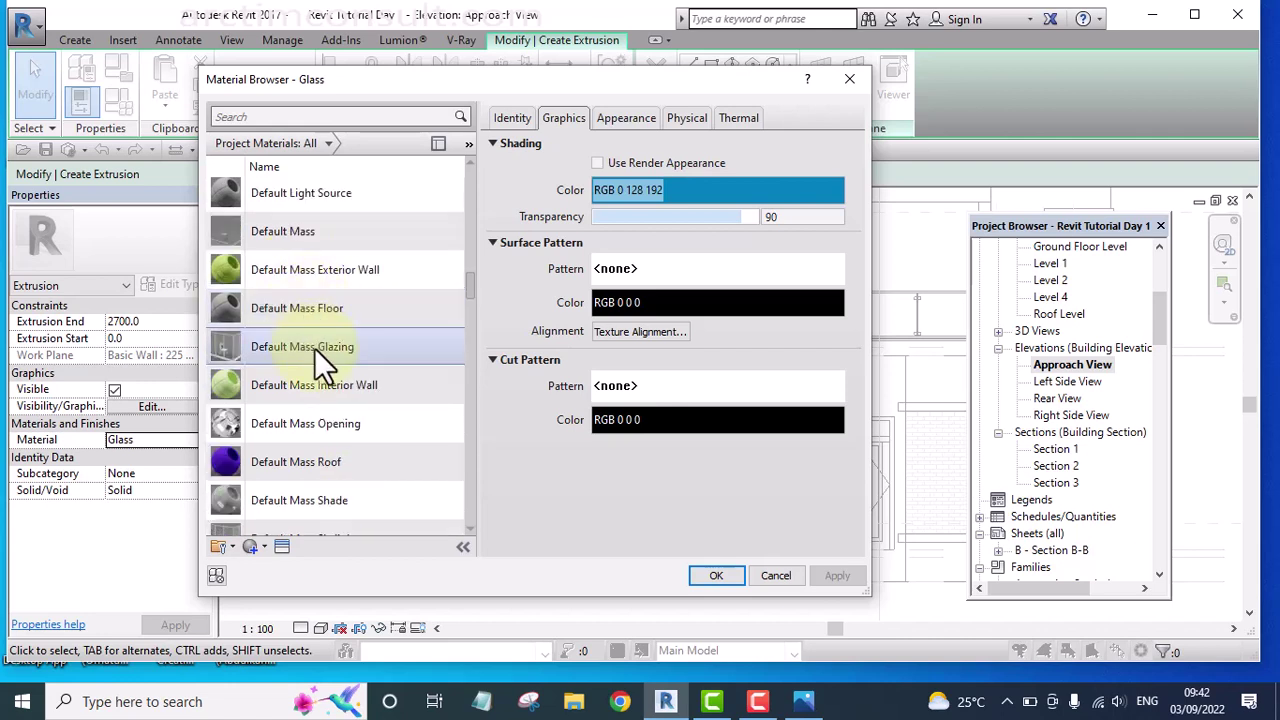
pyautogui.scroll(-2, 325, 380)
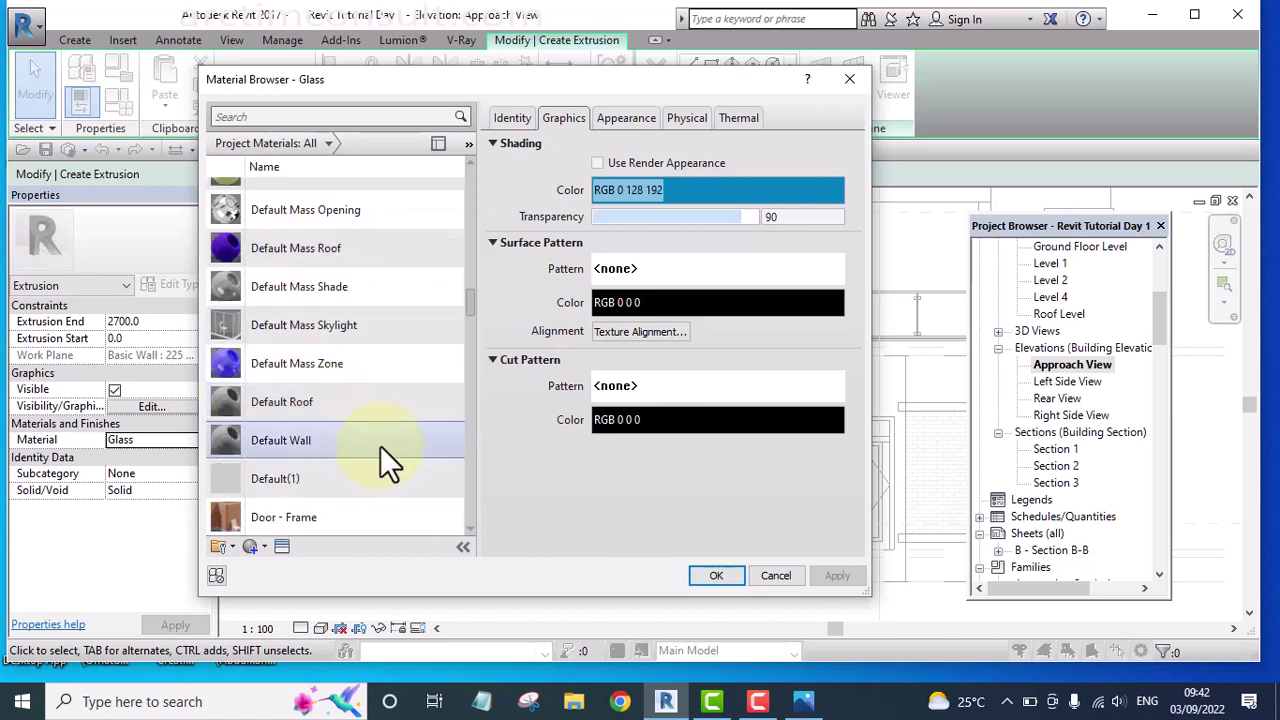
pyautogui.click(278, 442)
pyautogui.scroll(1, 276, 437)
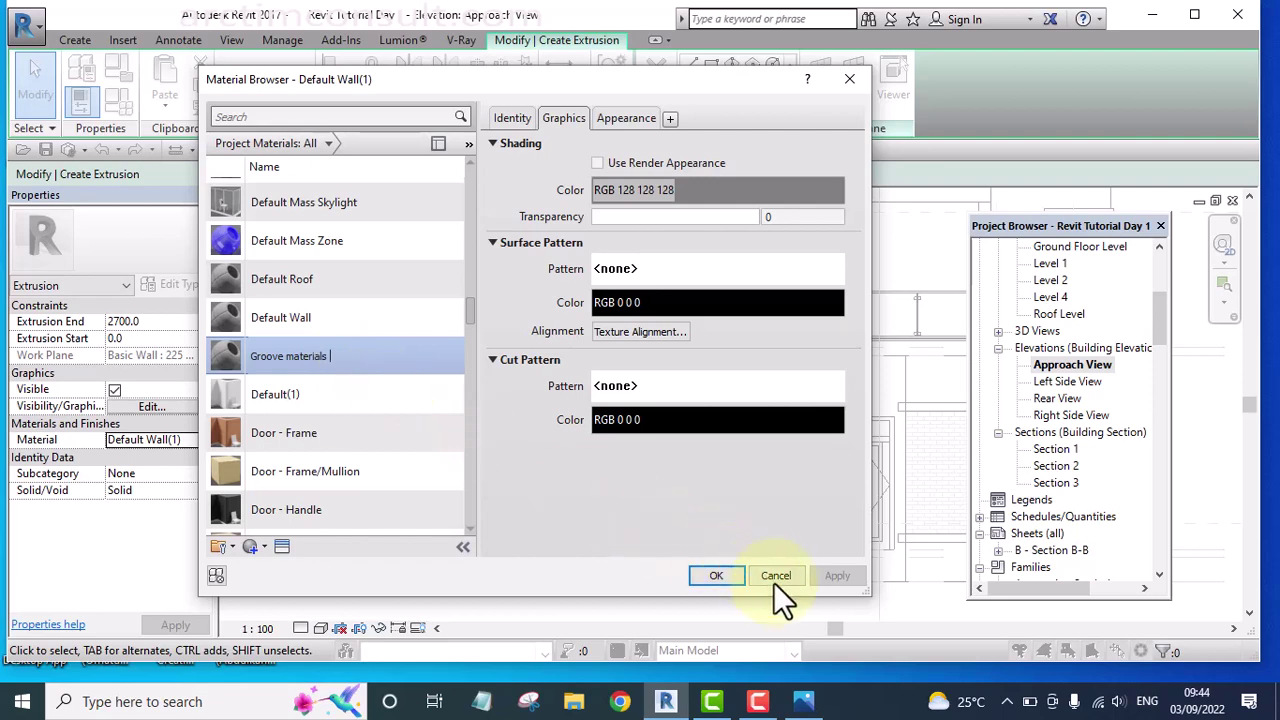
pyautogui.click(718, 575)
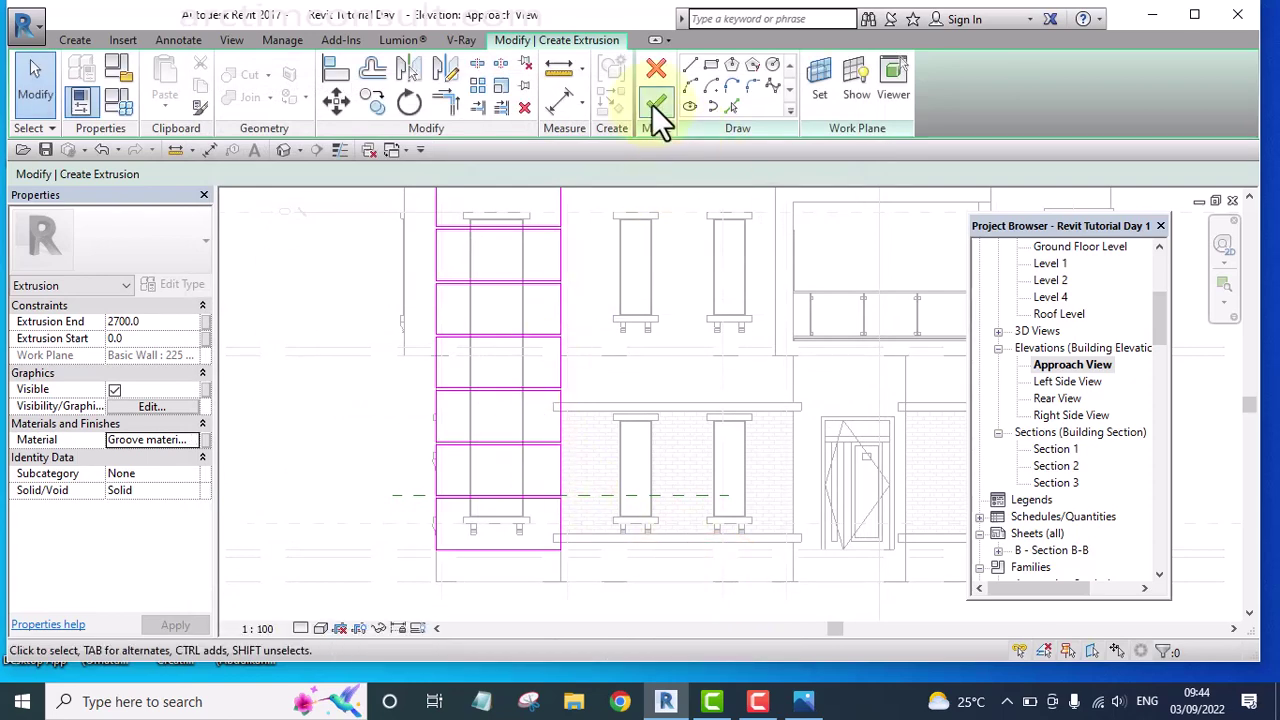
# Finish the stacked-panel extrusion sketch and set its Extrusion End to 50 mm.
pyautogui.click(652, 104)
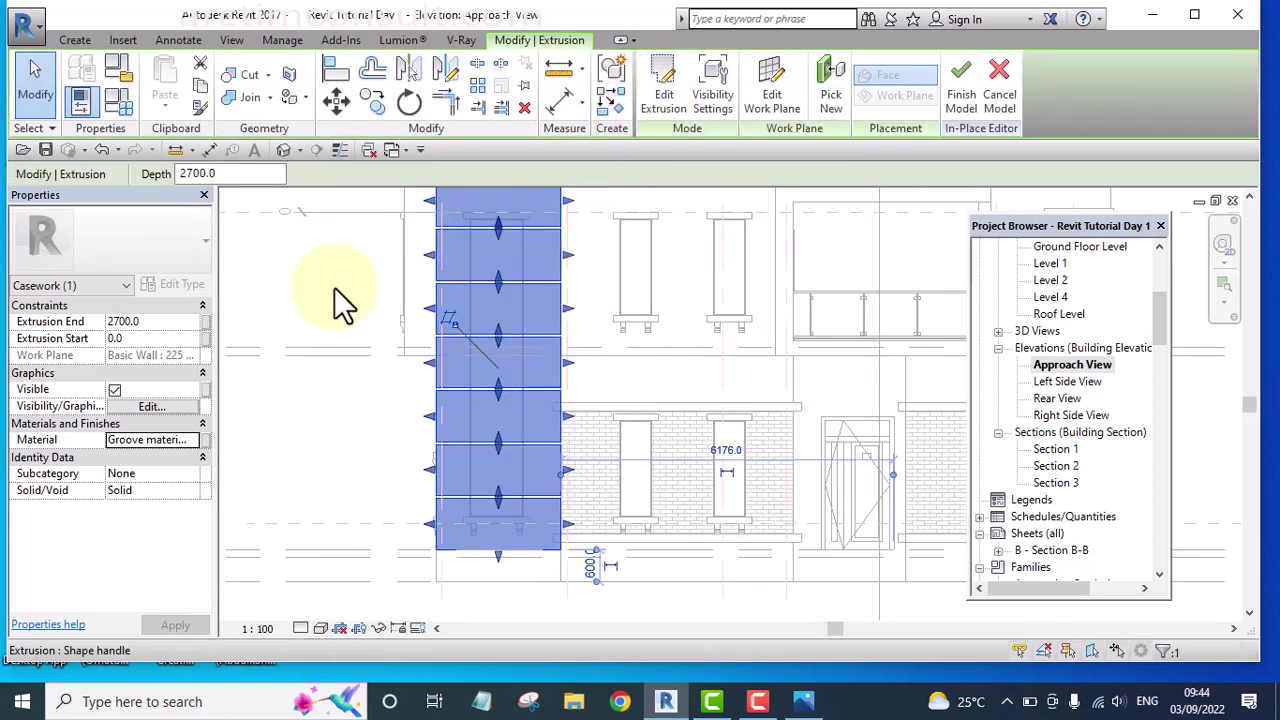
pyautogui.click(147, 322)
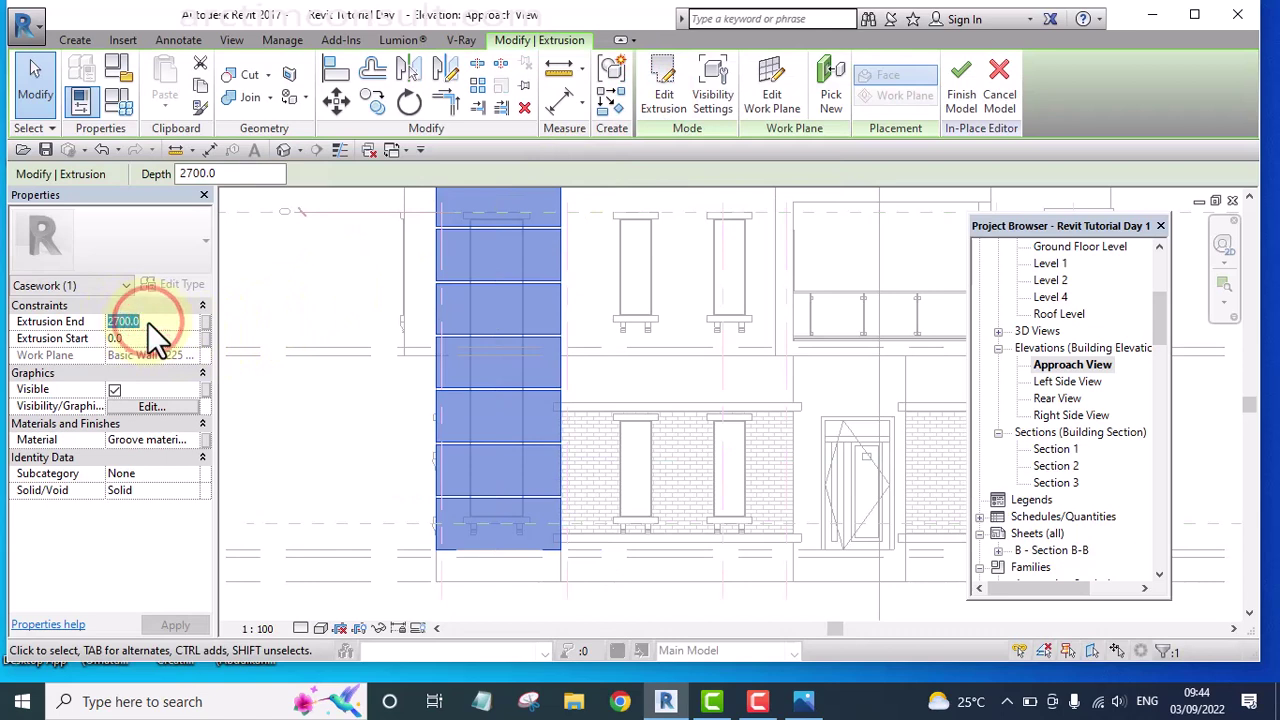
pyautogui.write('50')
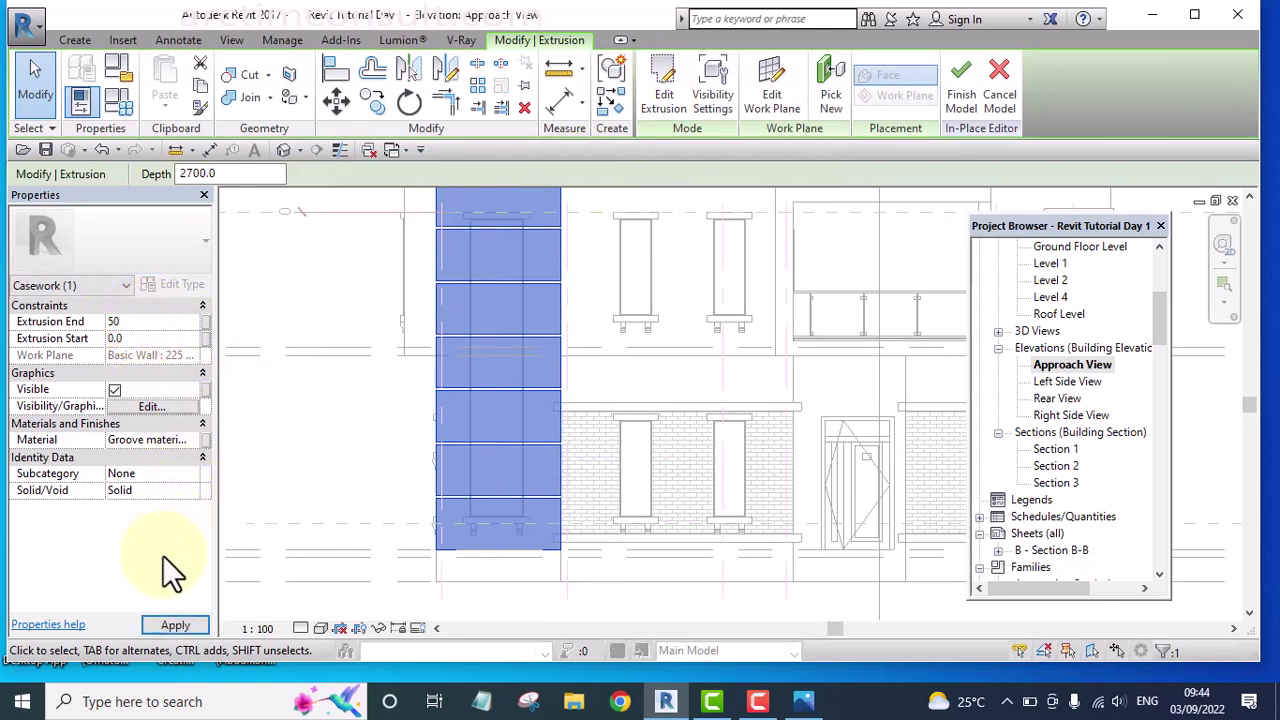
pyautogui.click(180, 628)
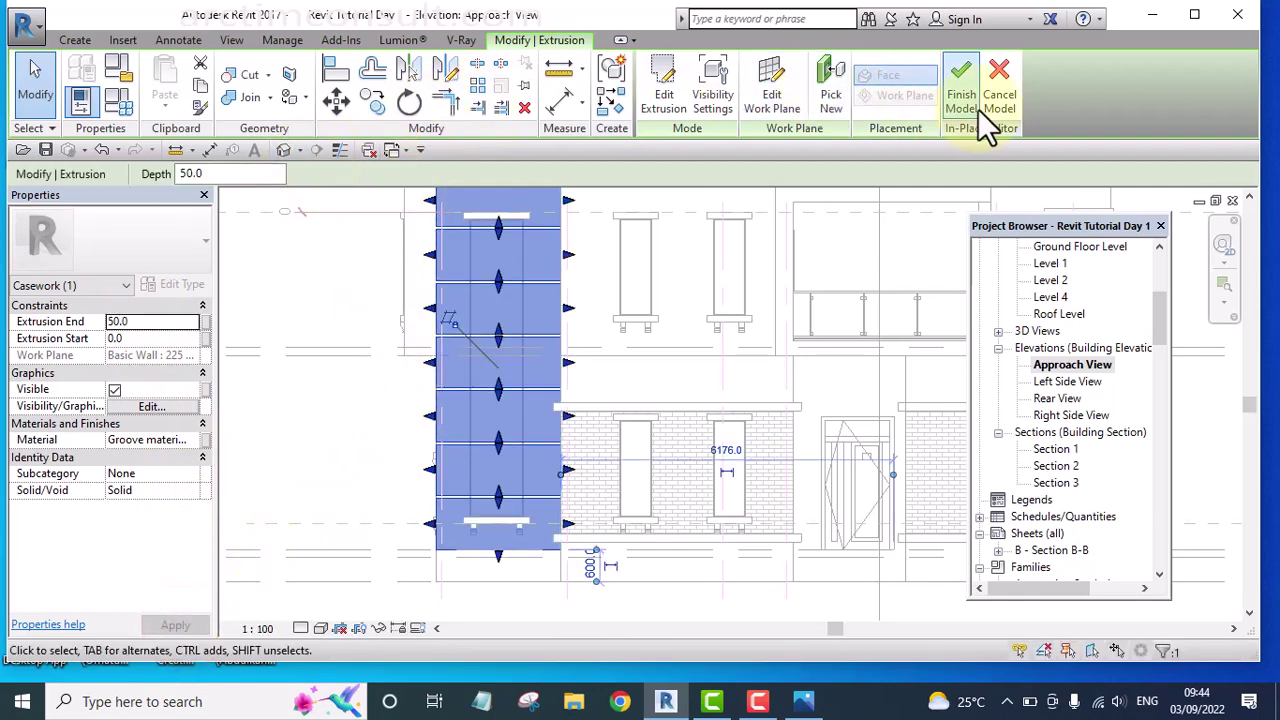
# Finish the in-place Casework model and view the panelled facade up close in the default 3D view.
pyautogui.click(957, 90)
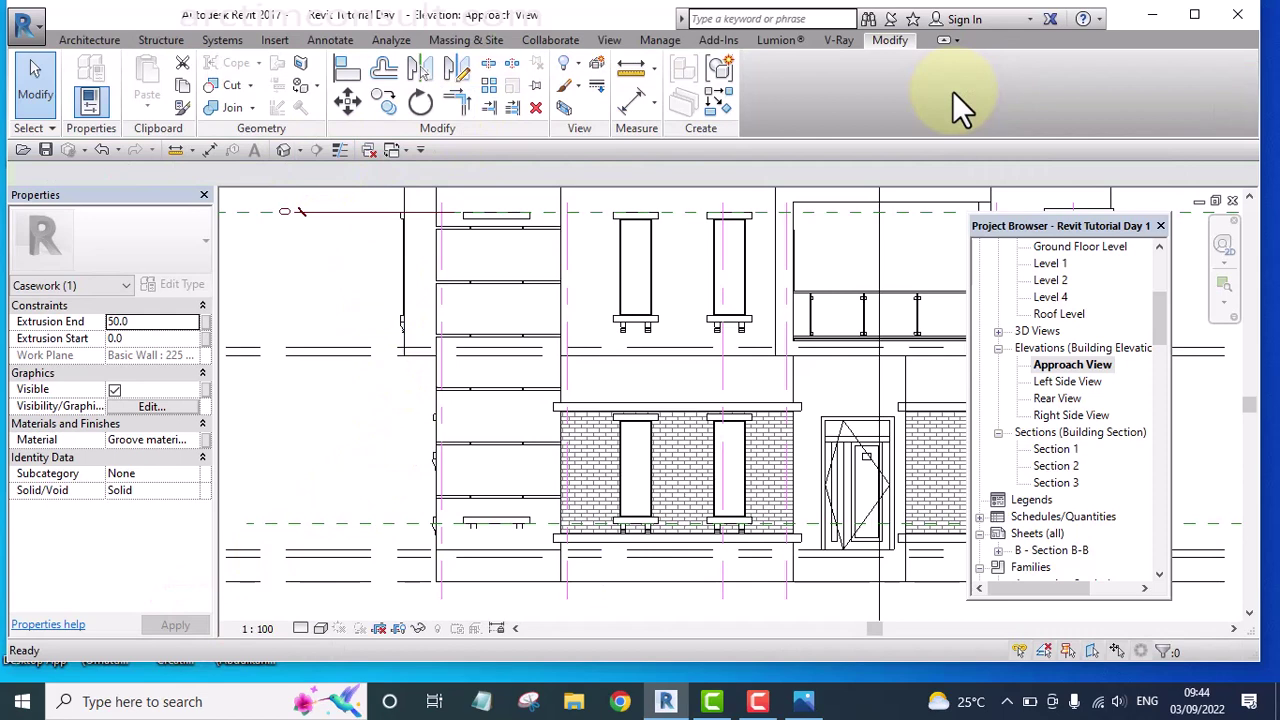
pyautogui.click(284, 152)
pyautogui.scroll(4, 550, 340)
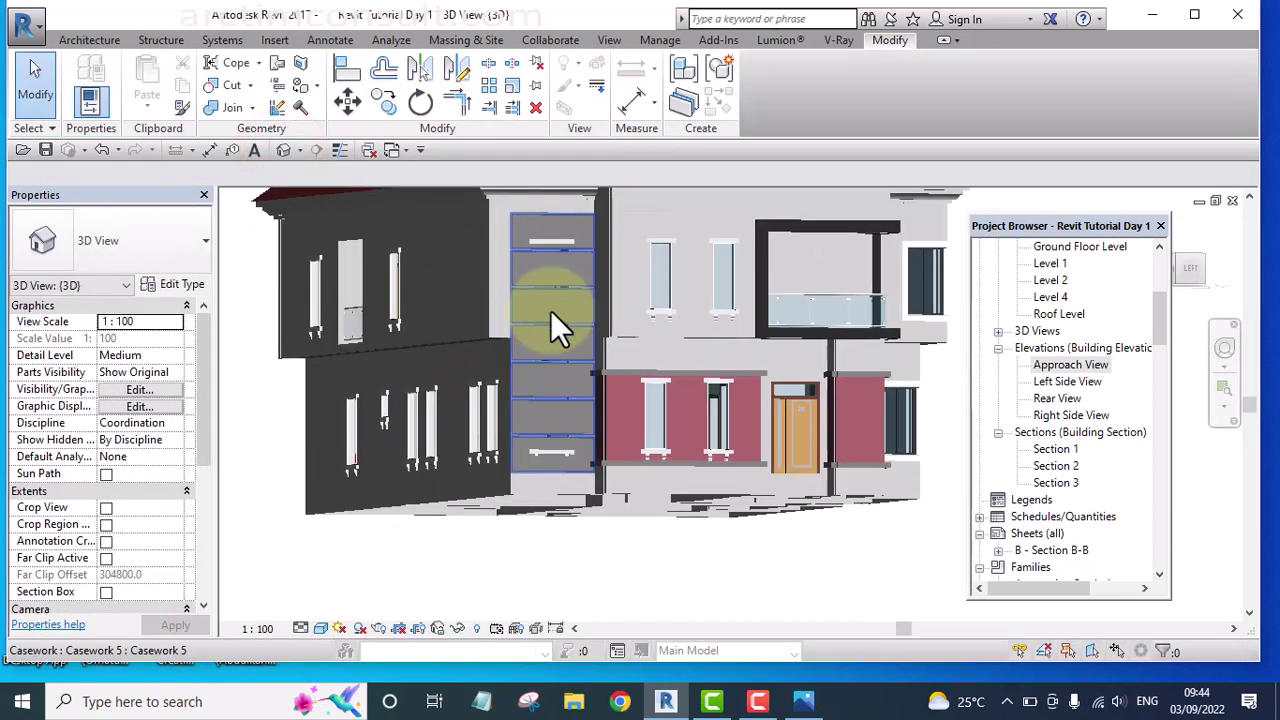
# Check the panelled facade in 3D and examine the tall window's panel layout in the other open project's Approach VIEW elevation.
pyautogui.scroll(2, 550, 310)
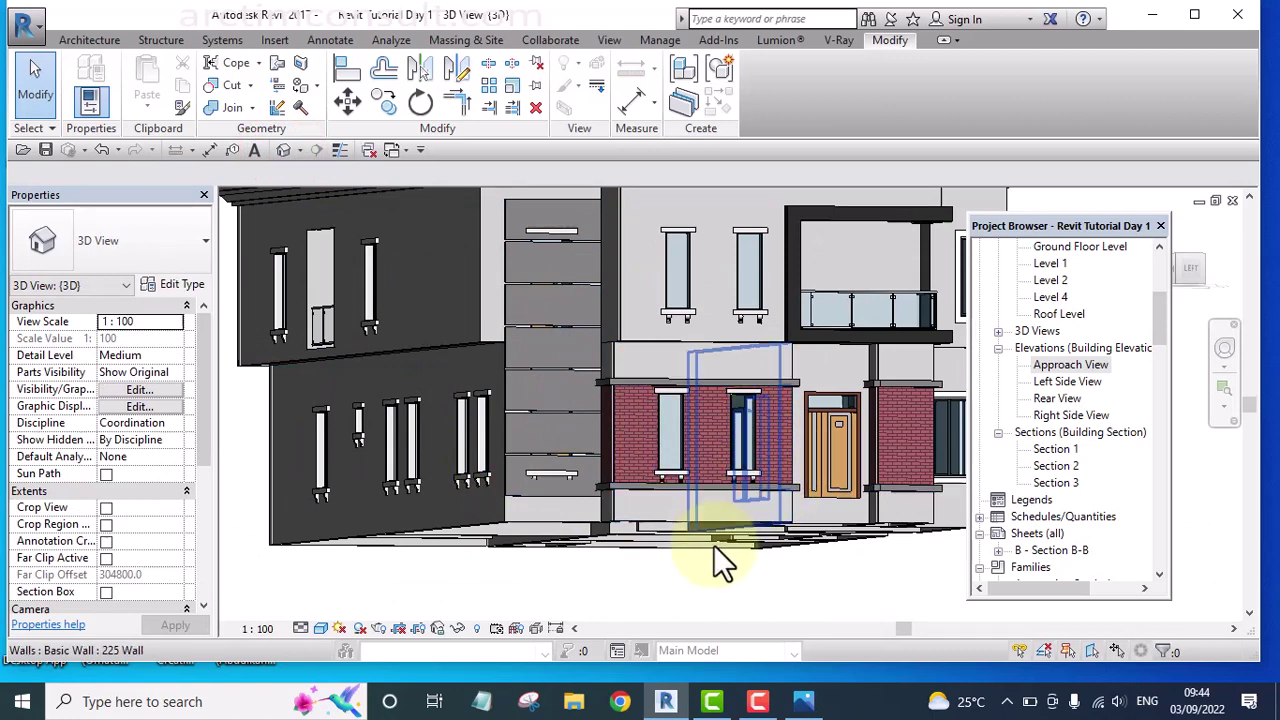
pyautogui.moveTo(708, 548)
pyautogui.keyDown('shift'); pyautogui.mouseDown(button='middle')
pyautogui.moveTo(717, 615)
pyautogui.moveTo(705, 600)
pyautogui.mouseUp(button='middle'); pyautogui.keyUp('shift')
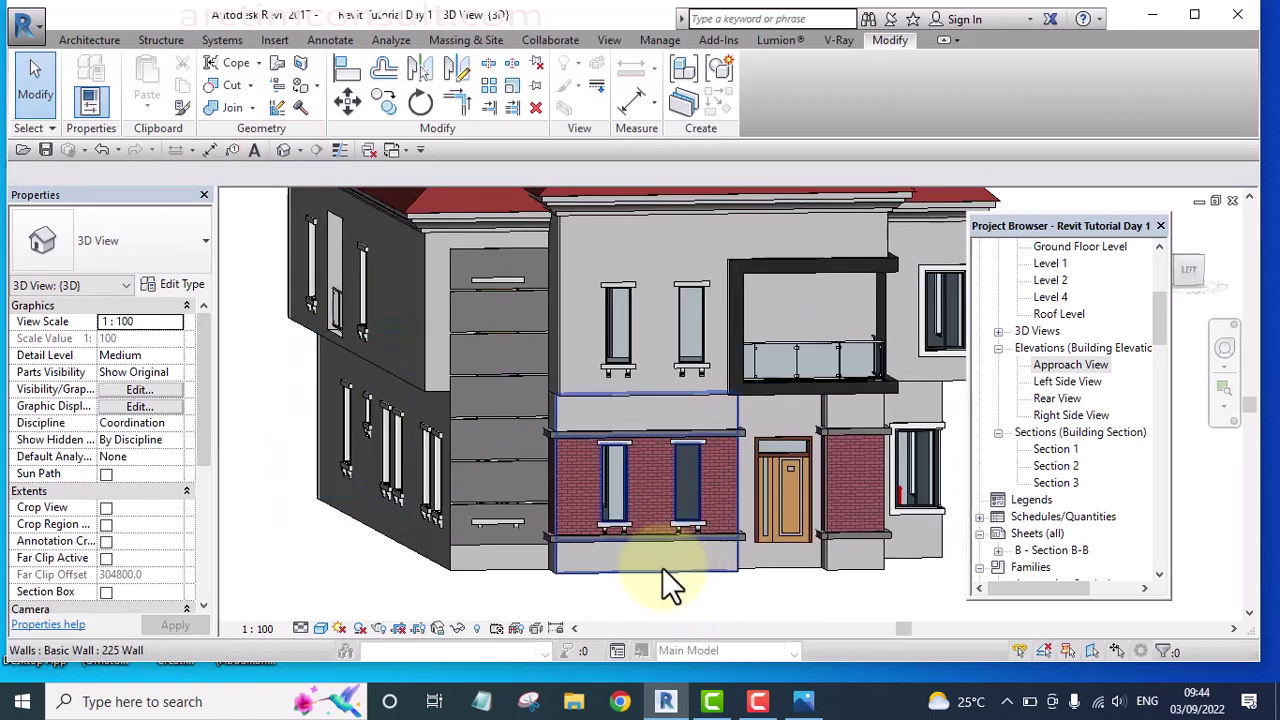
pyautogui.click(405, 150)
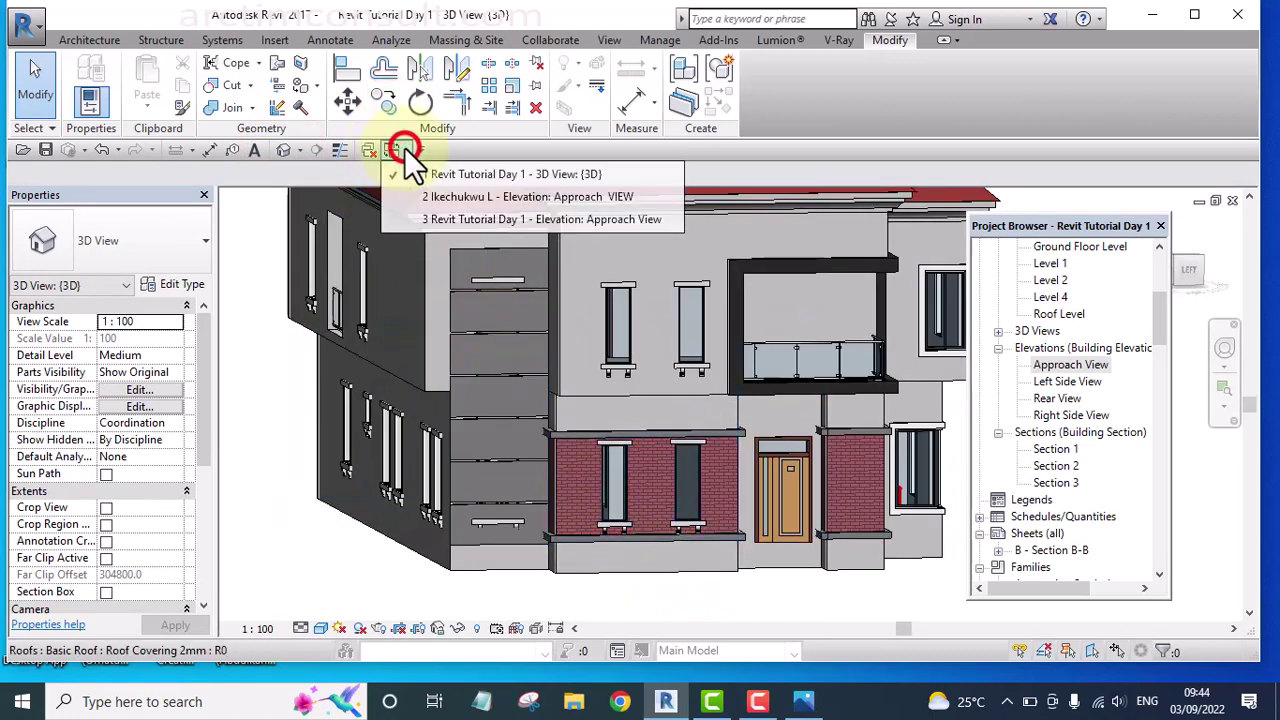
pyautogui.click(489, 196)
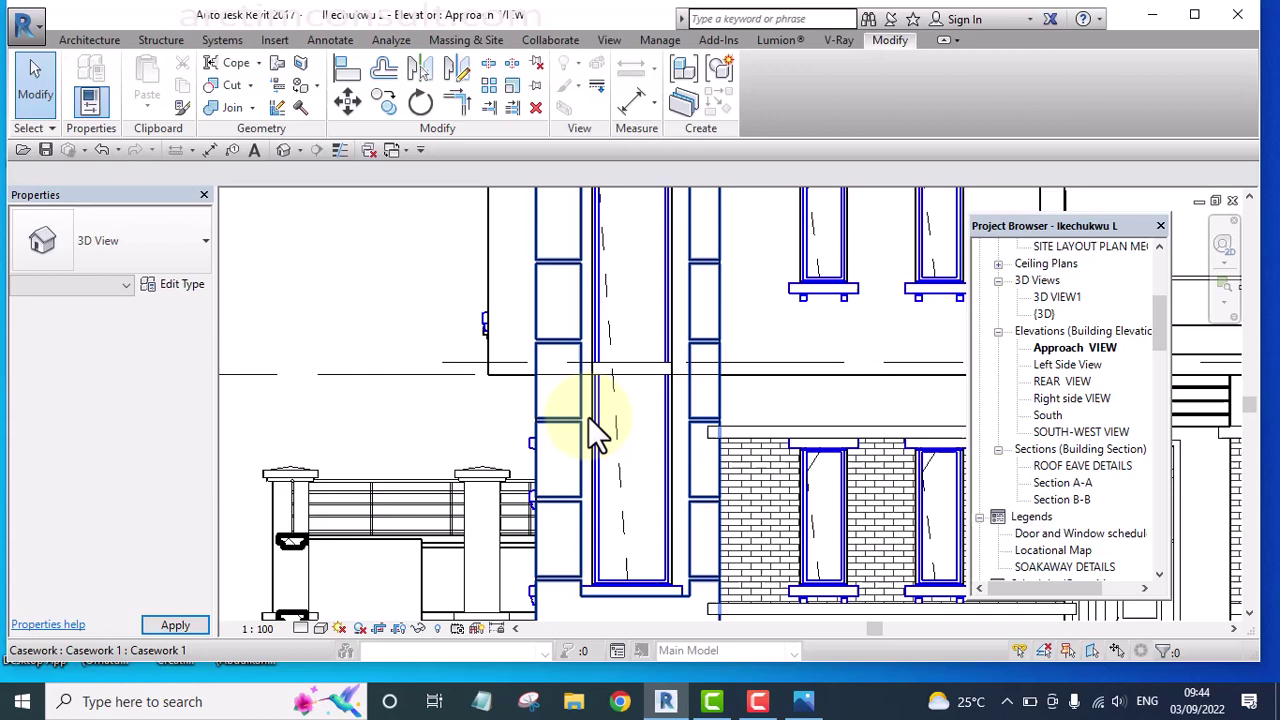
pyautogui.scroll(-2, 609, 466)
pyautogui.scroll(2, 600, 562)
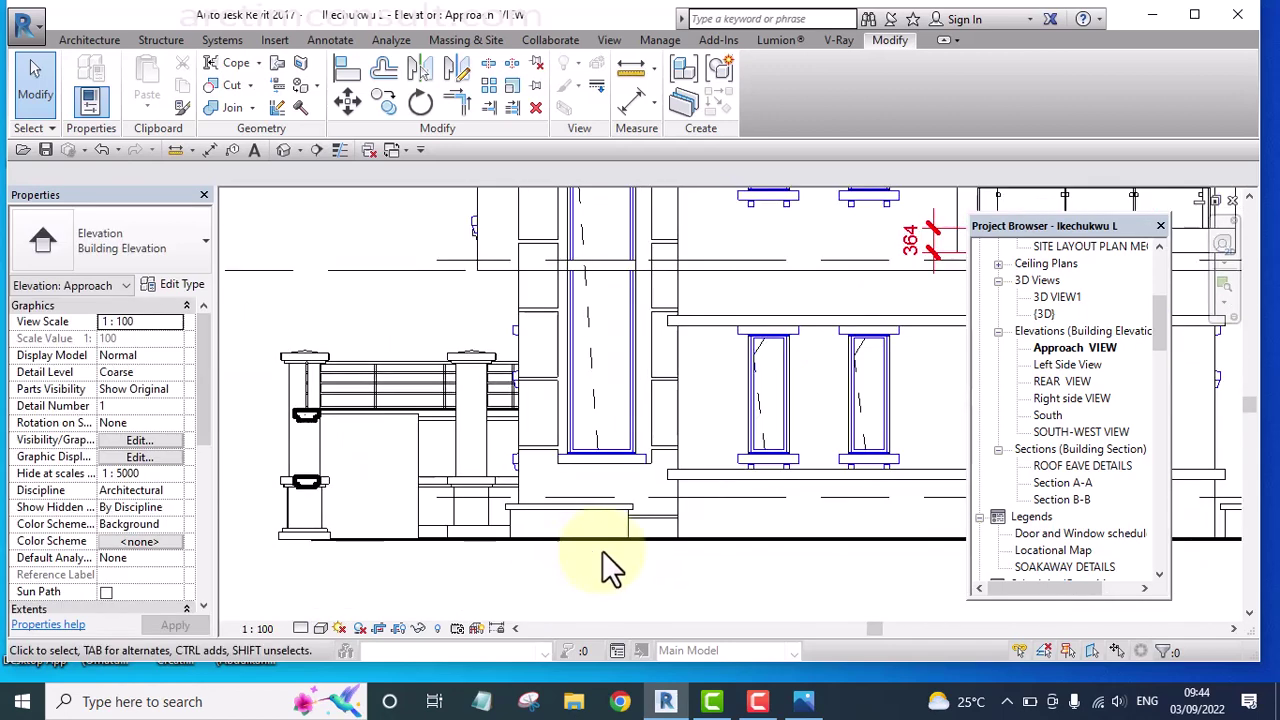
pyautogui.scroll(-2, 658, 521)
pyautogui.scroll(2, 617, 290)
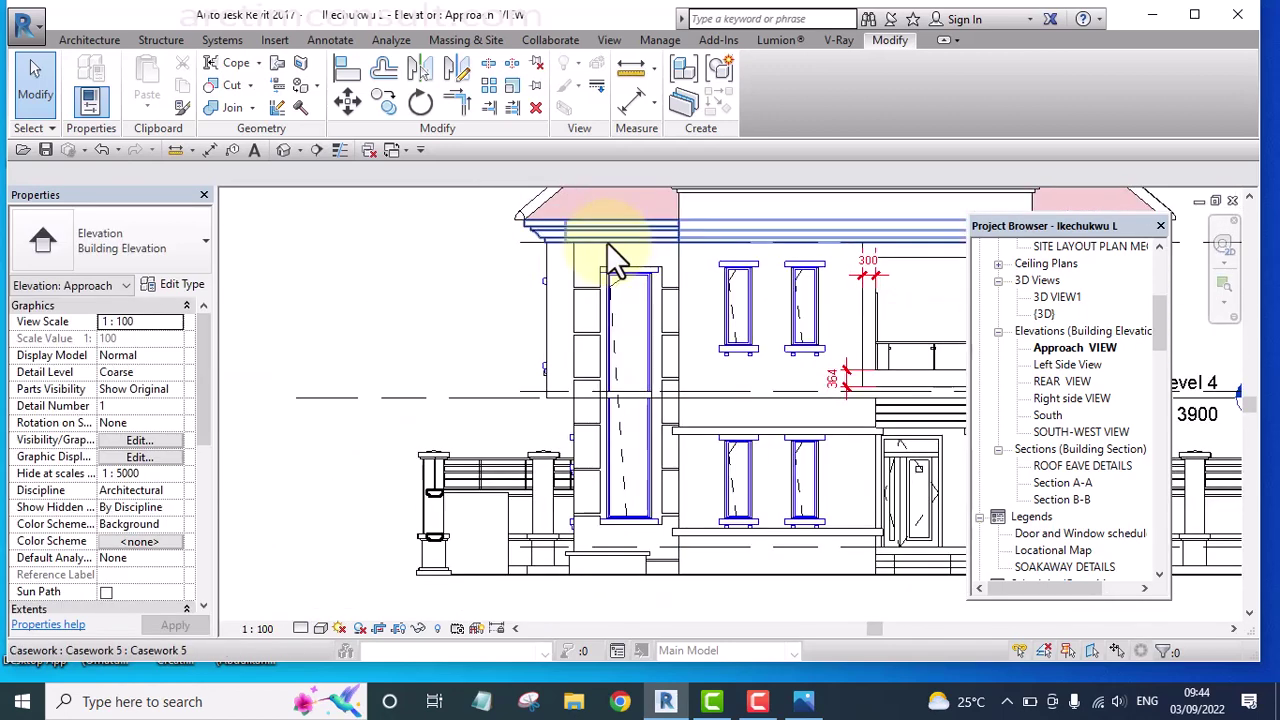
pyautogui.scroll(2, 670, 585)
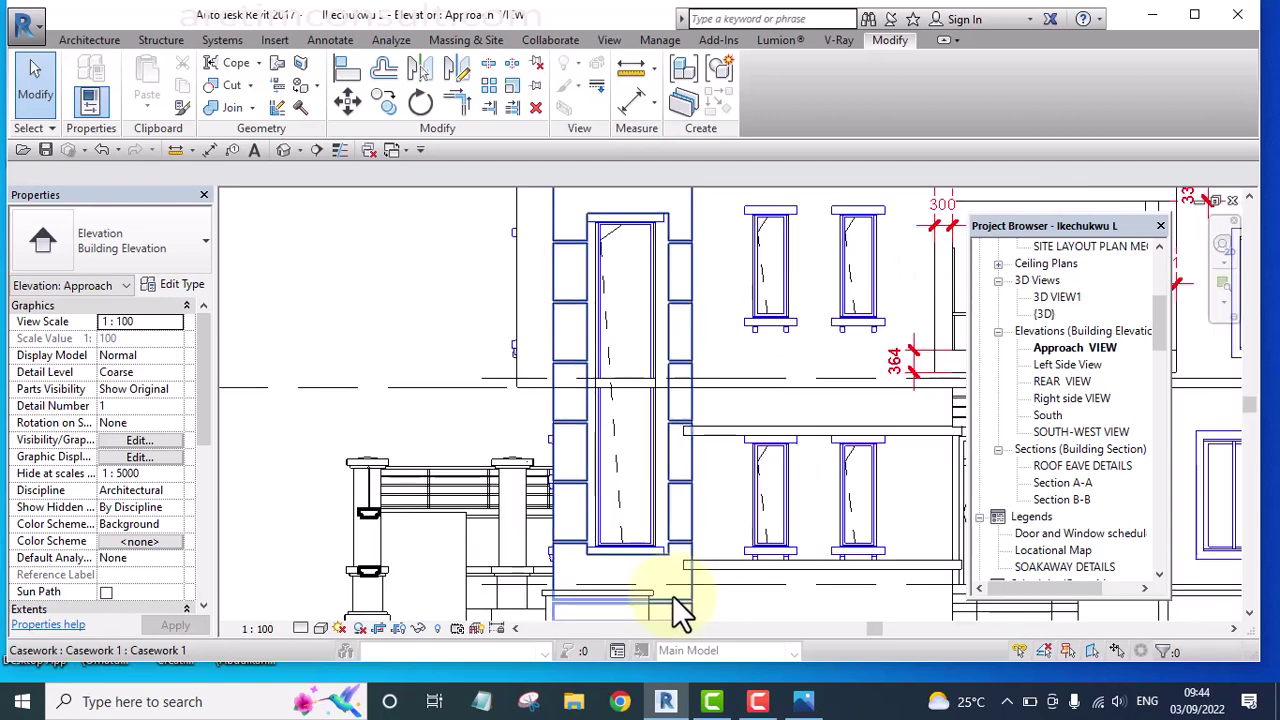
pyautogui.scroll(-2, 610, 450)
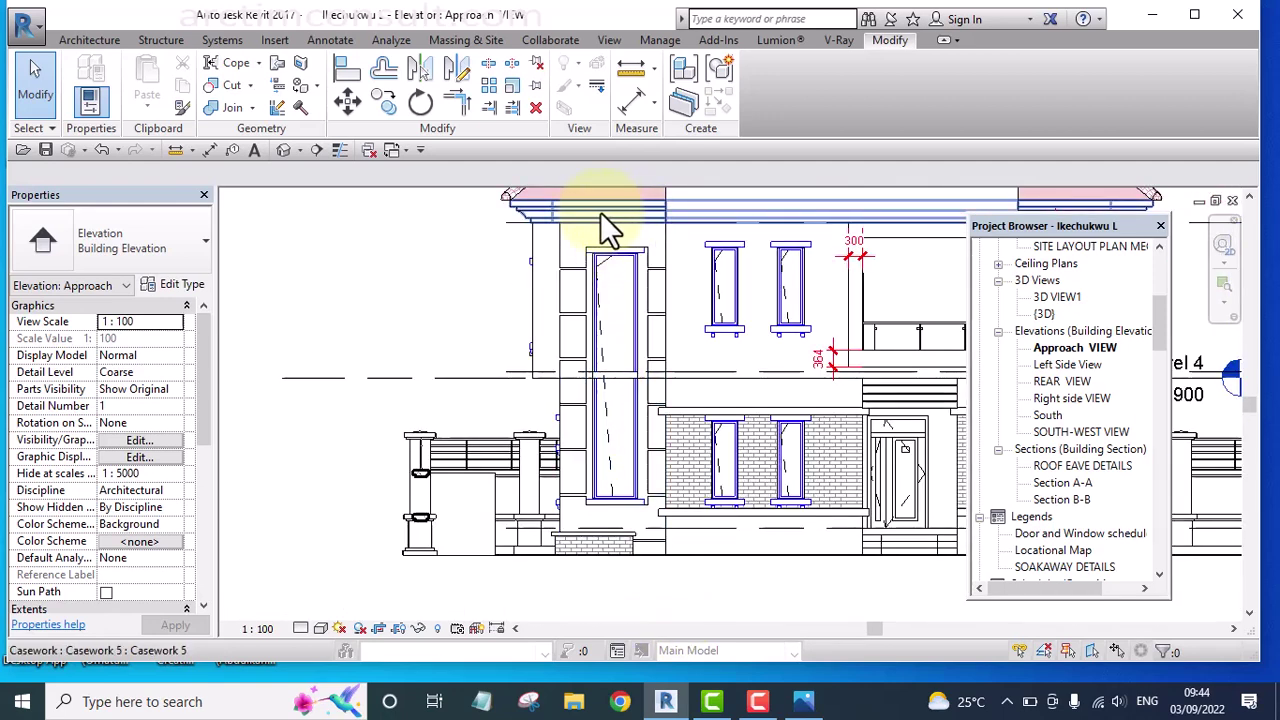
pyautogui.scroll(-2, 584, 242)
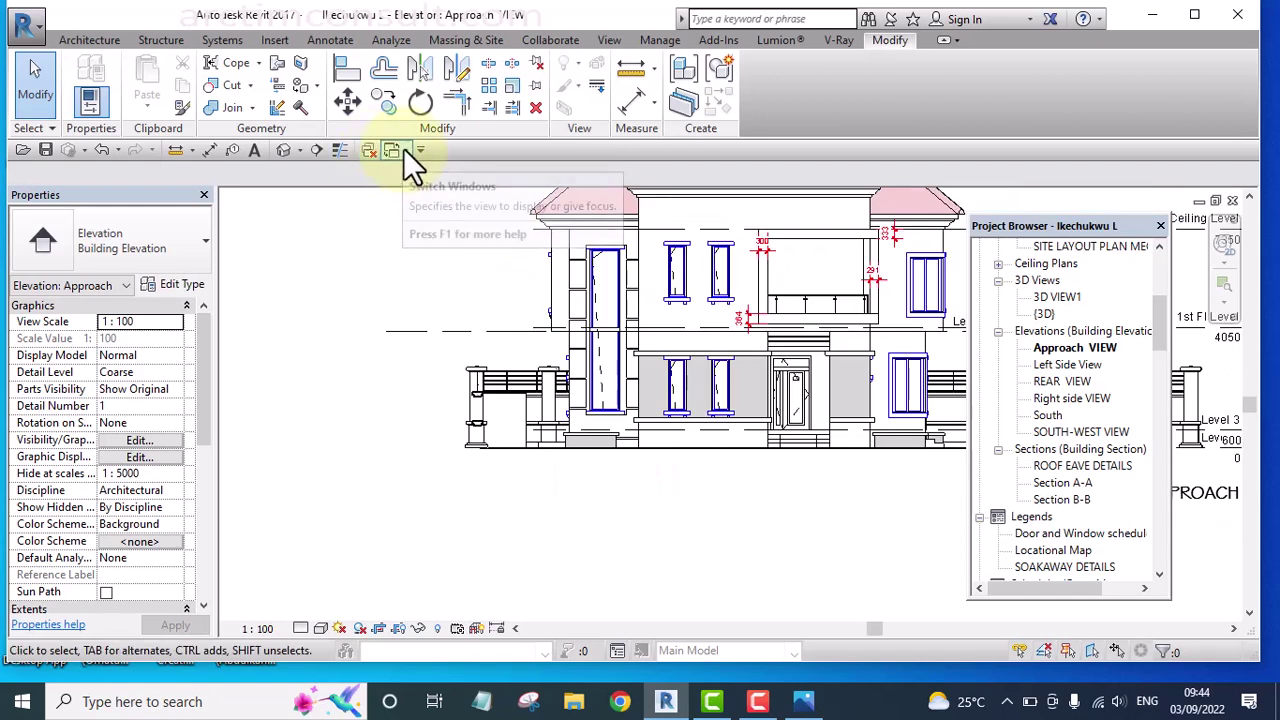
# Return to the tutorial project, reopen the in-place panel casework and edit its extrusion sketch in the Approach View elevation.
pyautogui.click(402, 148)
pyautogui.click(473, 176)
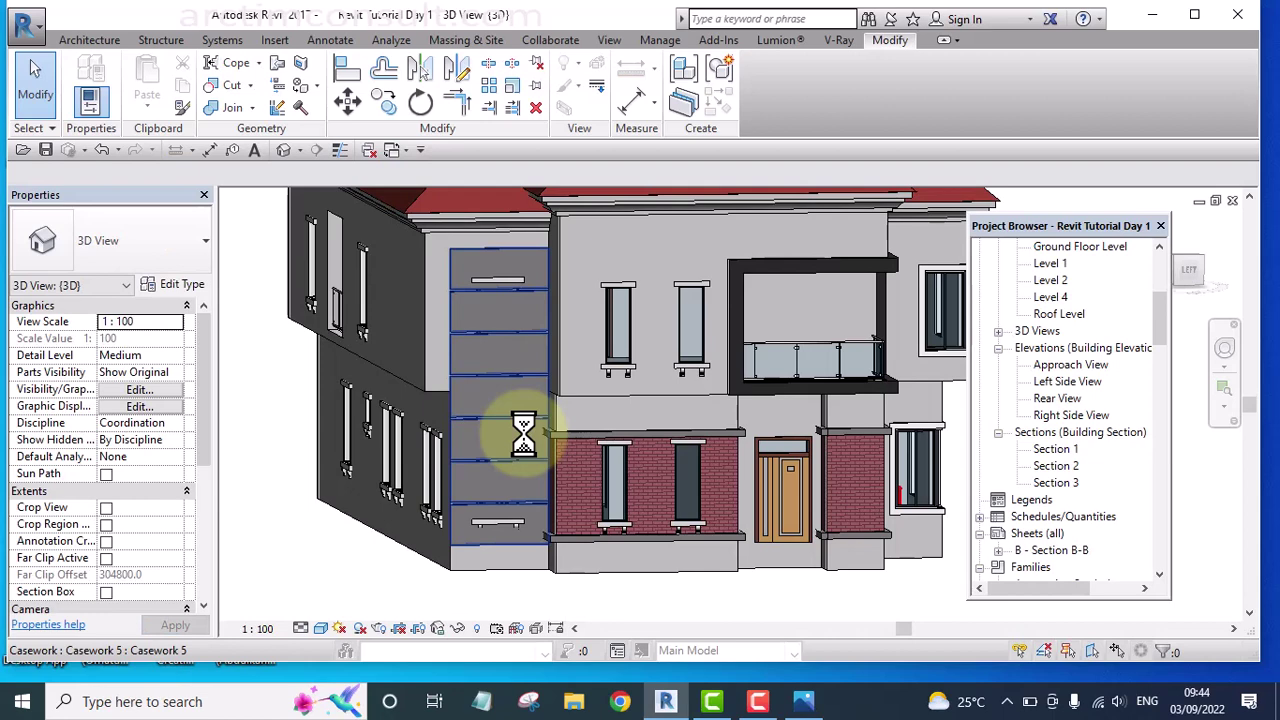
pyautogui.click(516, 346)
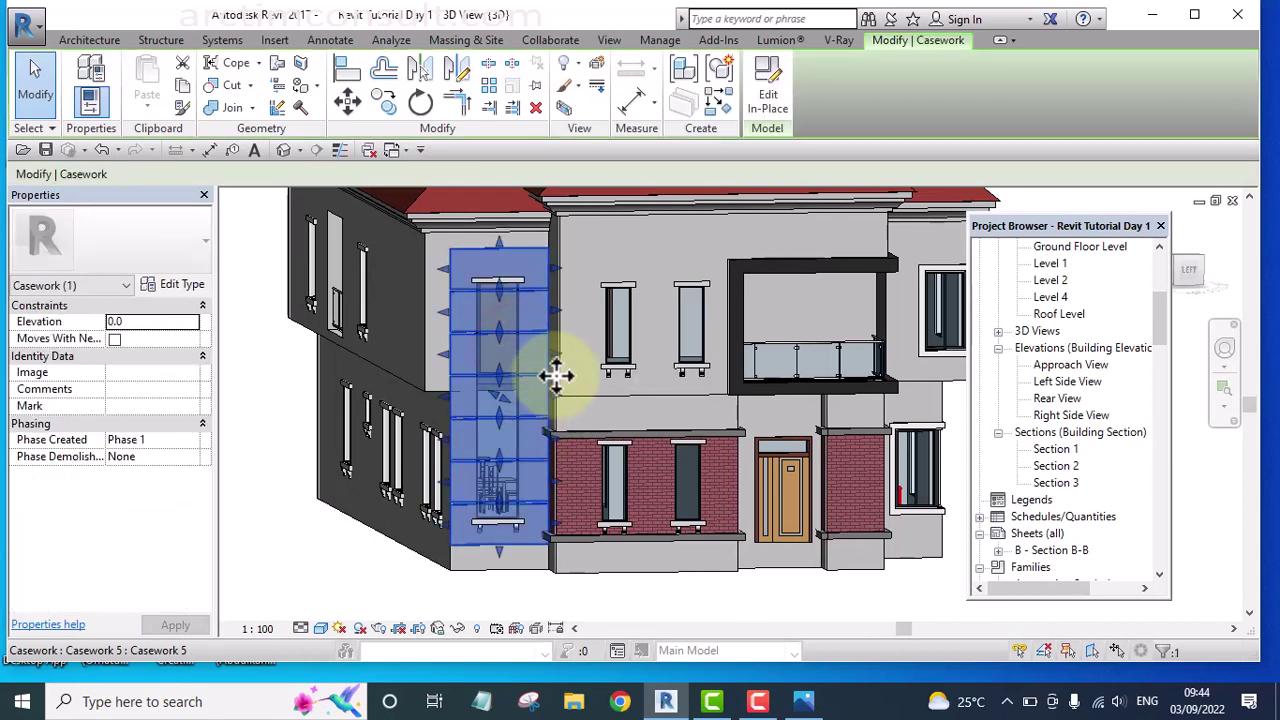
pyautogui.click(770, 87)
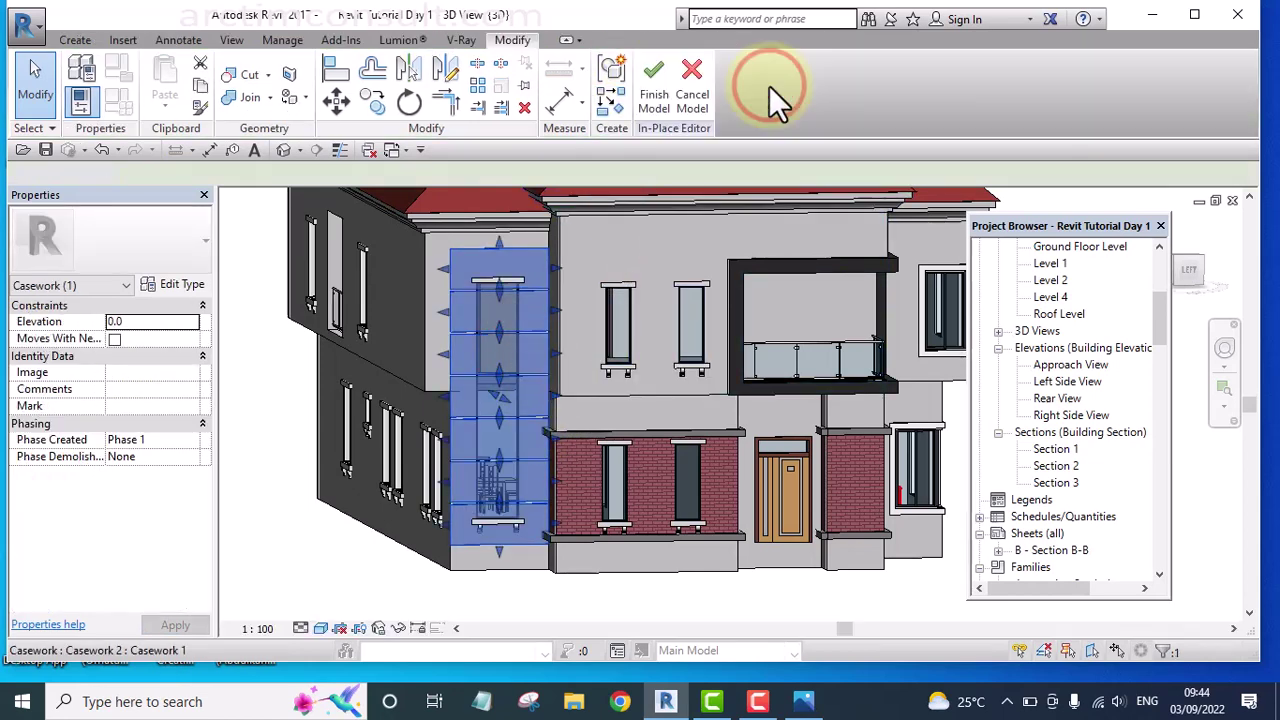
pyautogui.click(489, 258)
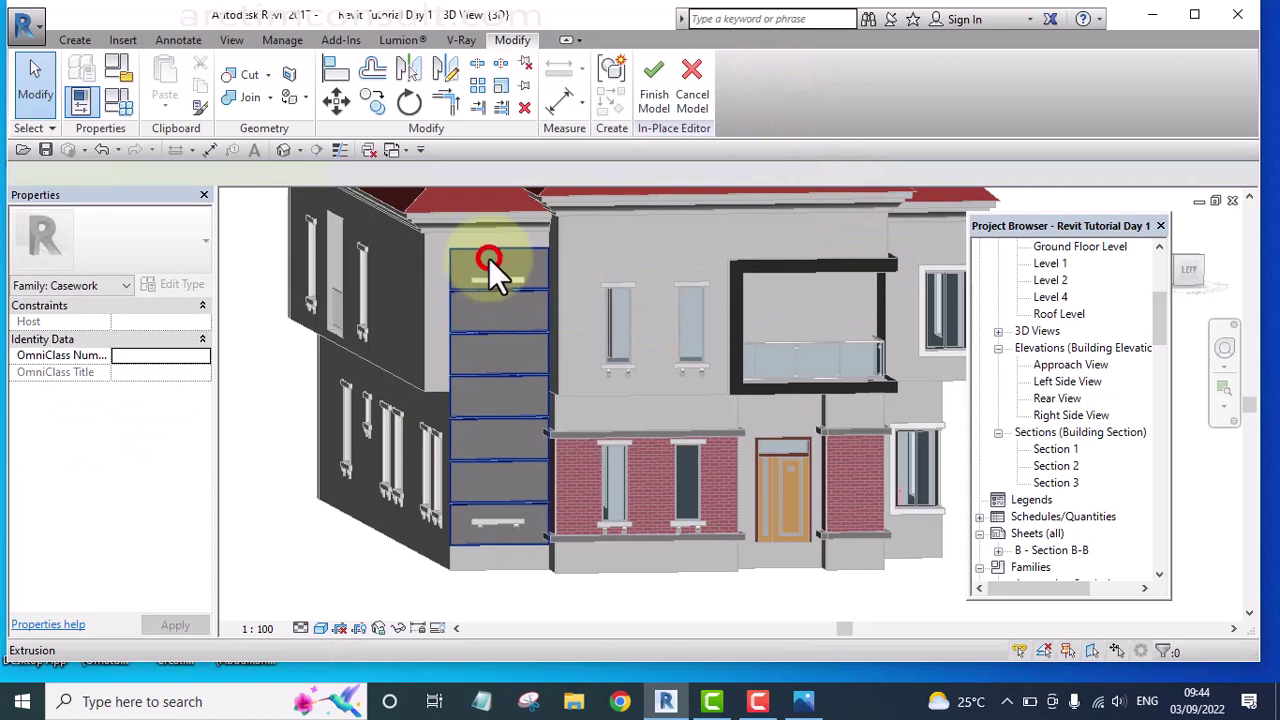
pyautogui.click(666, 86)
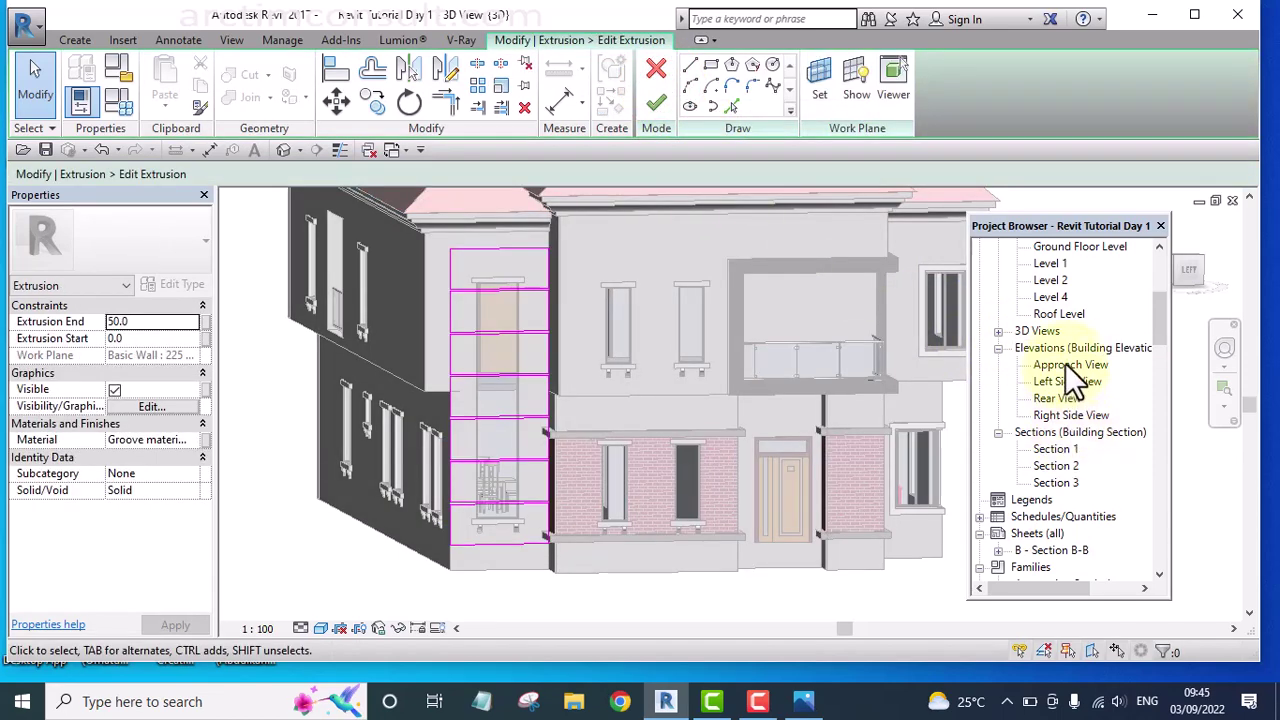
pyautogui.doubleClick(1065, 364)
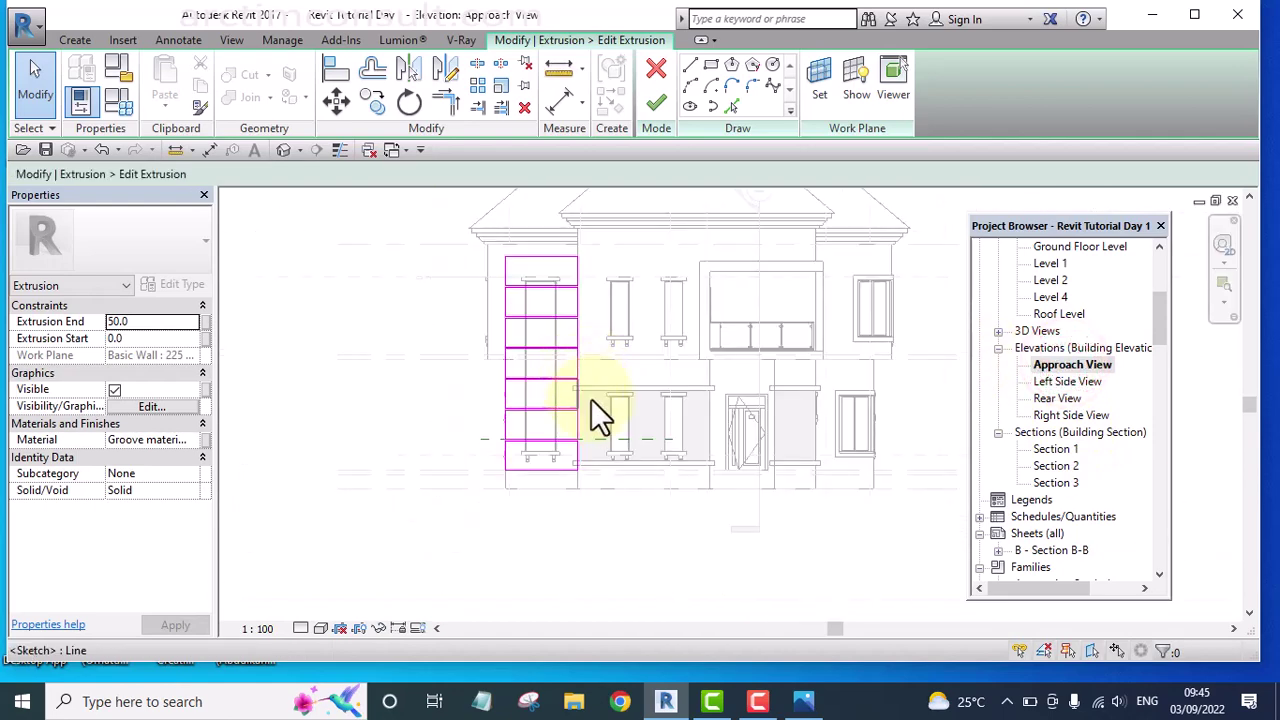
# Move the whole panel sketch straight down 600 mm, from the lowest panel's corner to the base of the wall.
pyautogui.scroll(2, 610, 440)
pyautogui.scroll(-3, 603, 451)
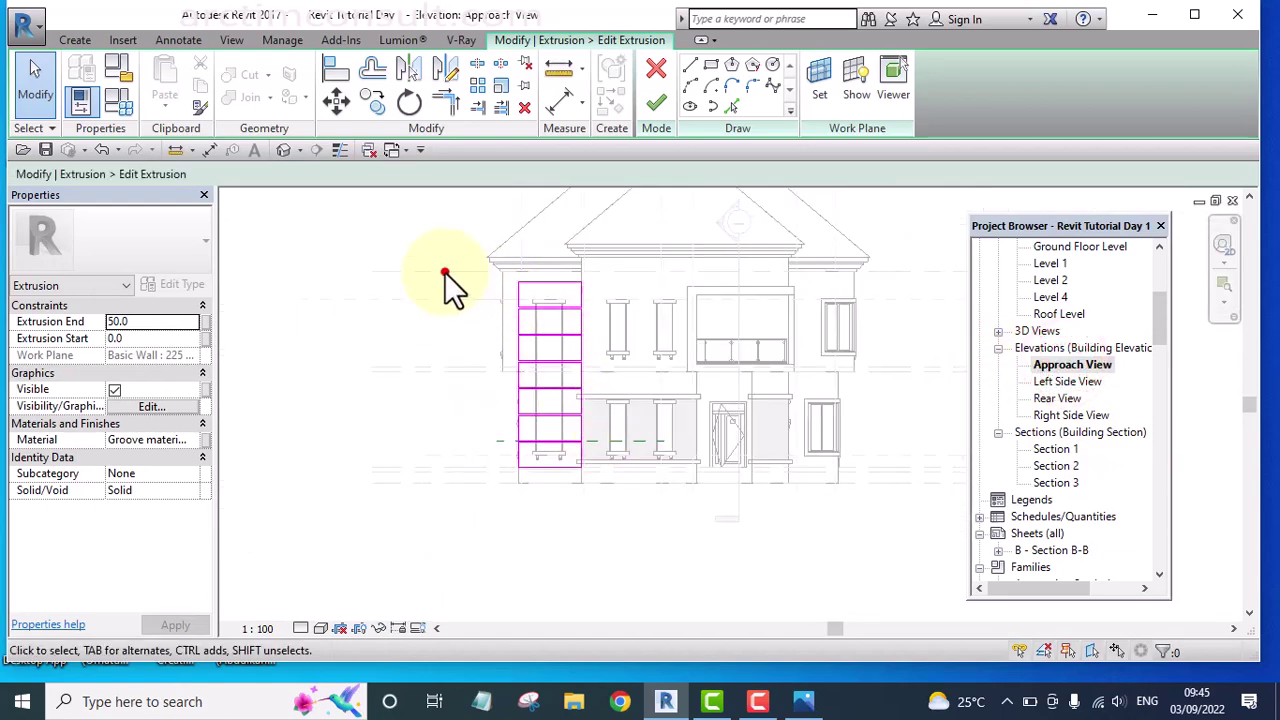
pyautogui.moveTo(446, 274)
pyautogui.mouseDown()
pyautogui.moveTo(682, 484)
pyautogui.moveTo(678, 516)
pyautogui.mouseUp()
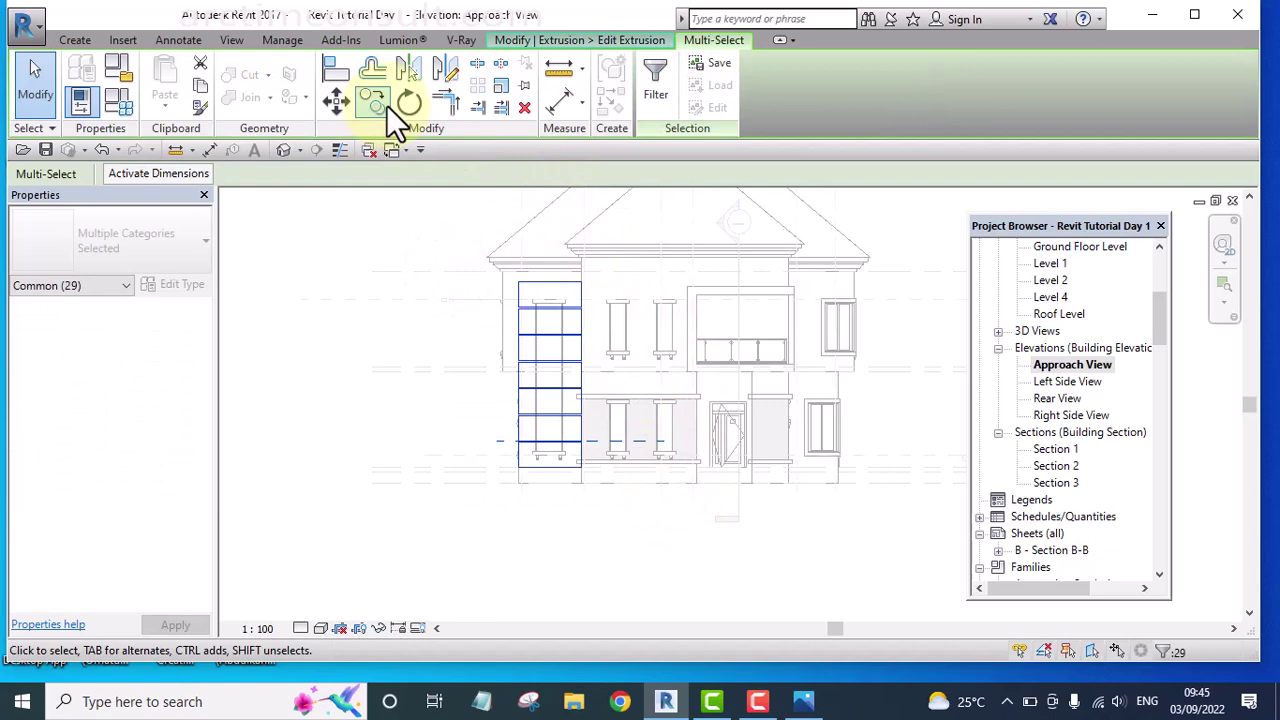
pyautogui.click(336, 101)
pyautogui.scroll(2, 580, 468)
pyautogui.scroll(2, 578, 468)
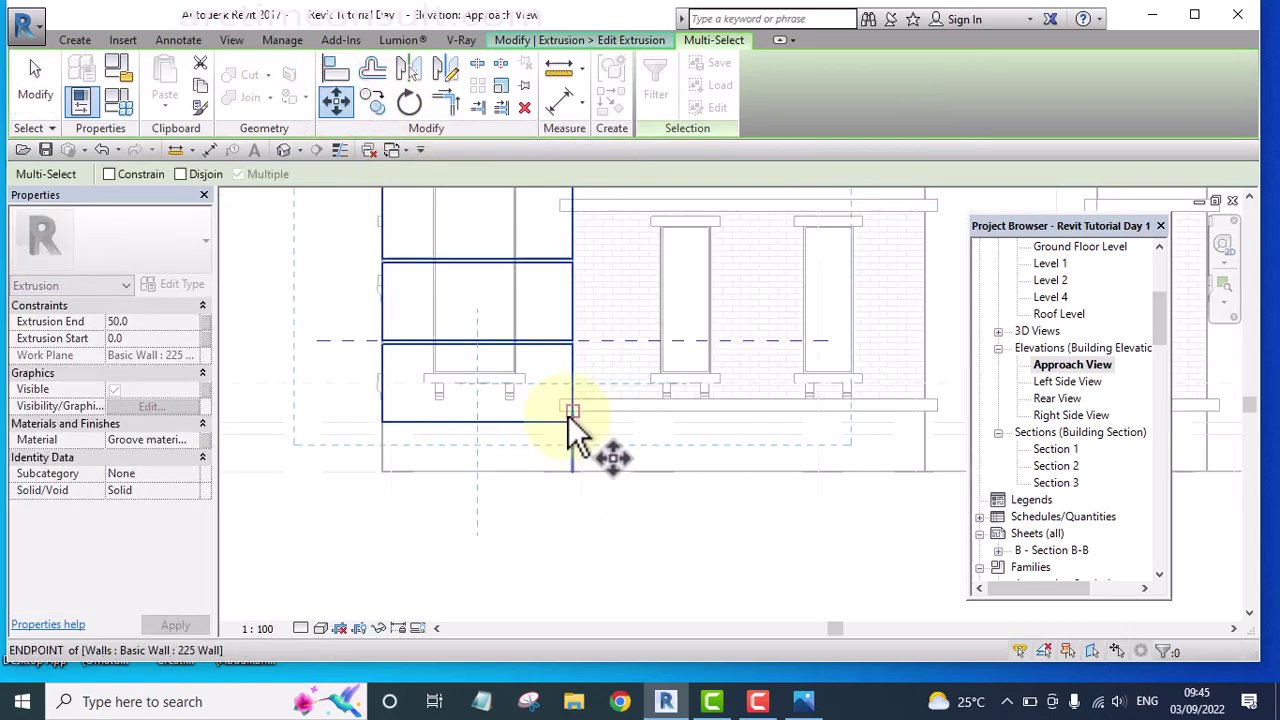
pyautogui.click(570, 420)
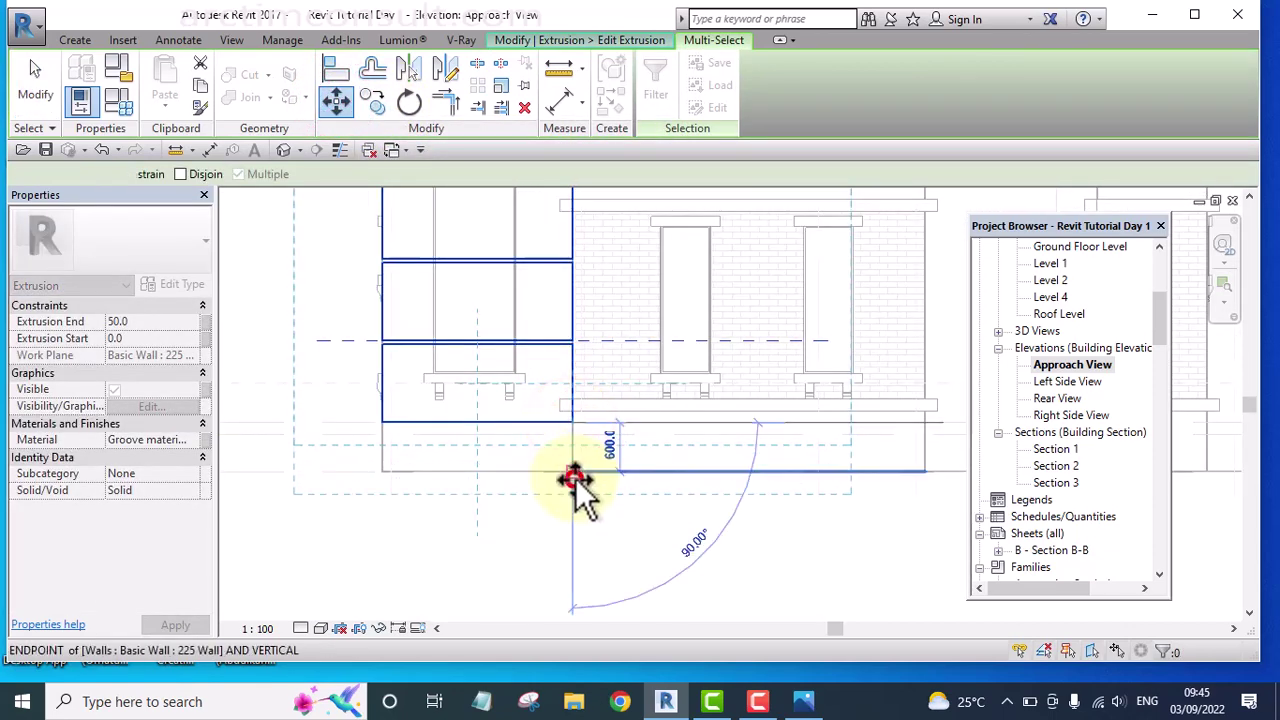
pyautogui.click(578, 486)
pyautogui.scroll(-3, 579, 531)
pyautogui.scroll(-3, 579, 531)
pyautogui.scroll(3, 480, 329)
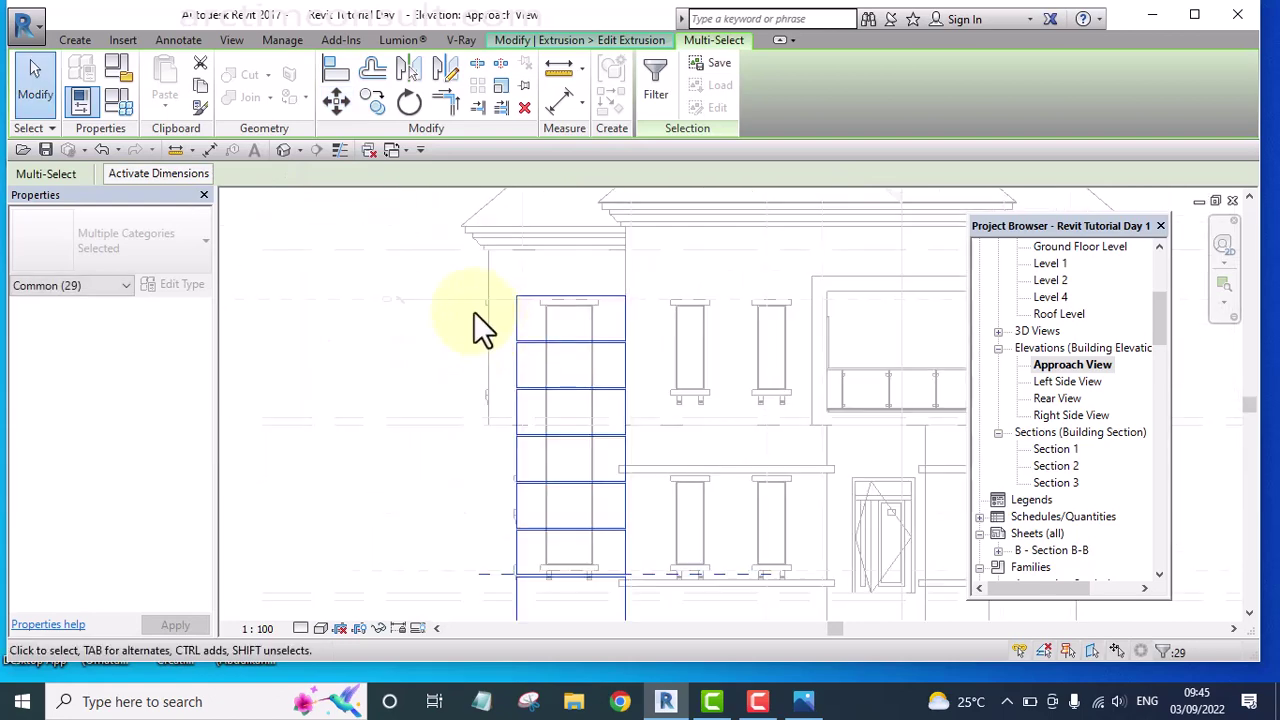
pyautogui.click(427, 264)
# Copy the uppermost panel rectangle straight up by one panel spacing, adding another panel beneath the roof eave.
pyautogui.scroll(2, 439, 264)
pyautogui.scroll(-3, 503, 434)
pyautogui.scroll(2, 609, 451)
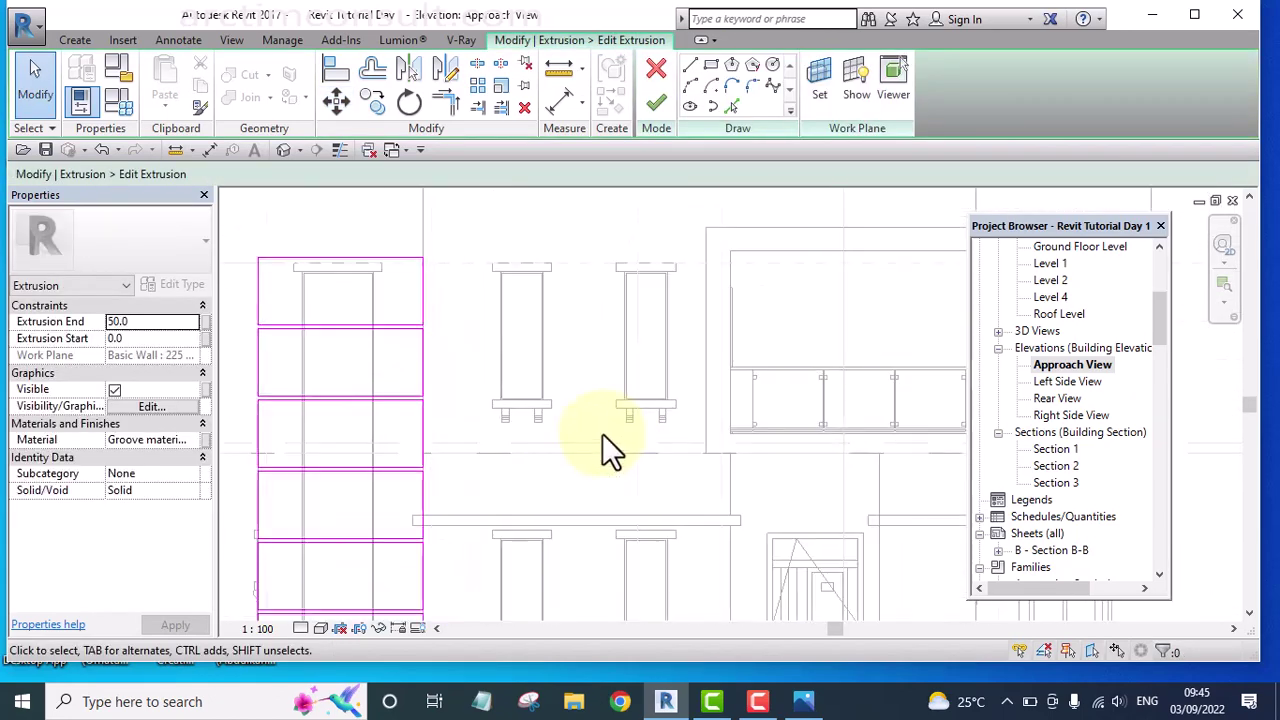
pyautogui.scroll(-1, 600, 429)
pyautogui.scroll(5, 429, 357)
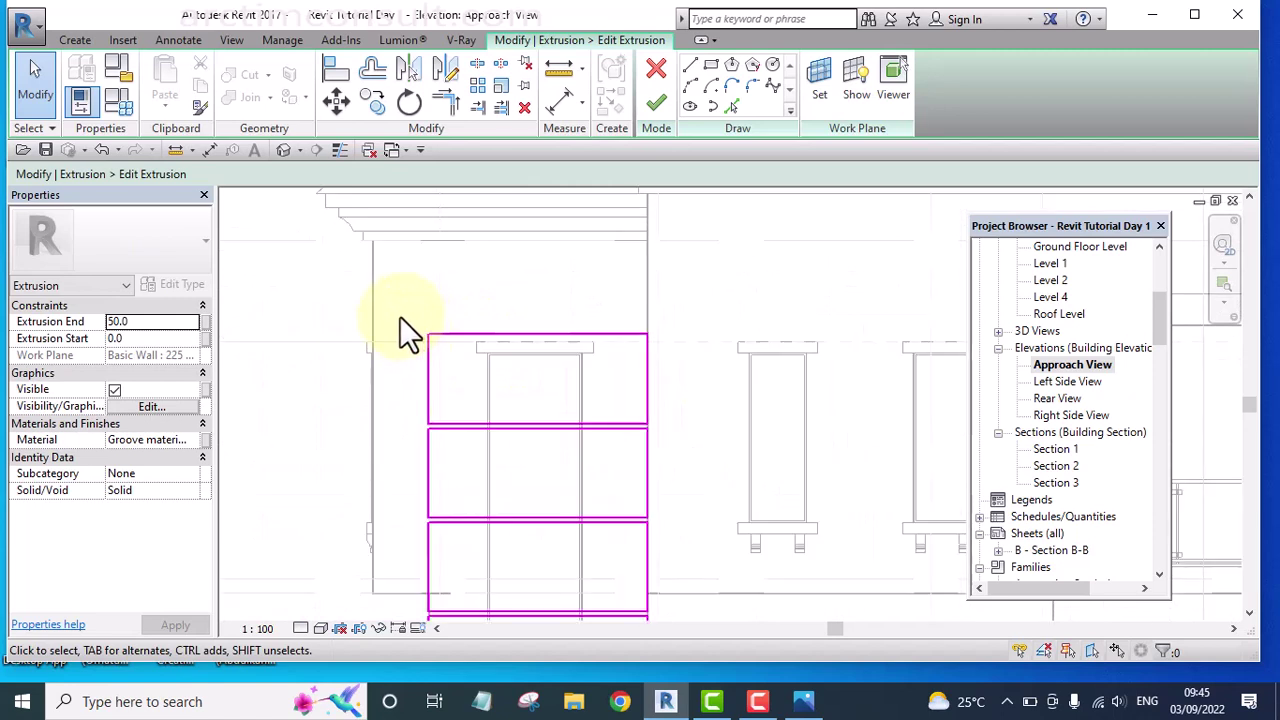
pyautogui.moveTo(291, 258)
pyautogui.mouseDown()
pyautogui.moveTo(720, 416)
pyautogui.moveTo(854, 496)
pyautogui.moveTo(855, 482)
pyautogui.mouseUp()
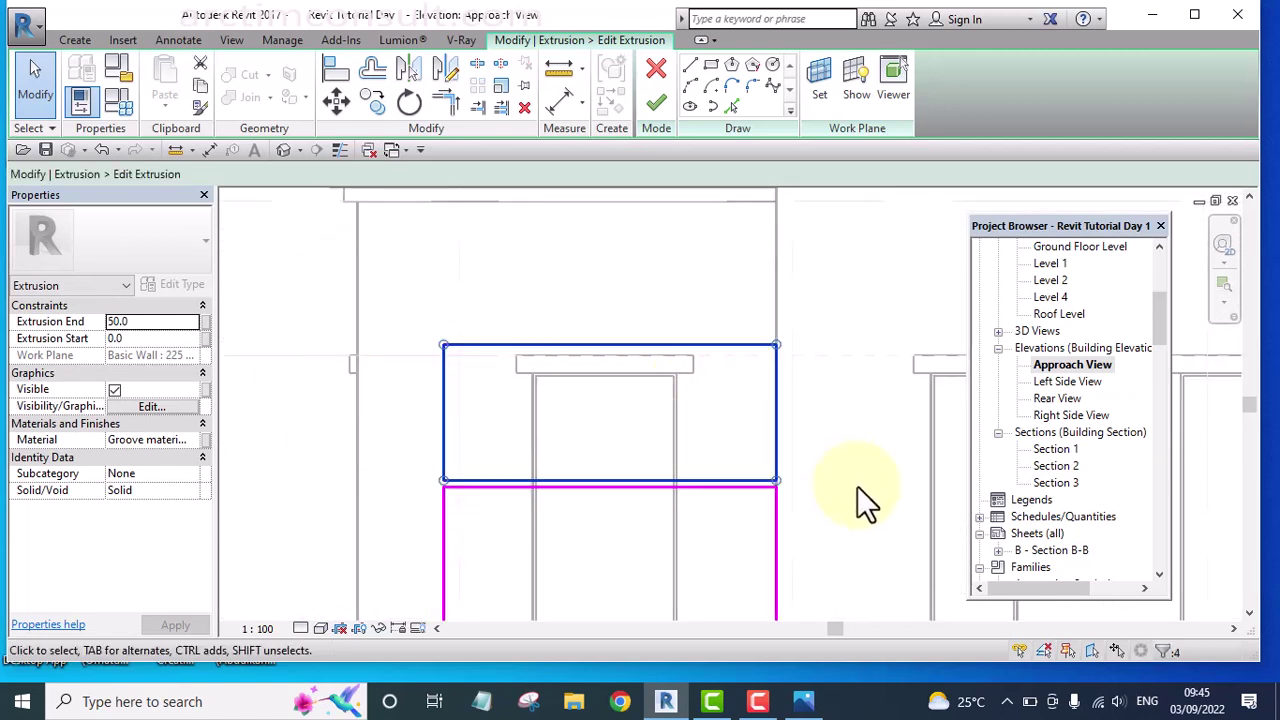
pyautogui.click(373, 103)
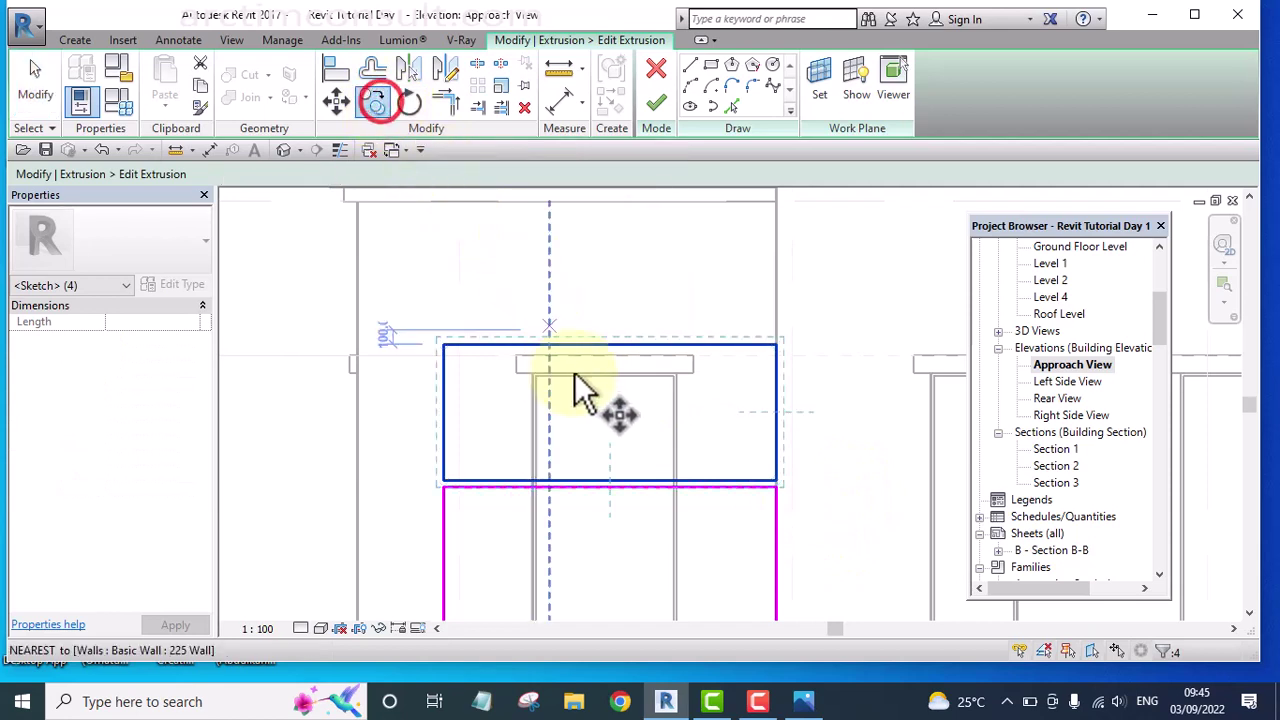
pyautogui.click(608, 486)
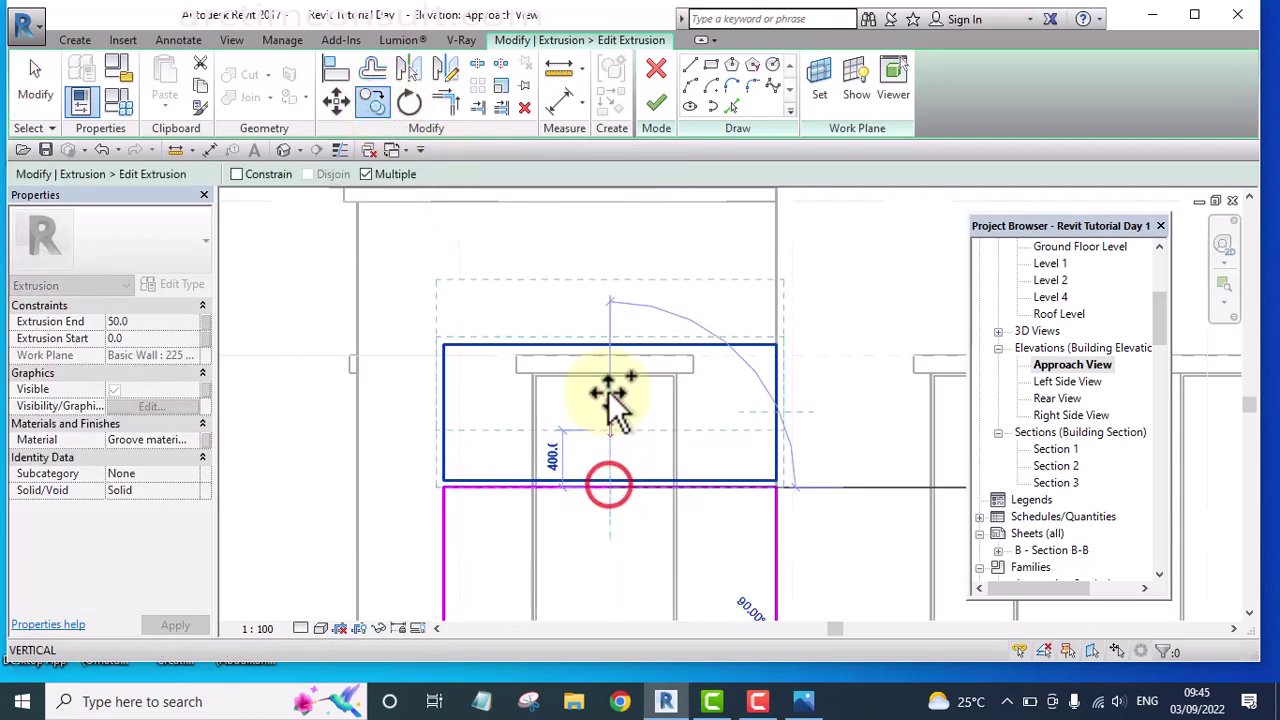
pyautogui.click(608, 344)
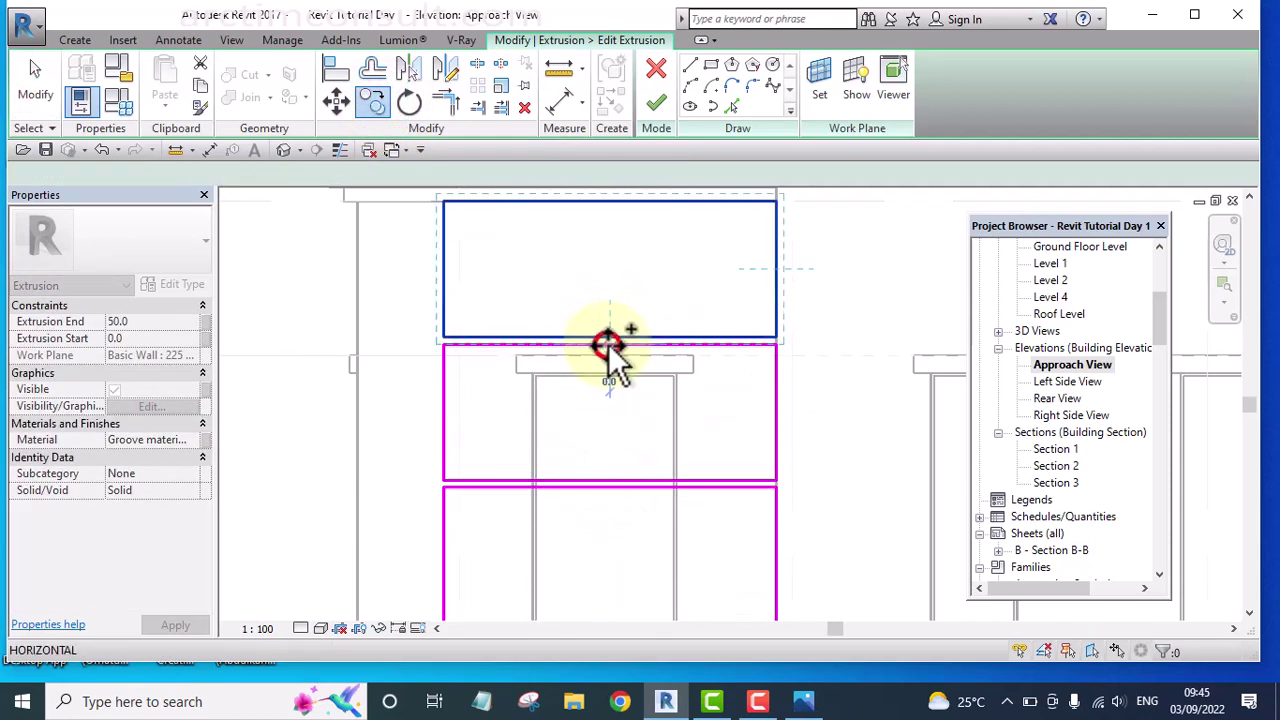
pyautogui.scroll(-3, 608, 345)
pyautogui.scroll(2, 613, 334)
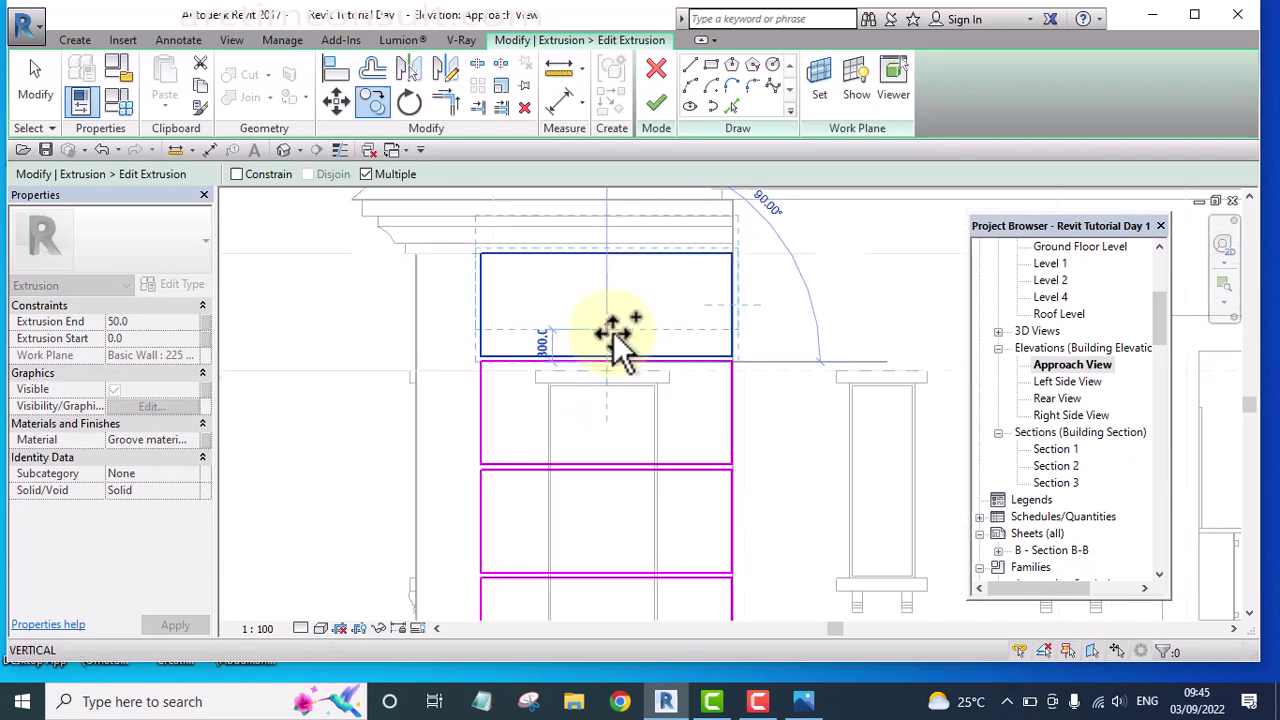
pyautogui.press('Escape')
# Check the added panel against the roof eave, finish the extrusion sketch and deselect the extrusion.
pyautogui.scroll(4, 526, 251)
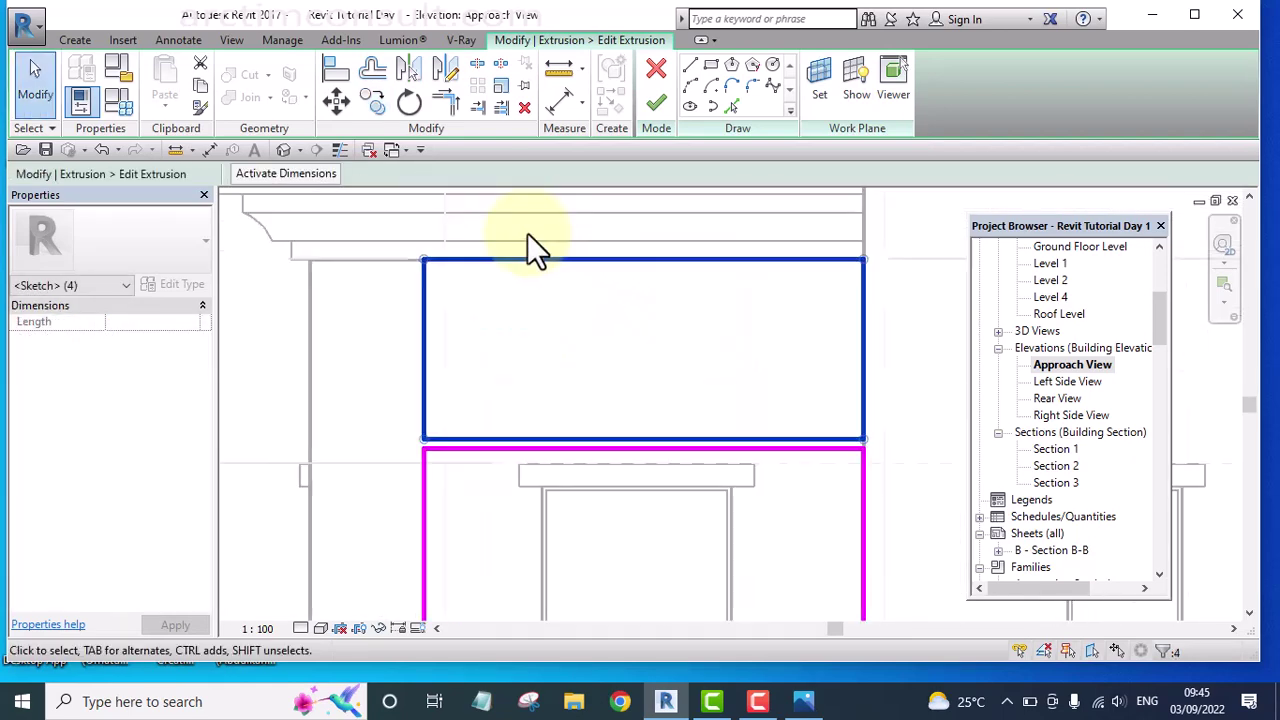
pyautogui.scroll(-4, 314, 300)
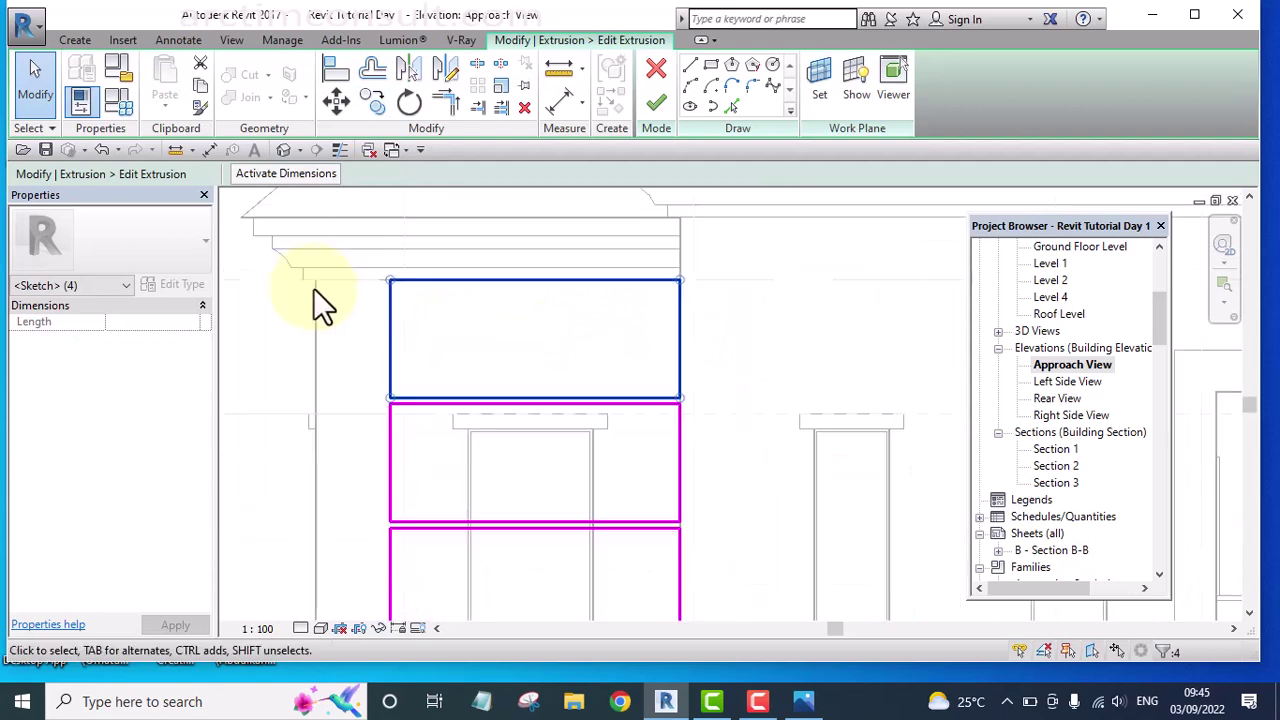
pyautogui.scroll(4, 385, 285)
pyautogui.scroll(-6, 390, 290)
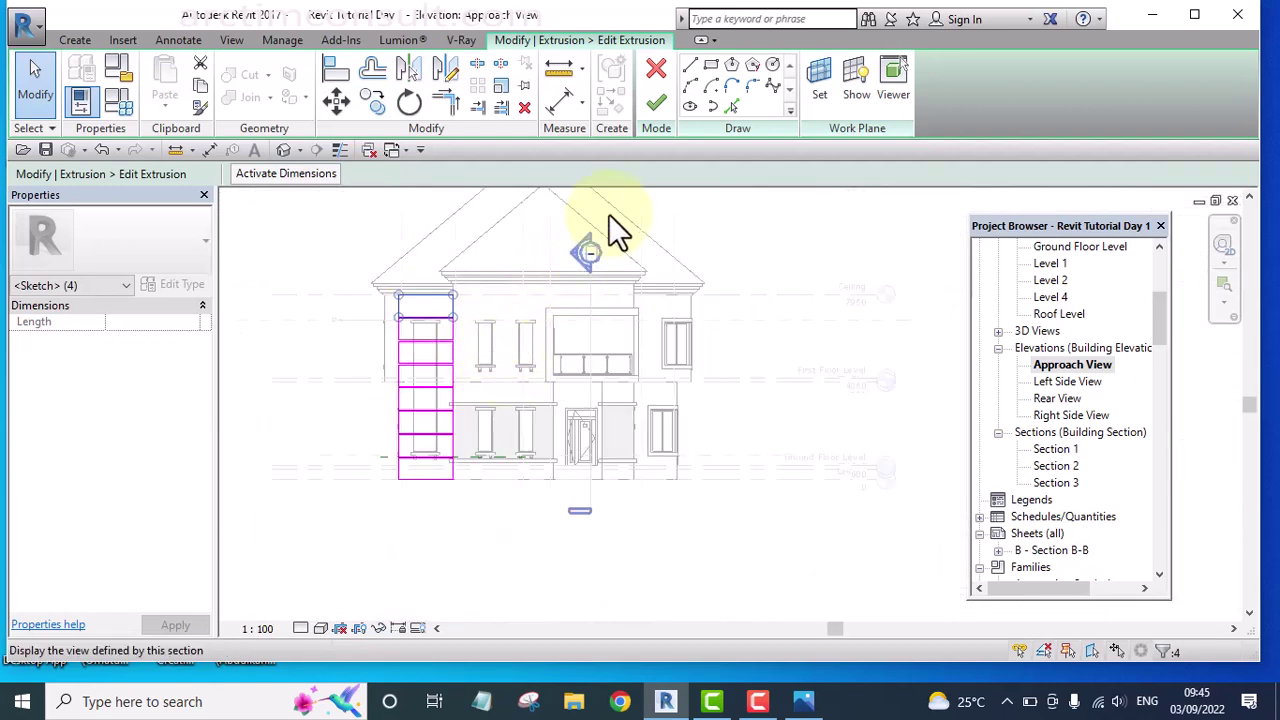
pyautogui.click(656, 104)
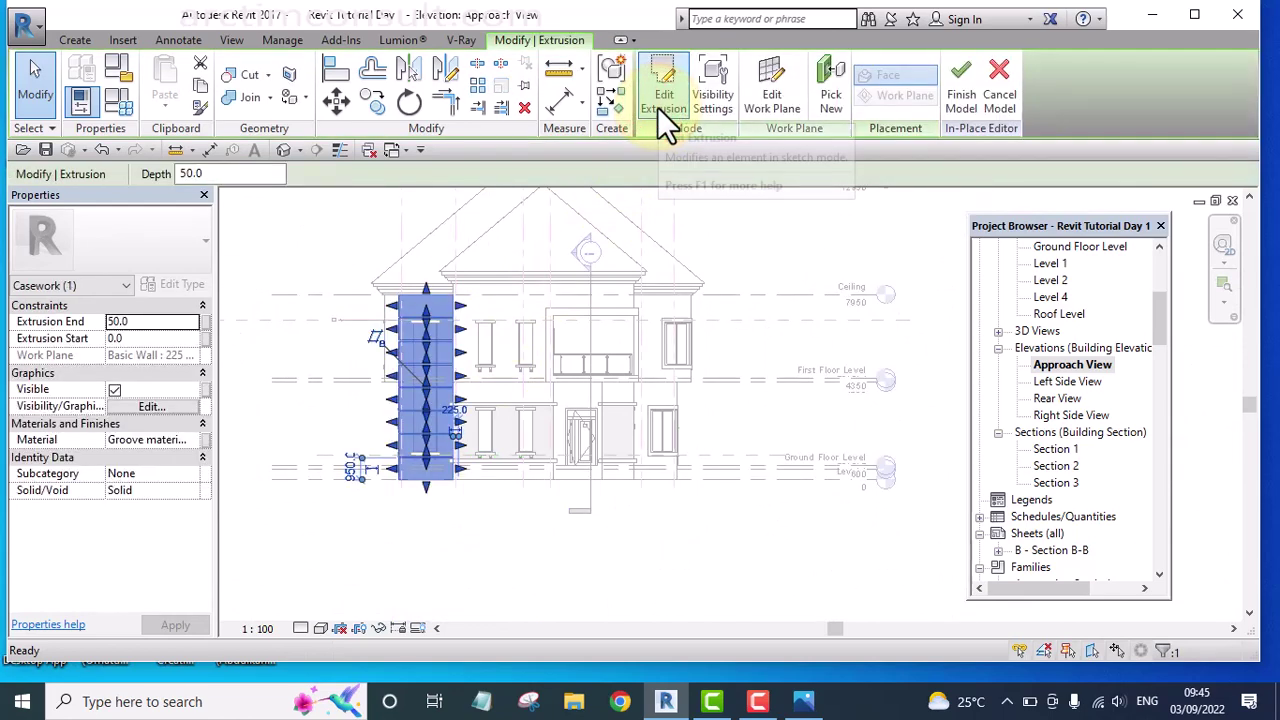
pyautogui.click(764, 234)
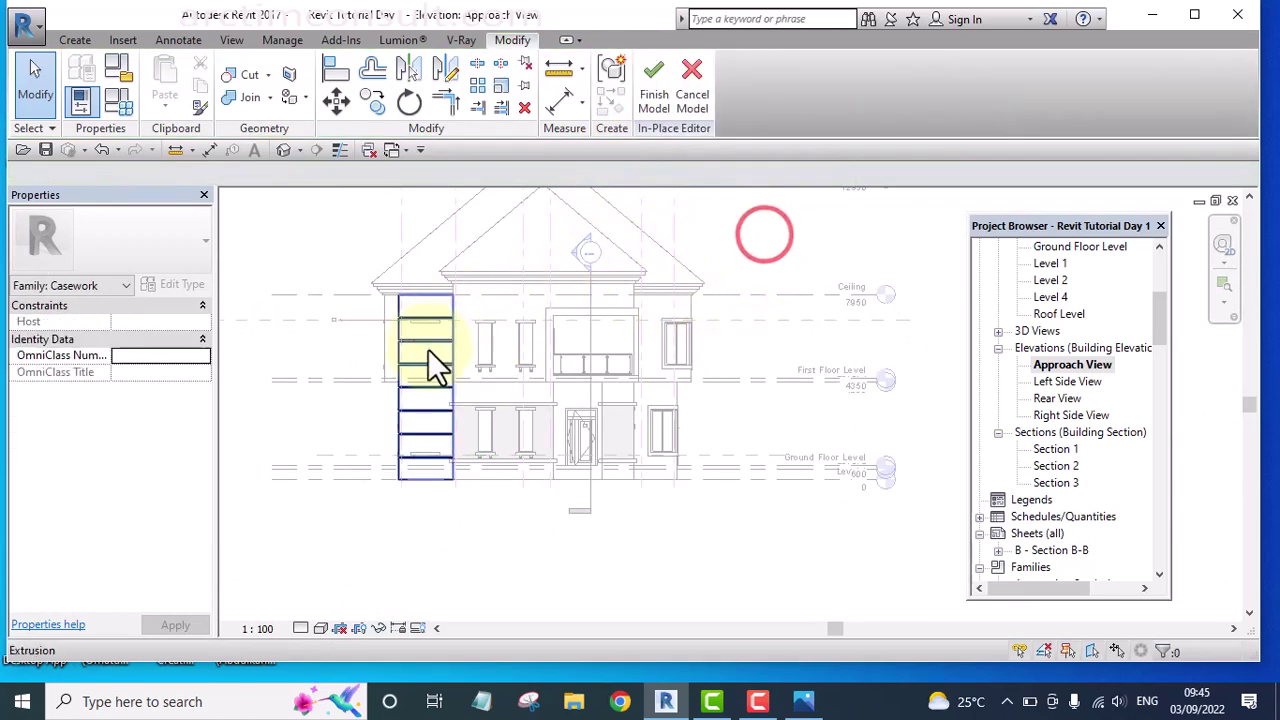
pyautogui.scroll(5, 427, 340)
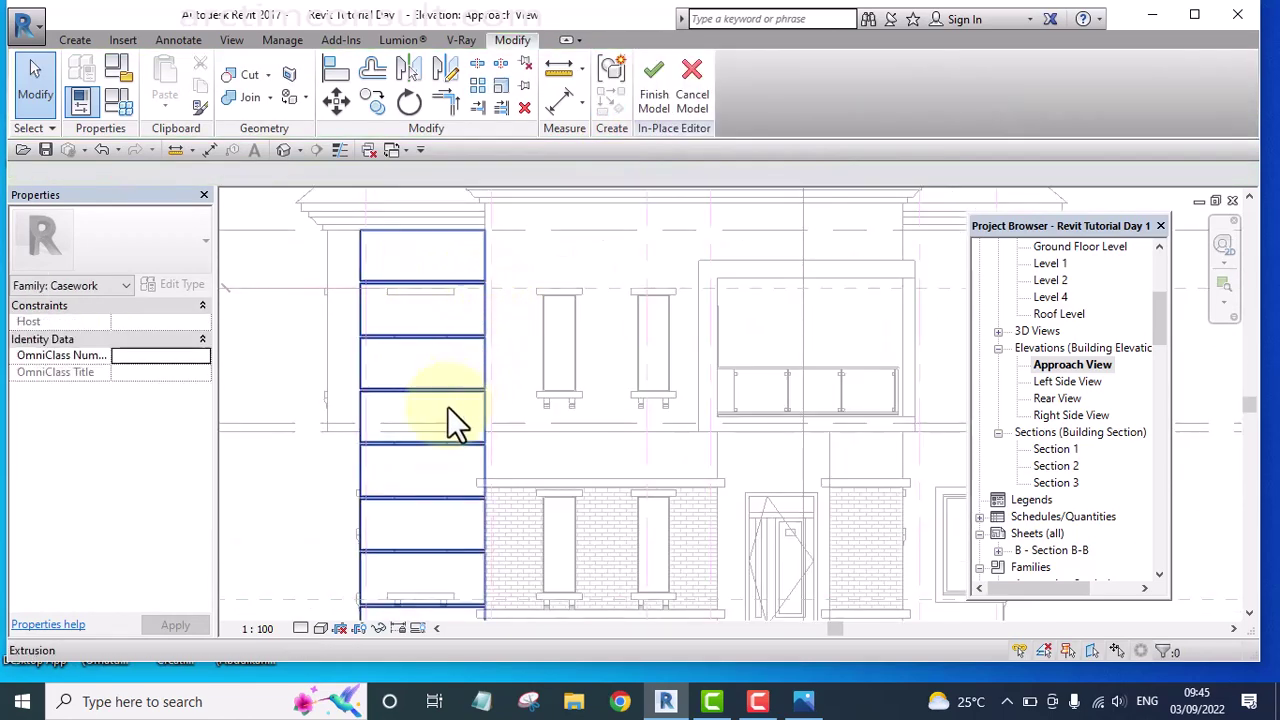
pyautogui.scroll(-2, 449, 460)
pyautogui.scroll(2, 449, 565)
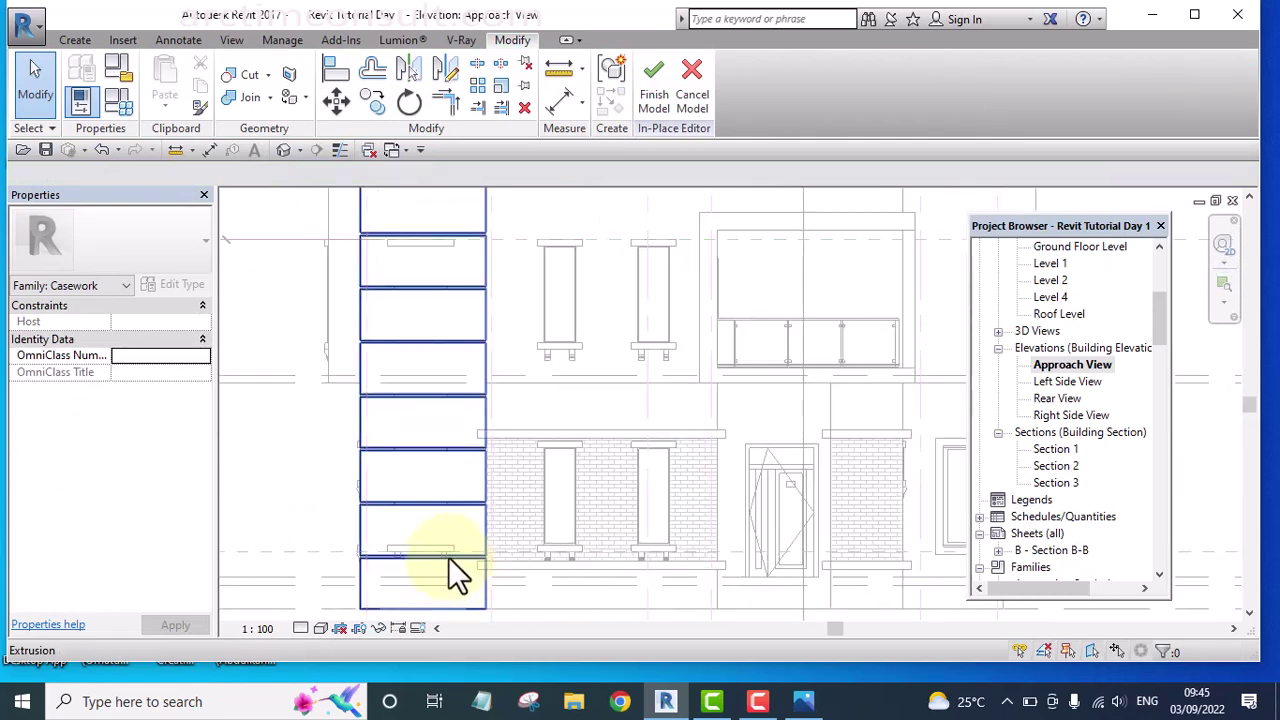
pyautogui.scroll(-3, 473, 462)
pyautogui.scroll(3, 452, 485)
pyautogui.scroll(-3, 449, 476)
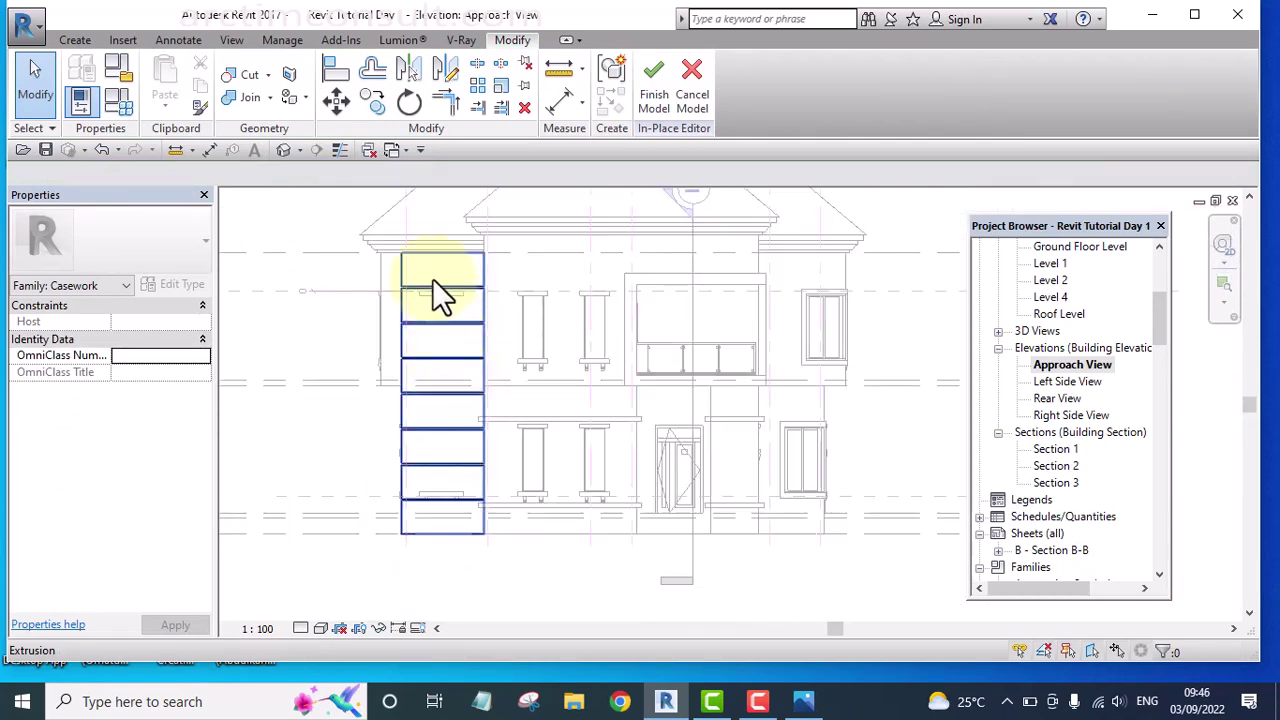
# Start a Void Extrusion in the panel casework, using the front face of the stacked panels as its picked work plane.
pyautogui.scroll(1, 449, 490)
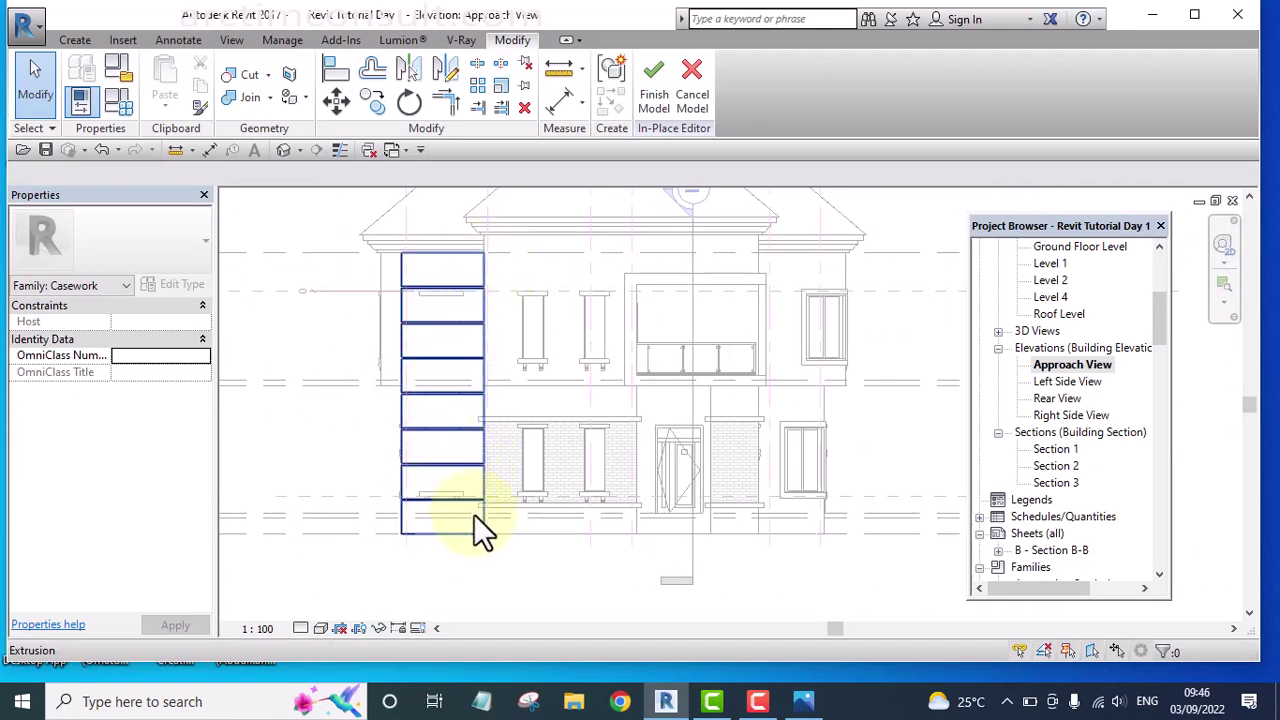
pyautogui.scroll(1, 450, 472)
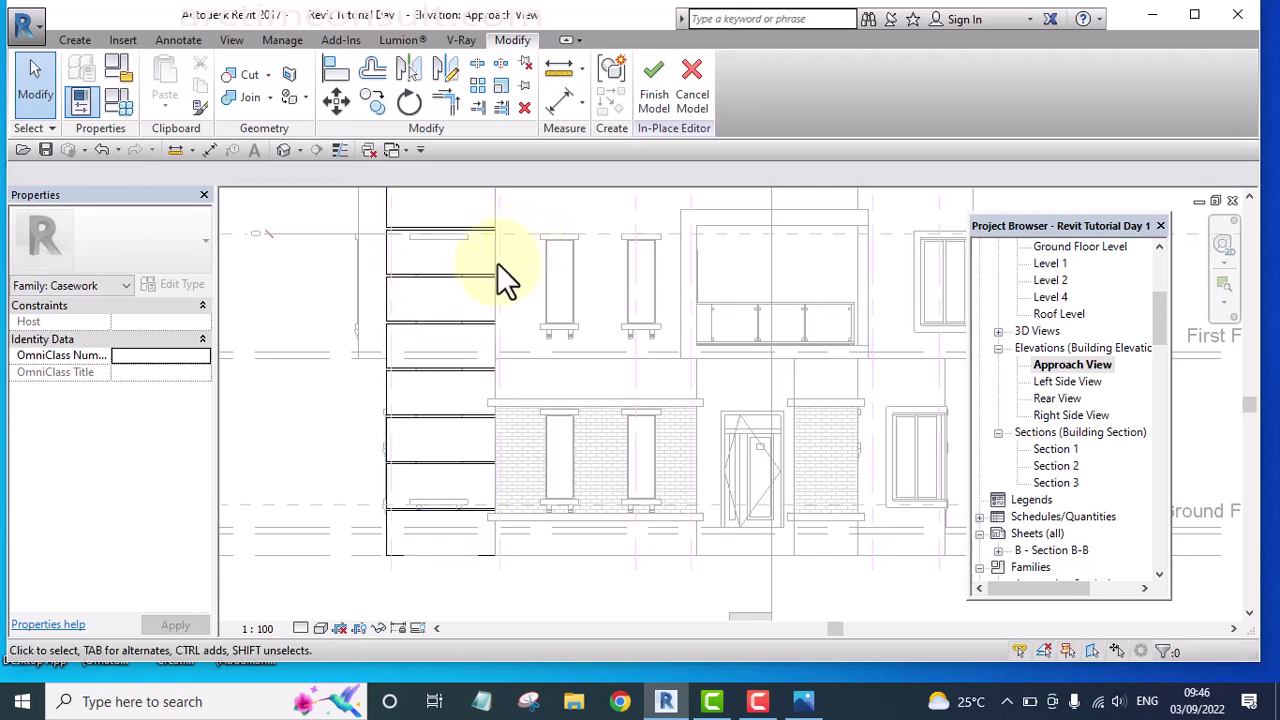
pyautogui.scroll(-3, 457, 409)
pyautogui.scroll(4, 447, 300)
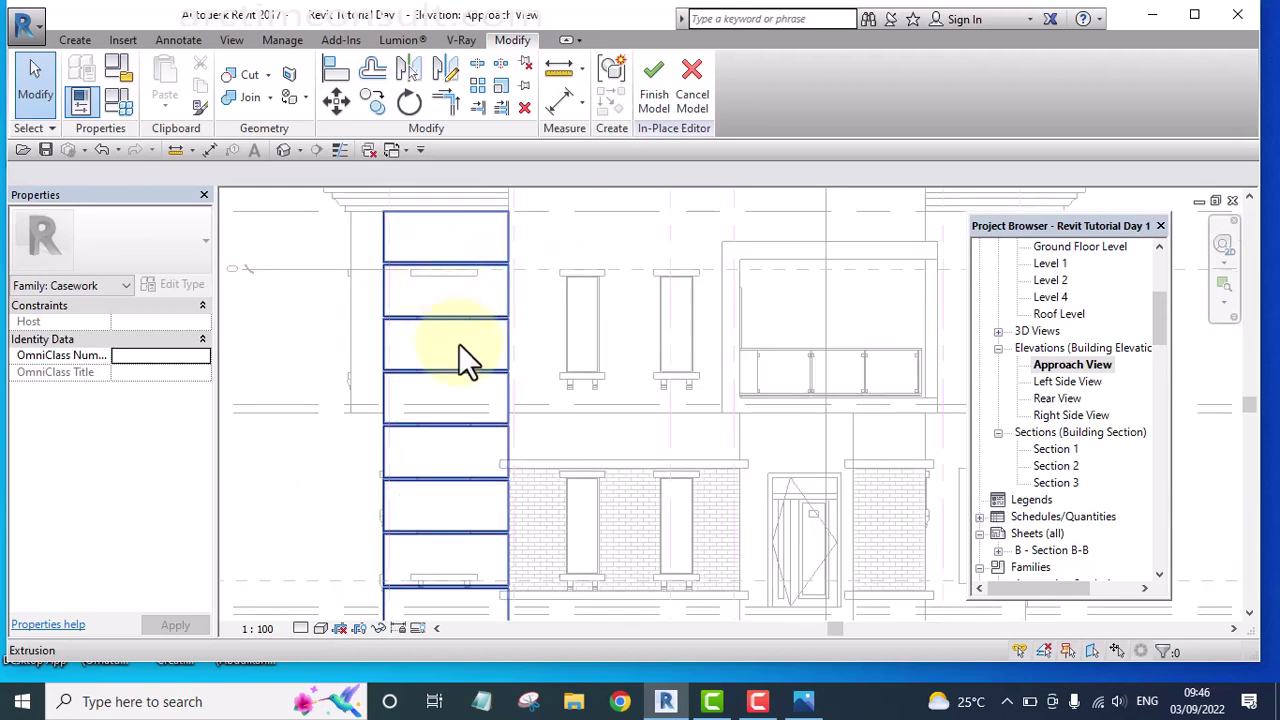
pyautogui.scroll(-2, 470, 280)
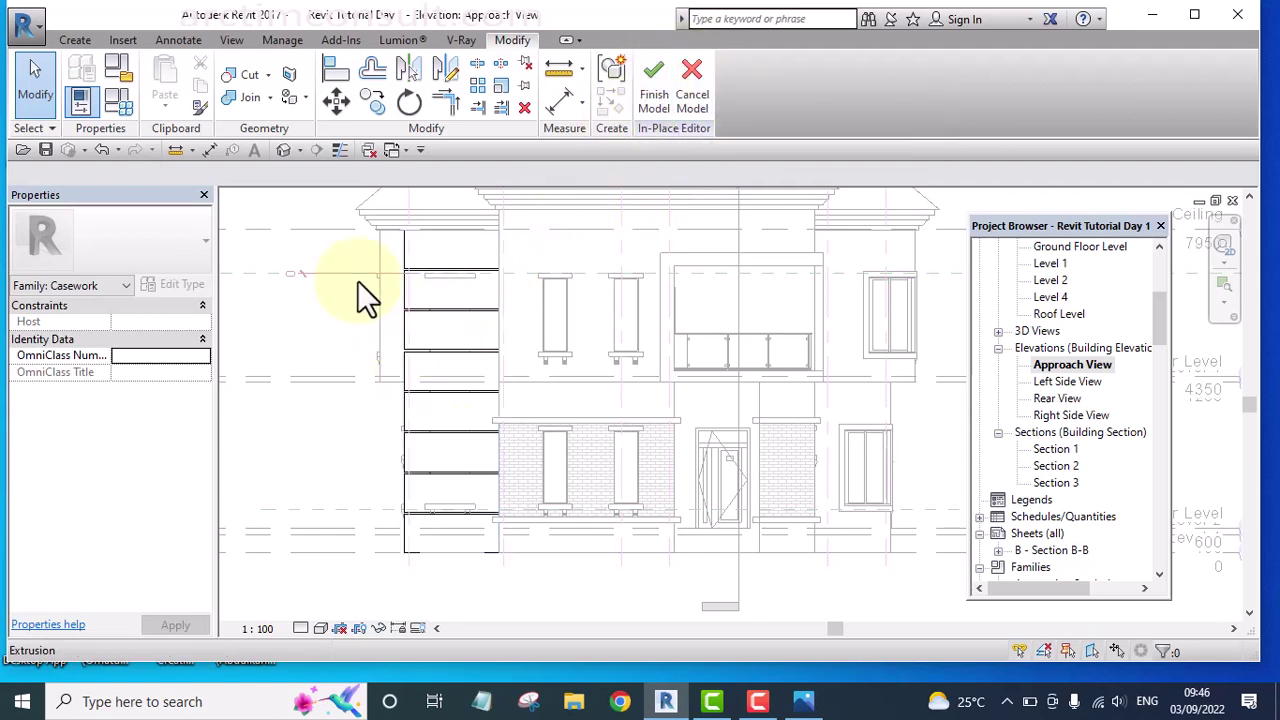
pyautogui.click(72, 40)
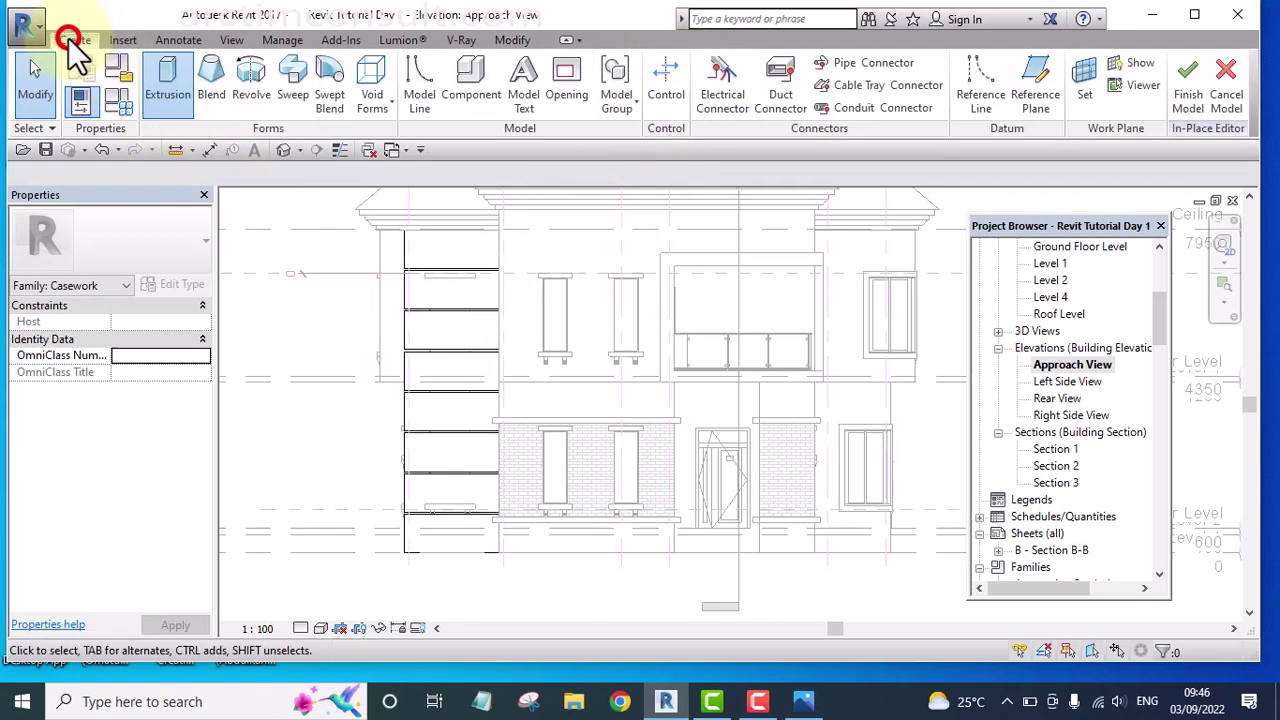
pyautogui.click(389, 97)
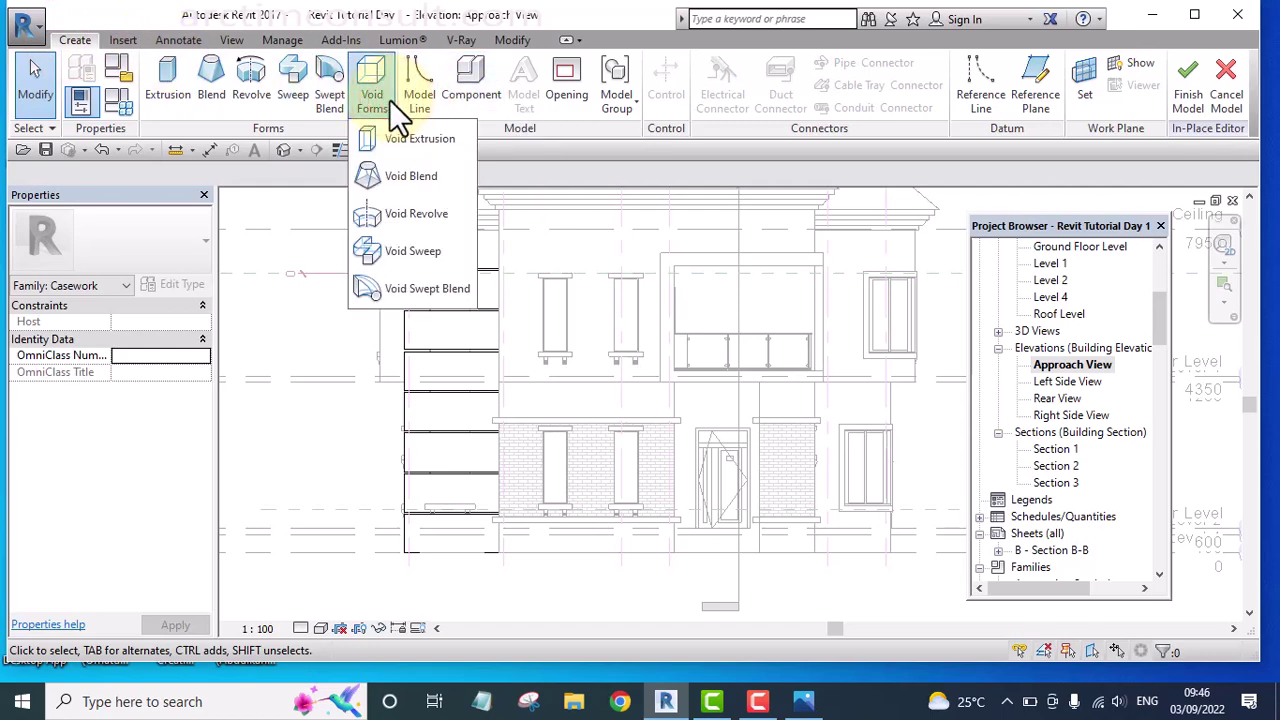
pyautogui.click(414, 139)
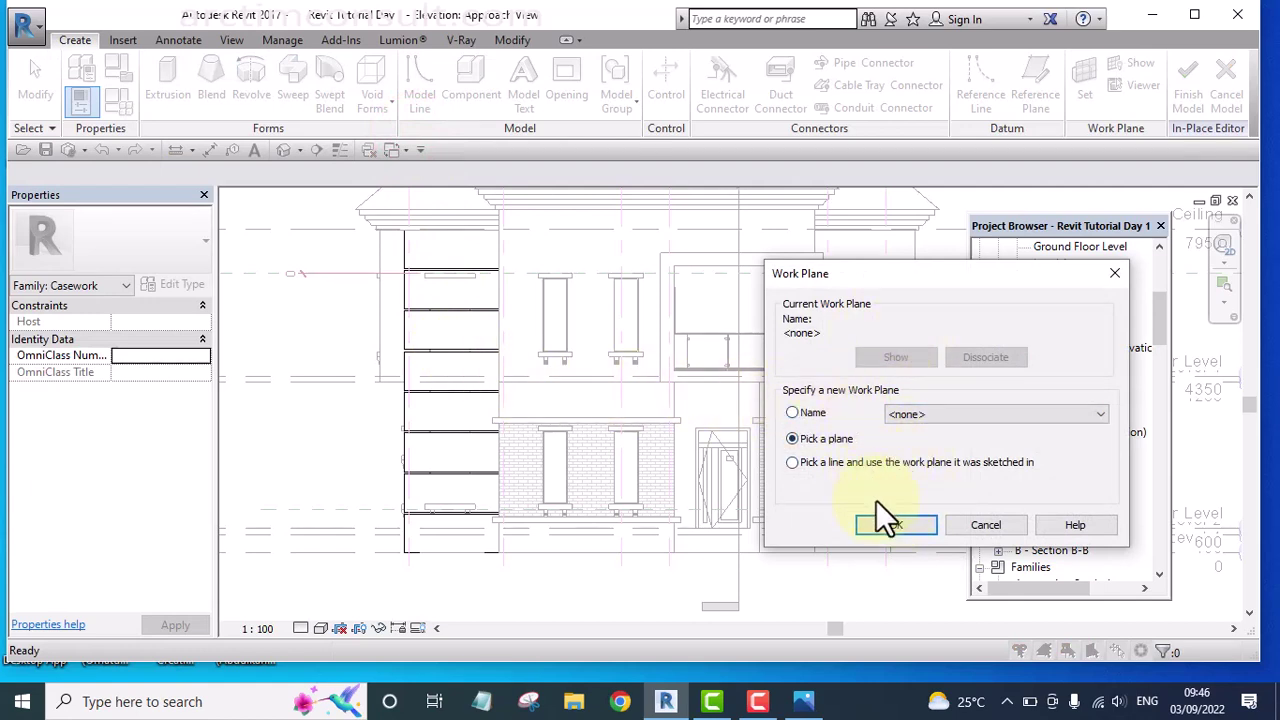
pyautogui.click(893, 526)
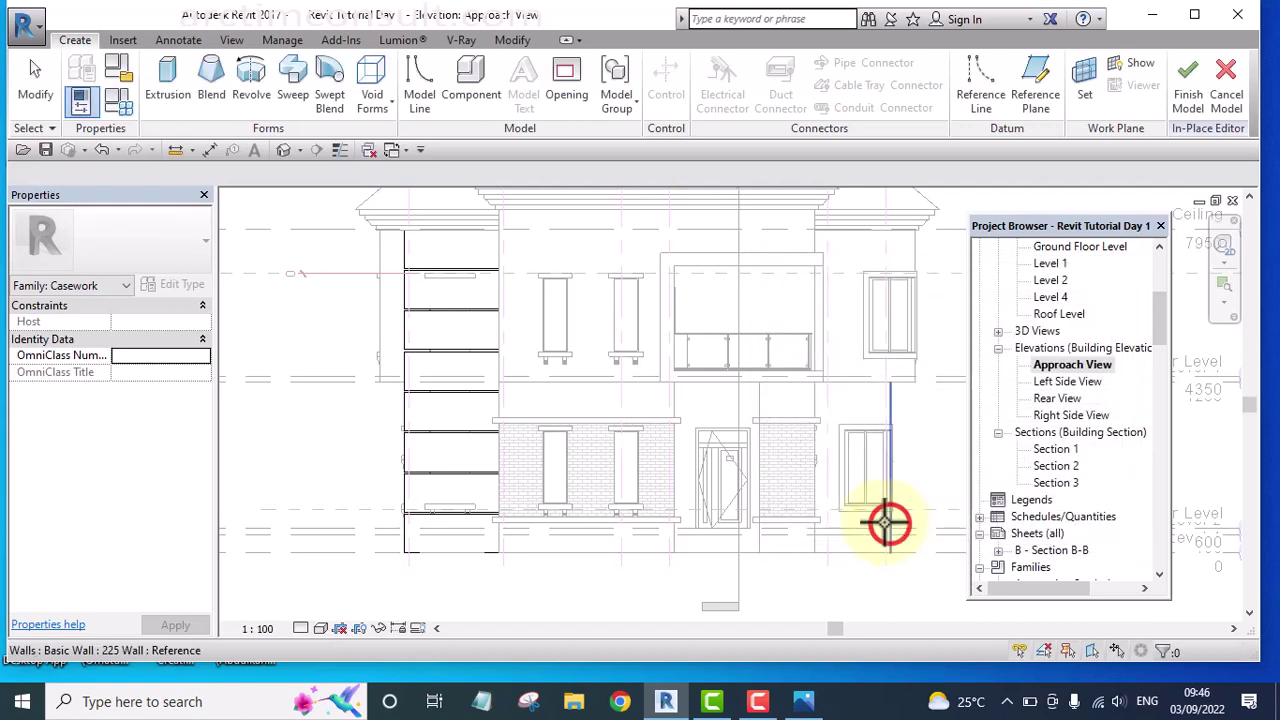
pyautogui.click(441, 288)
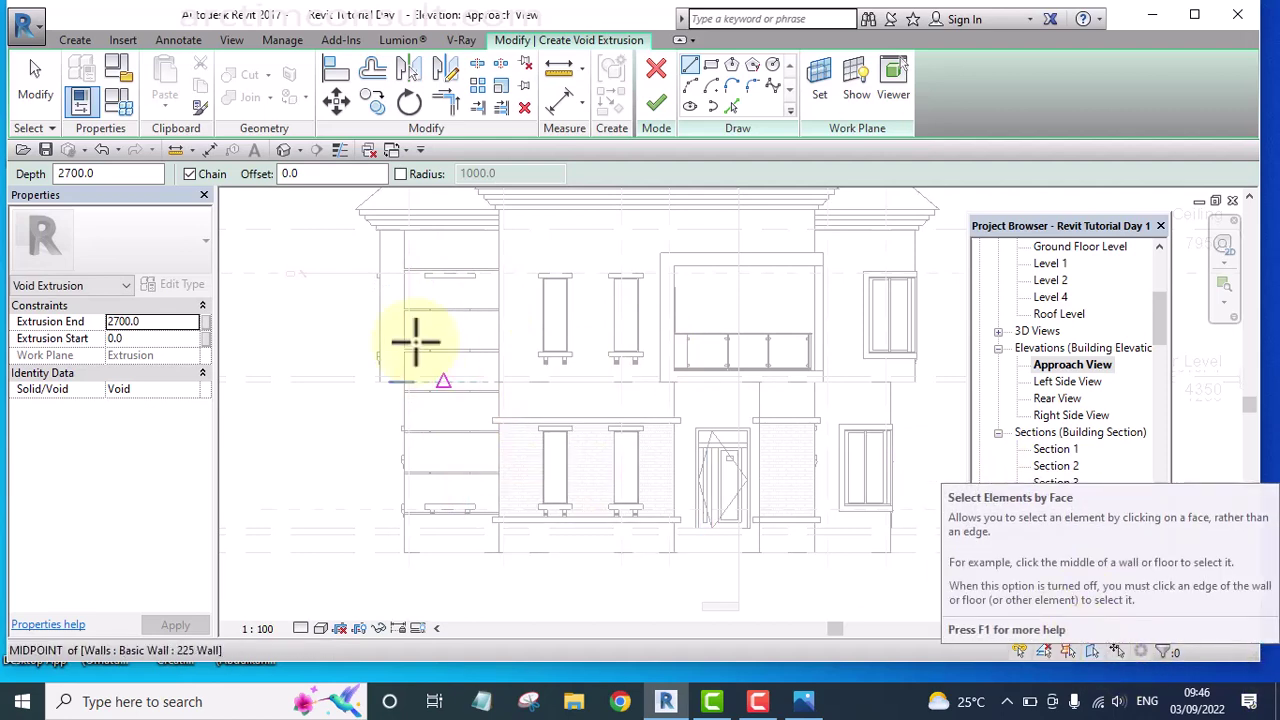
# Sketch a rectangle around the tall window, from the upper corner of its head to the opposite lower corner beneath its sill.
pyautogui.scroll(3, 451, 334)
pyautogui.moveTo(451, 334); pyautogui.dragTo(480, 380, button='middle')
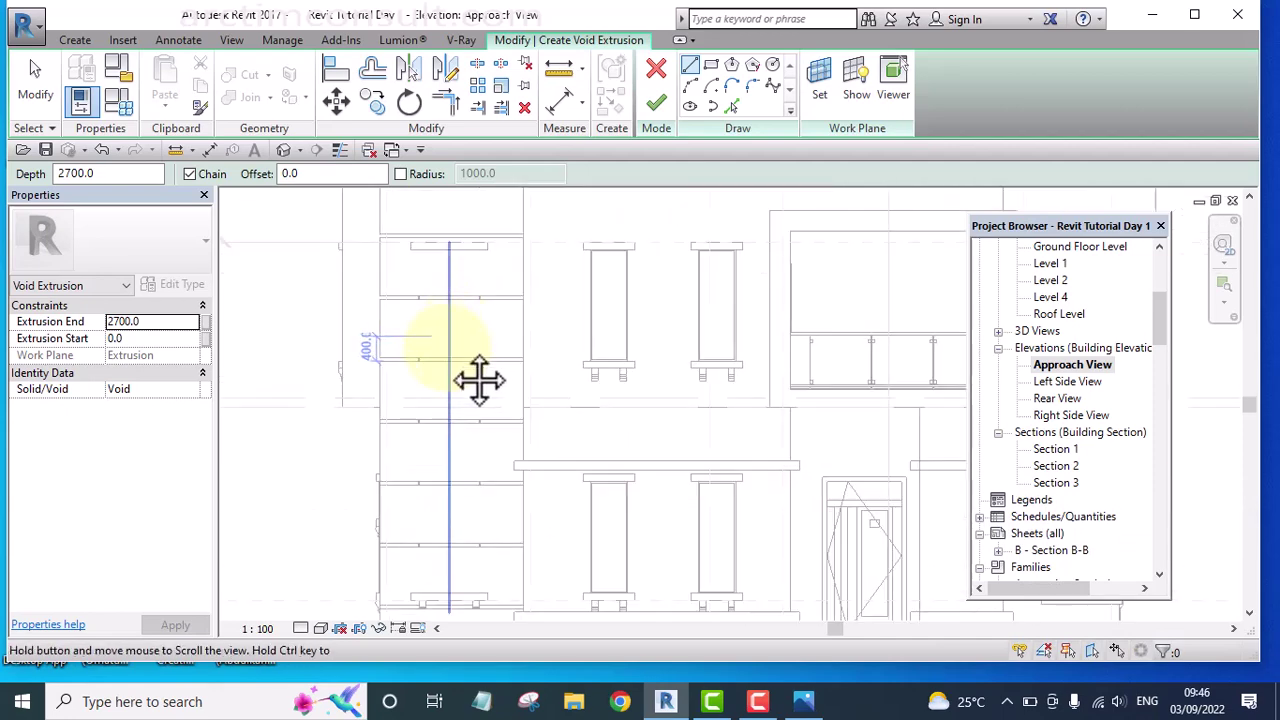
pyautogui.scroll(-2, 414, 386)
pyautogui.scroll(4, 380, 306)
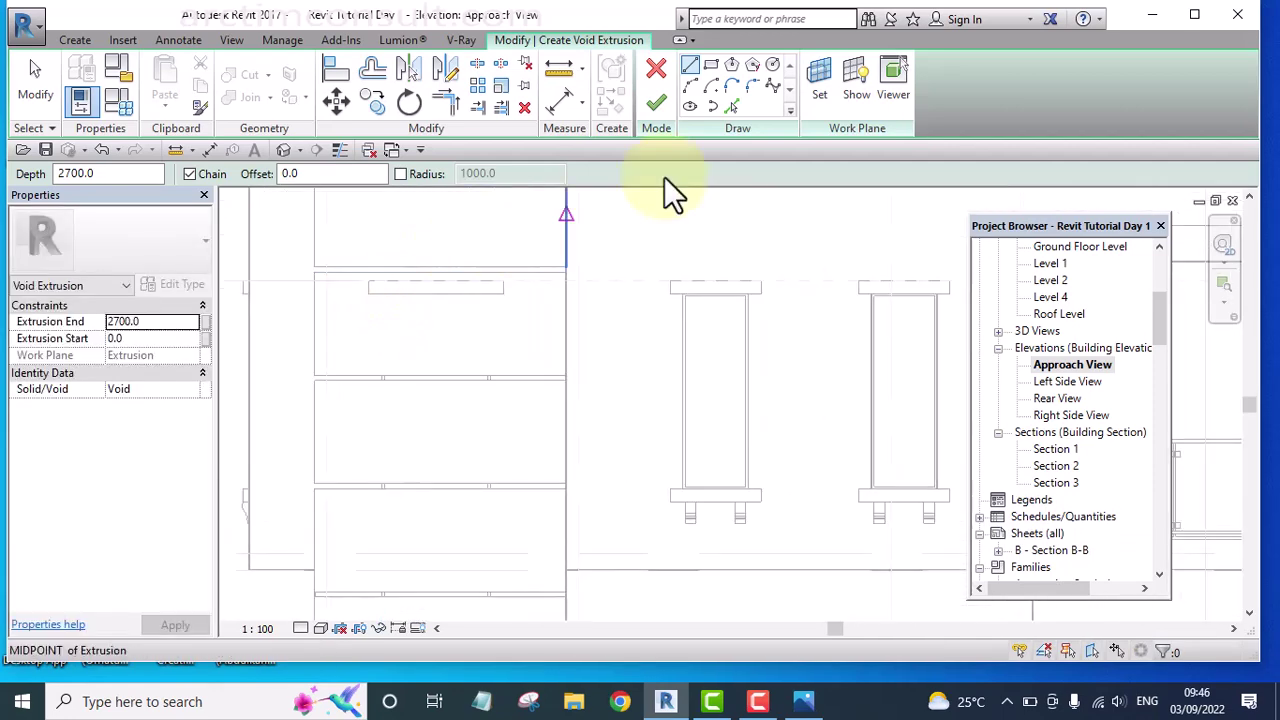
pyautogui.click(711, 65)
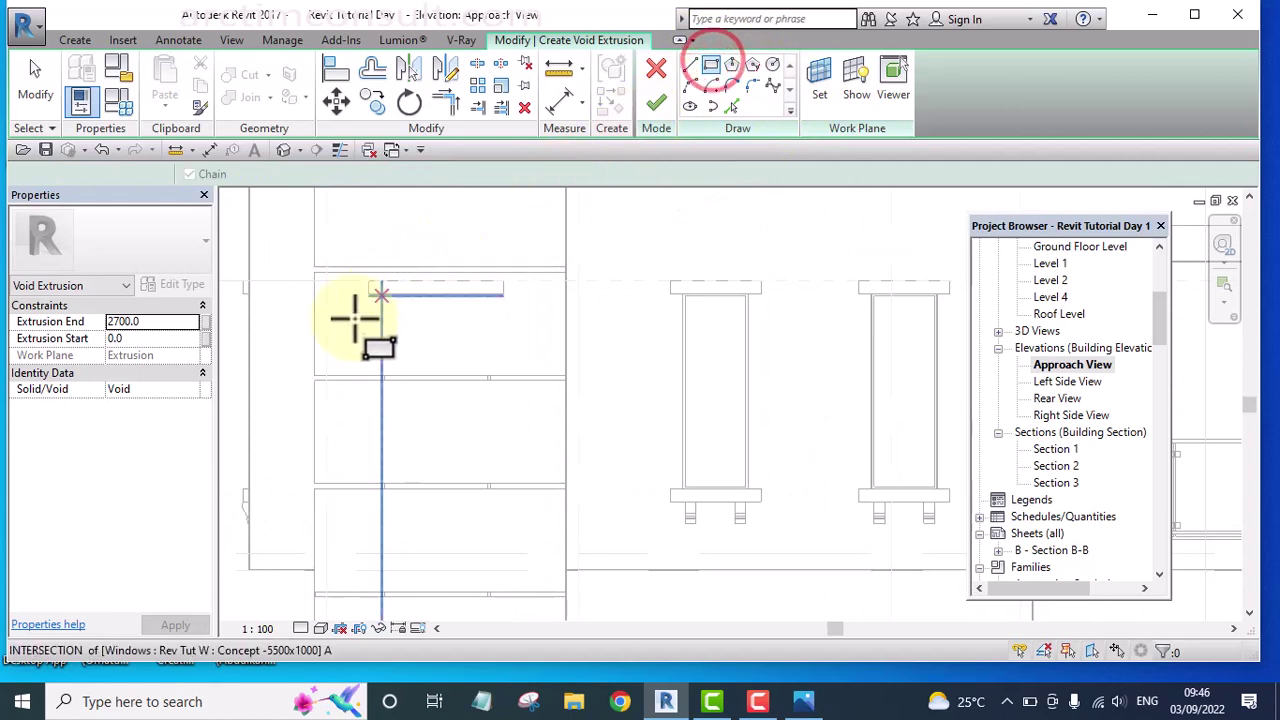
pyautogui.scroll(3, 366, 275)
pyautogui.scroll(2, 380, 278)
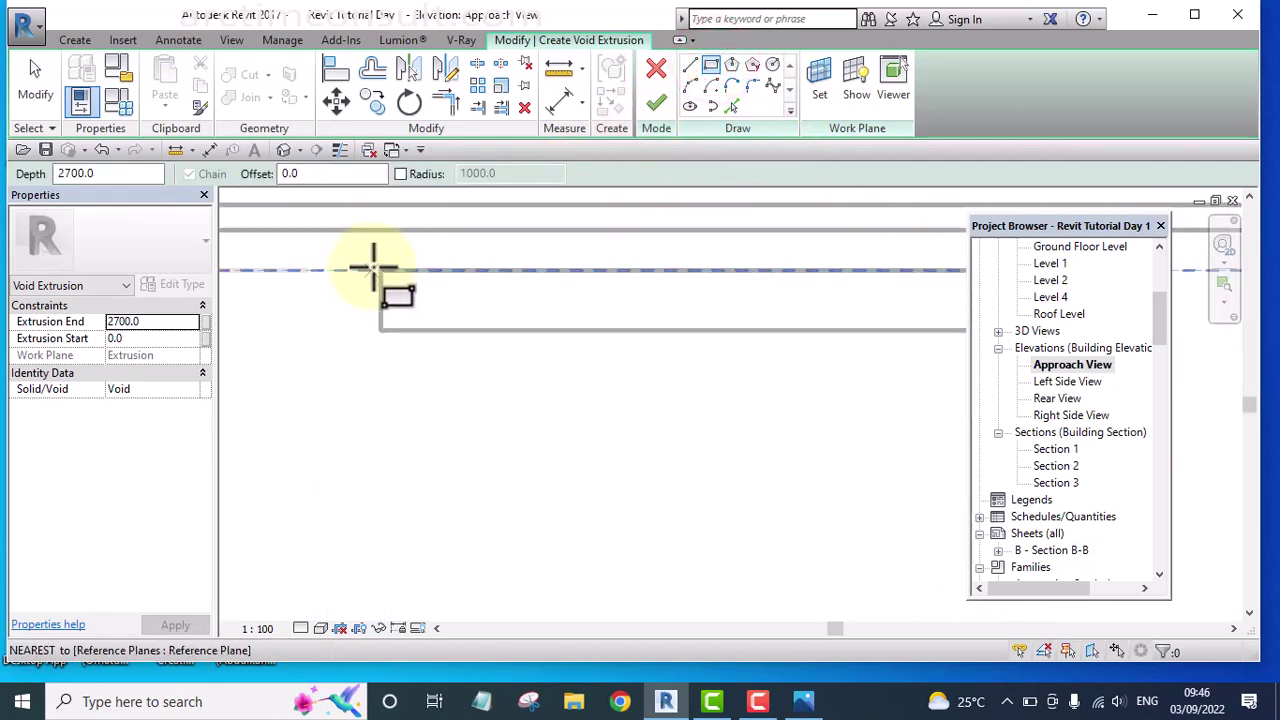
pyautogui.click(375, 269)
pyautogui.scroll(-5, 530, 300)
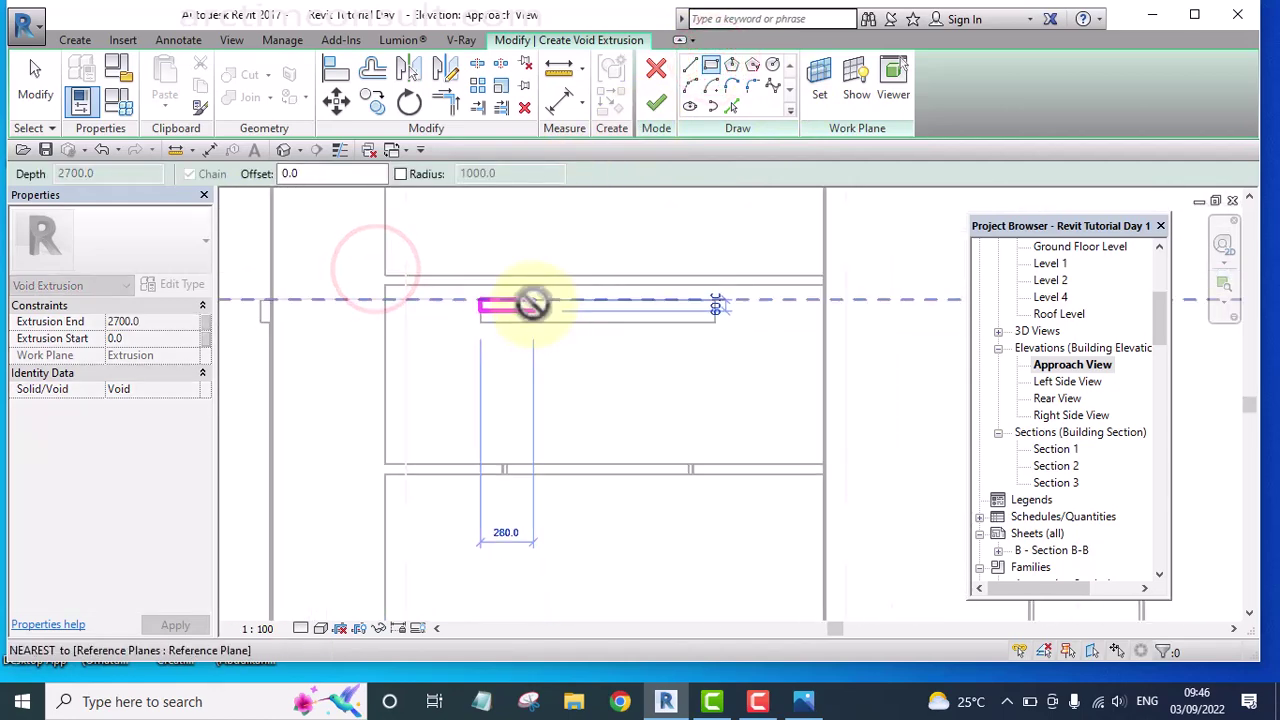
pyautogui.scroll(5, 563, 418)
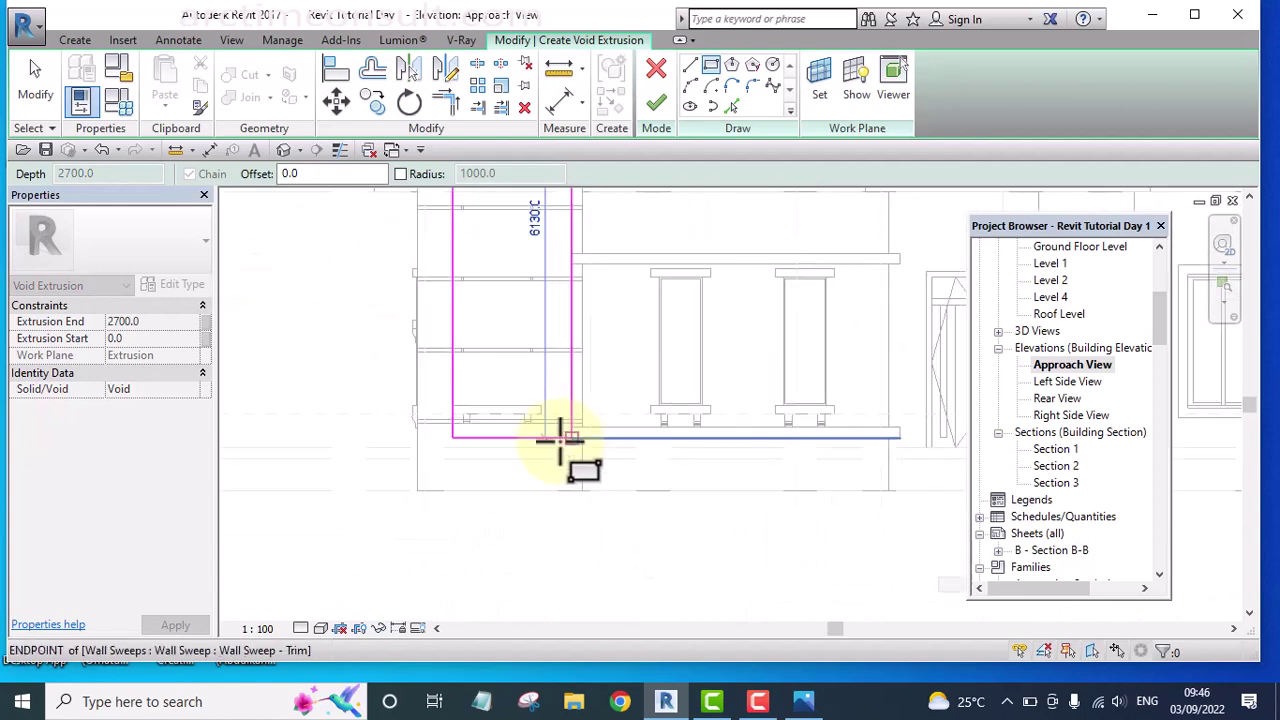
pyautogui.scroll(2, 547, 418)
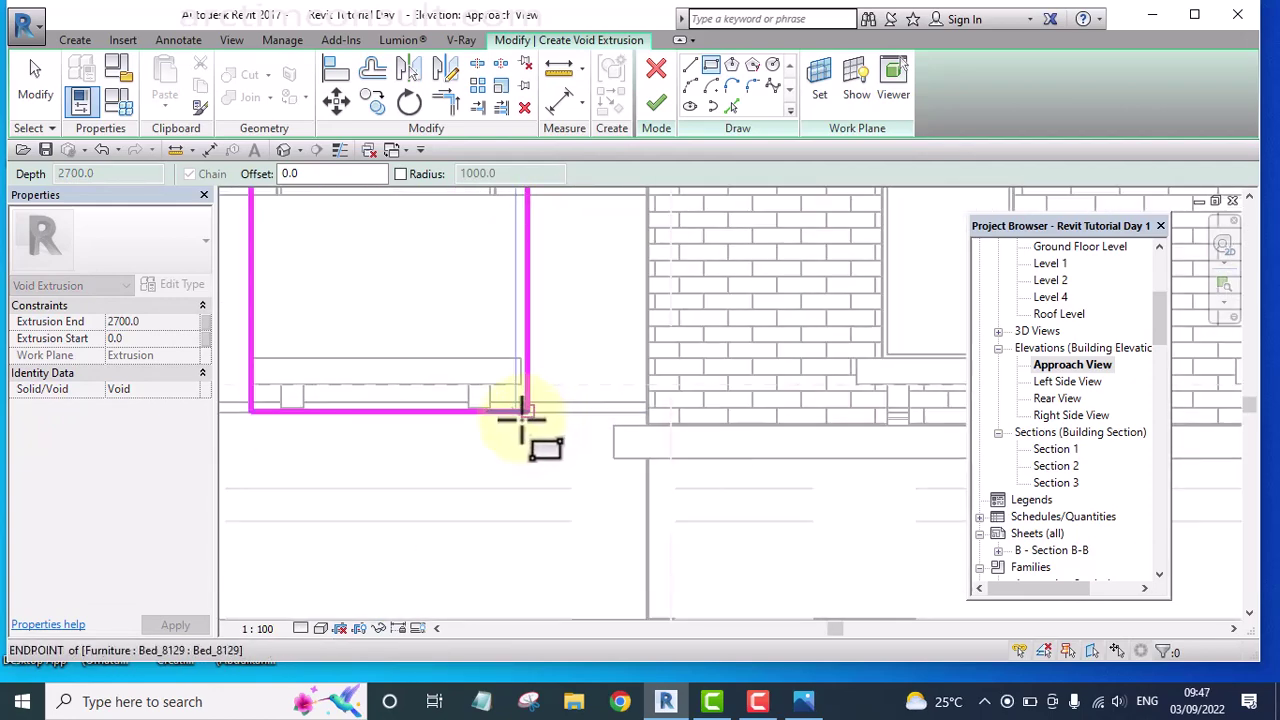
pyautogui.click(517, 421)
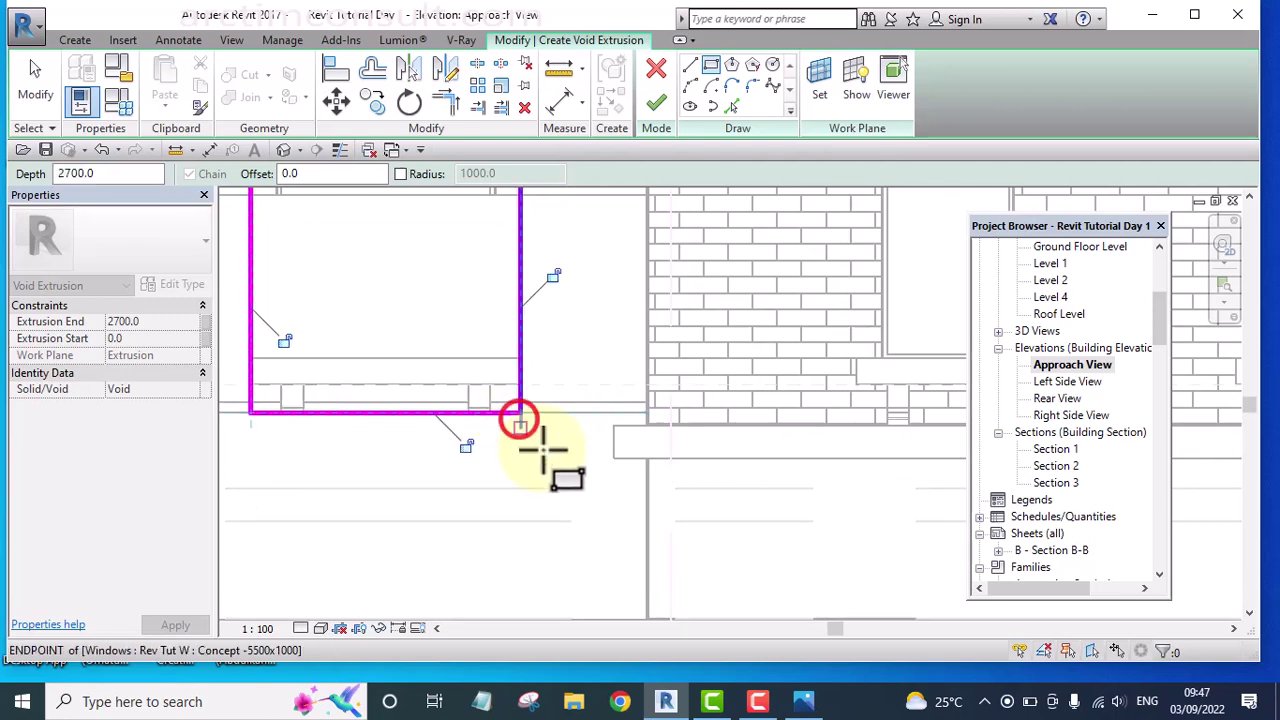
# Check the rectangle around the window and finish the void extrusion sketch with a depth of 2700 mm.
pyautogui.scroll(-3, 605, 482)
pyautogui.press('Escape')
pyautogui.scroll(3, 500, 440)
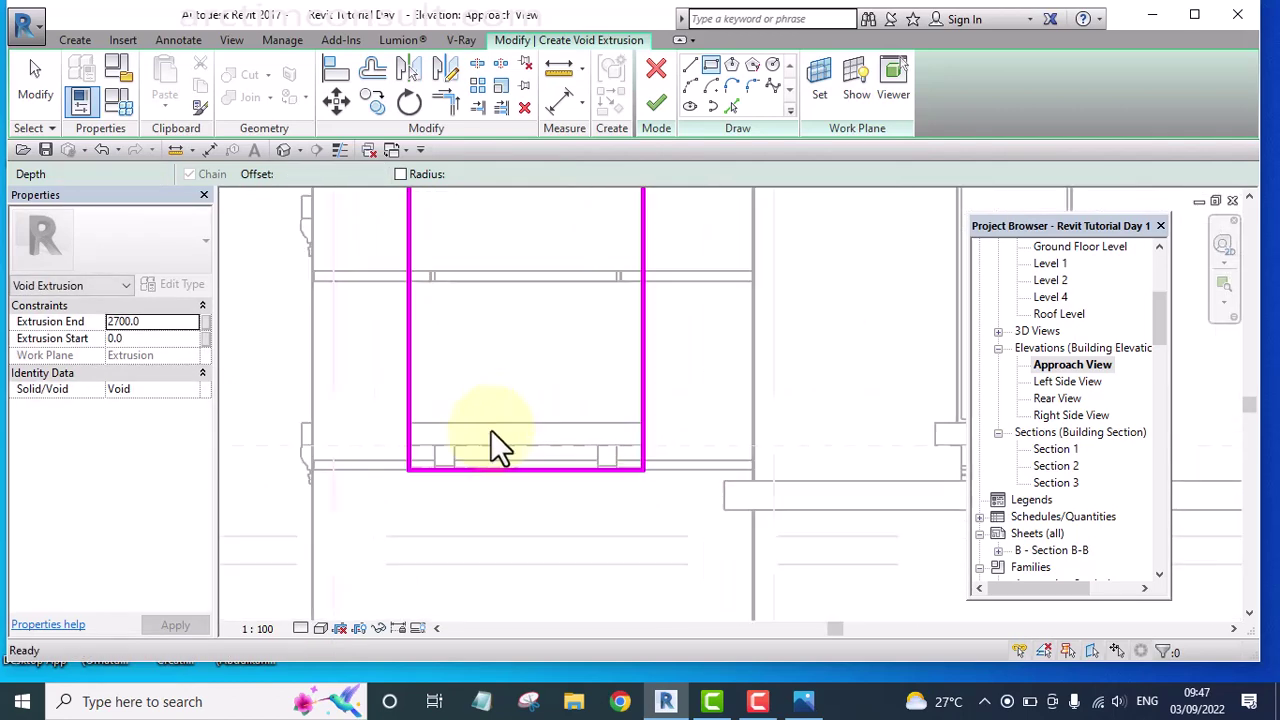
pyautogui.scroll(1, 435, 465)
pyautogui.scroll(-4, 485, 509)
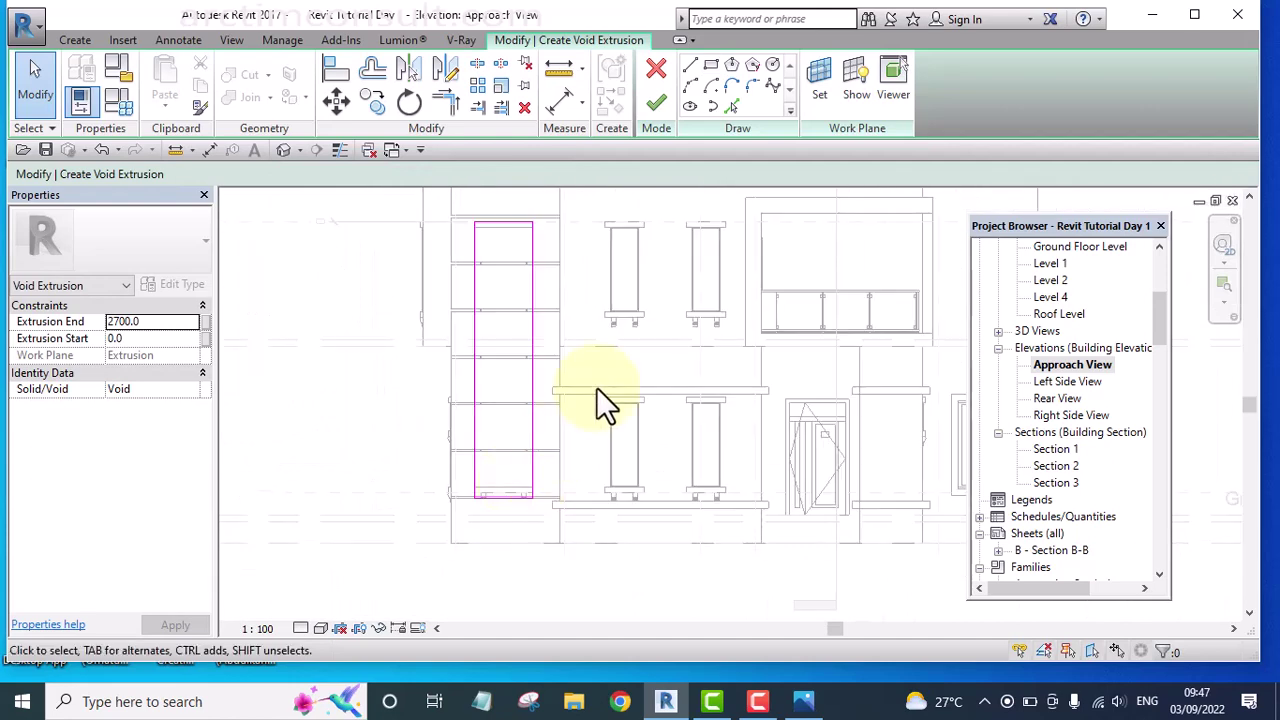
pyautogui.click(656, 105)
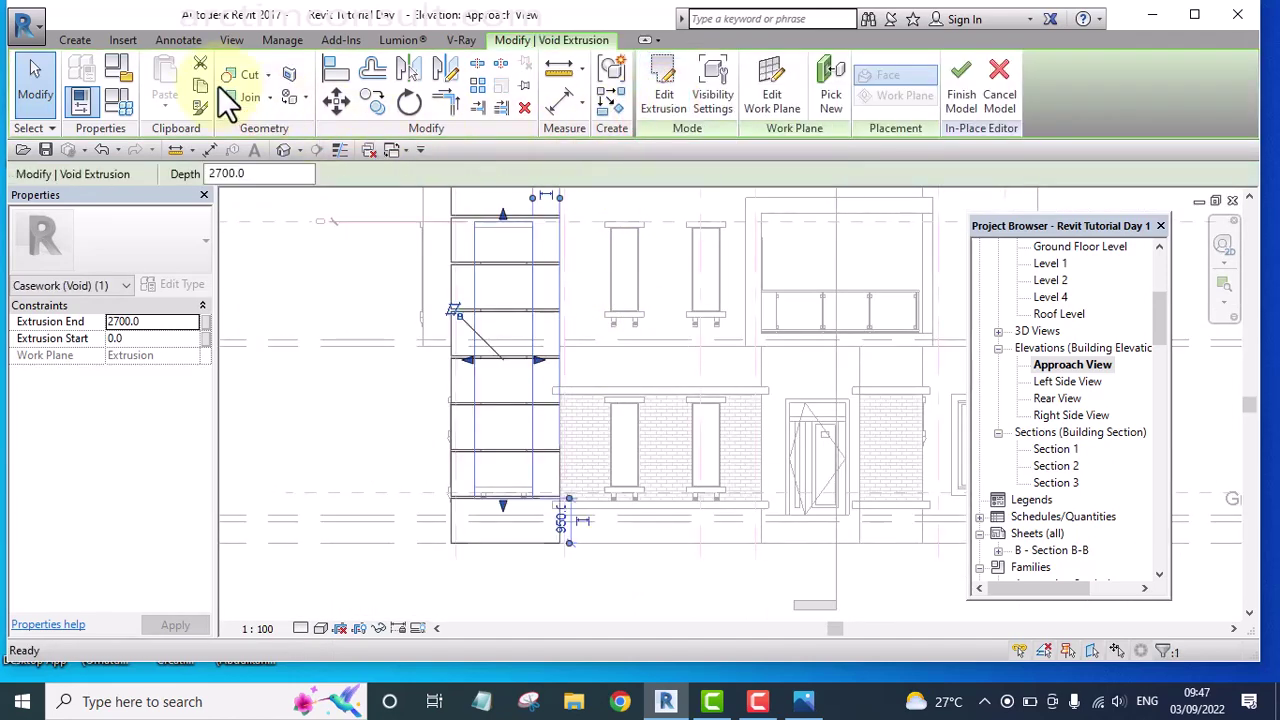
# Cut the window void out of the stacked-panel extrusion and finish the in-place model.
pyautogui.click(230, 74)
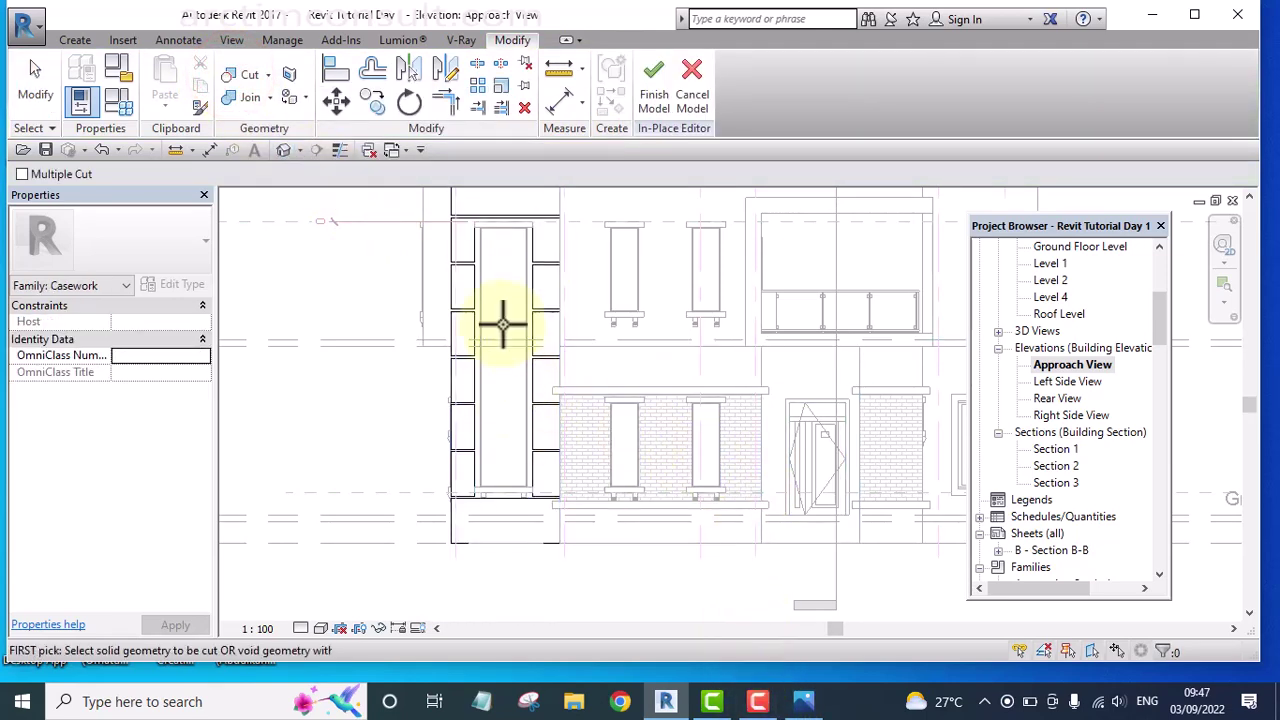
pyautogui.scroll(1, 540, 295)
pyautogui.scroll(1, 540, 295)
pyautogui.scroll(-4, 530, 312)
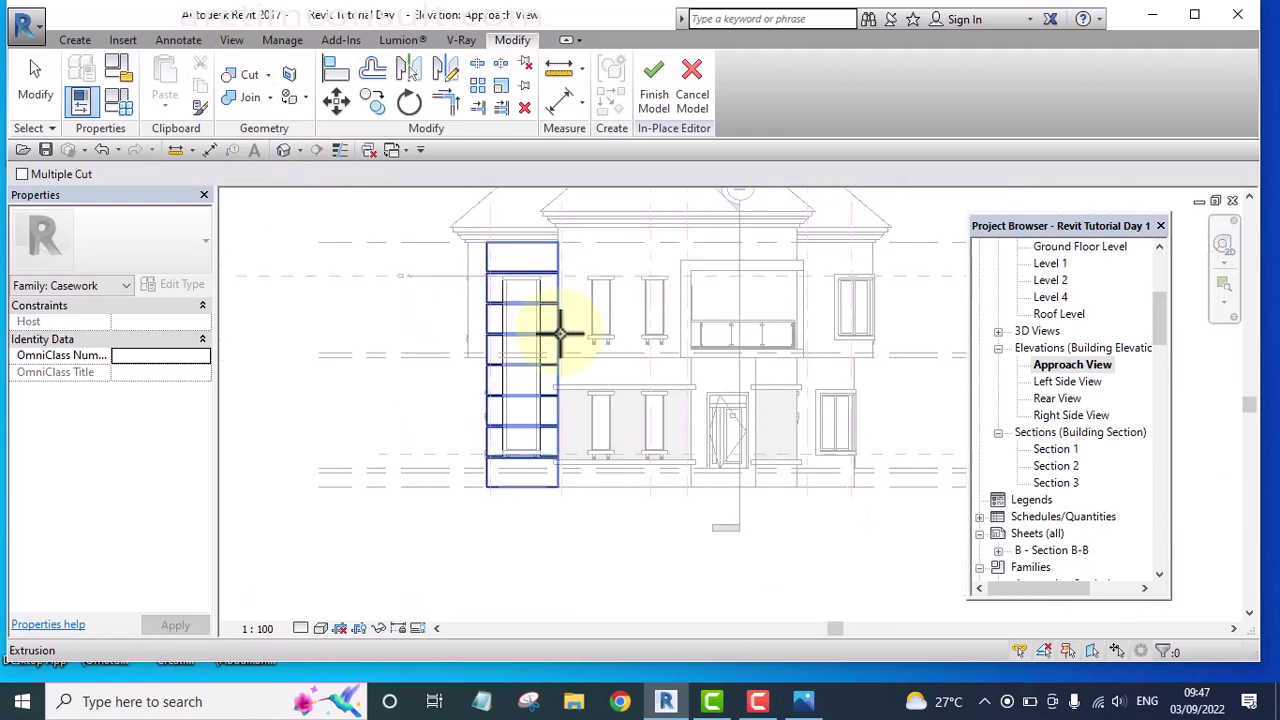
pyautogui.scroll(3, 560, 320)
pyautogui.scroll(-1, 565, 360)
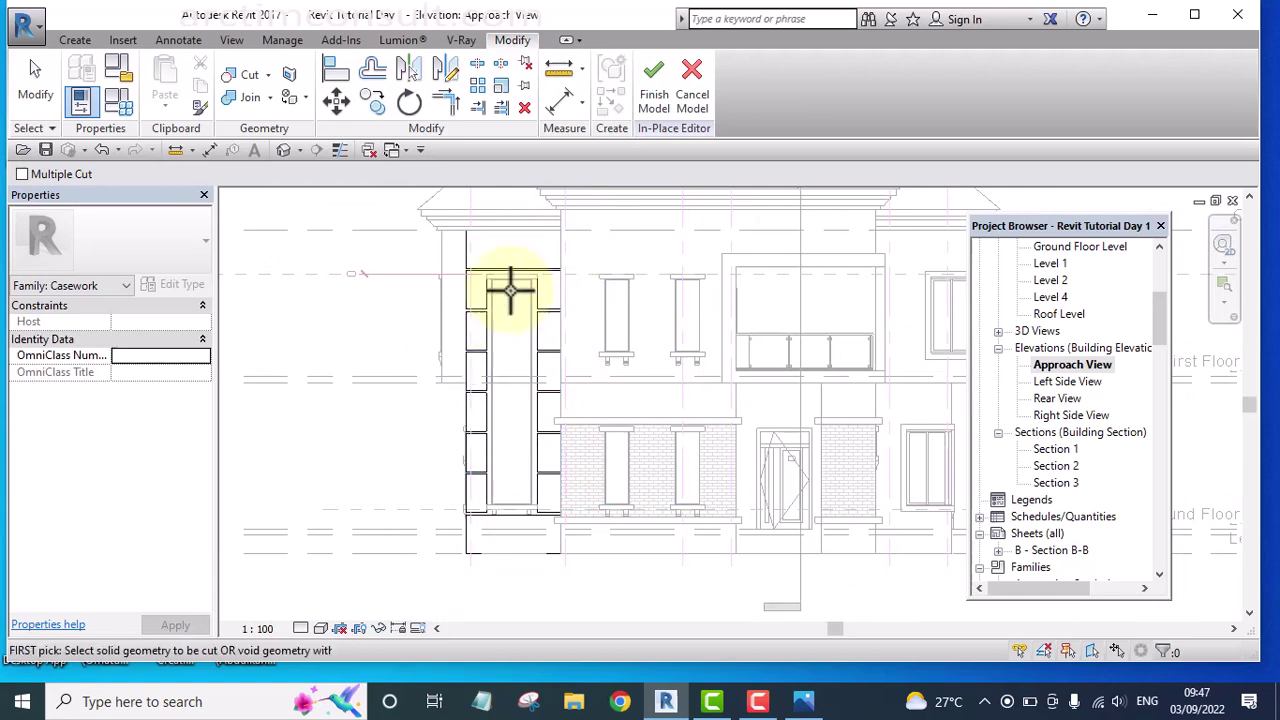
pyautogui.scroll(-2, 527, 338)
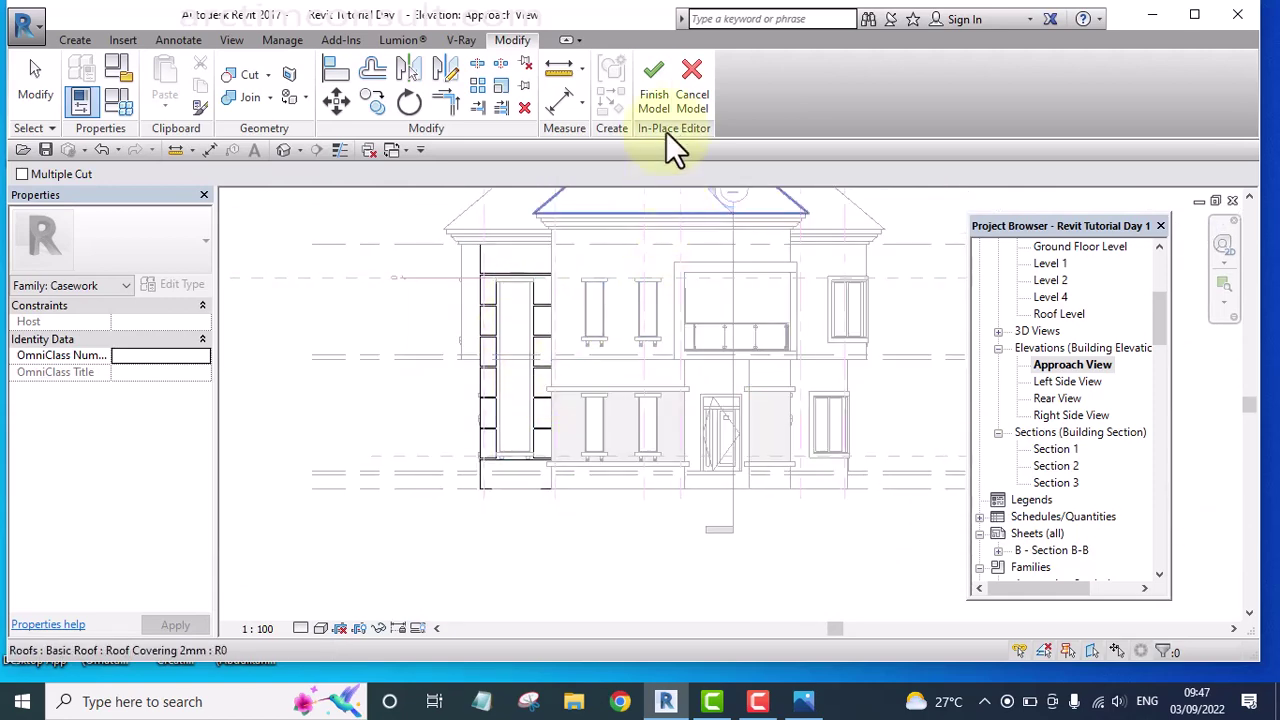
pyautogui.click(654, 91)
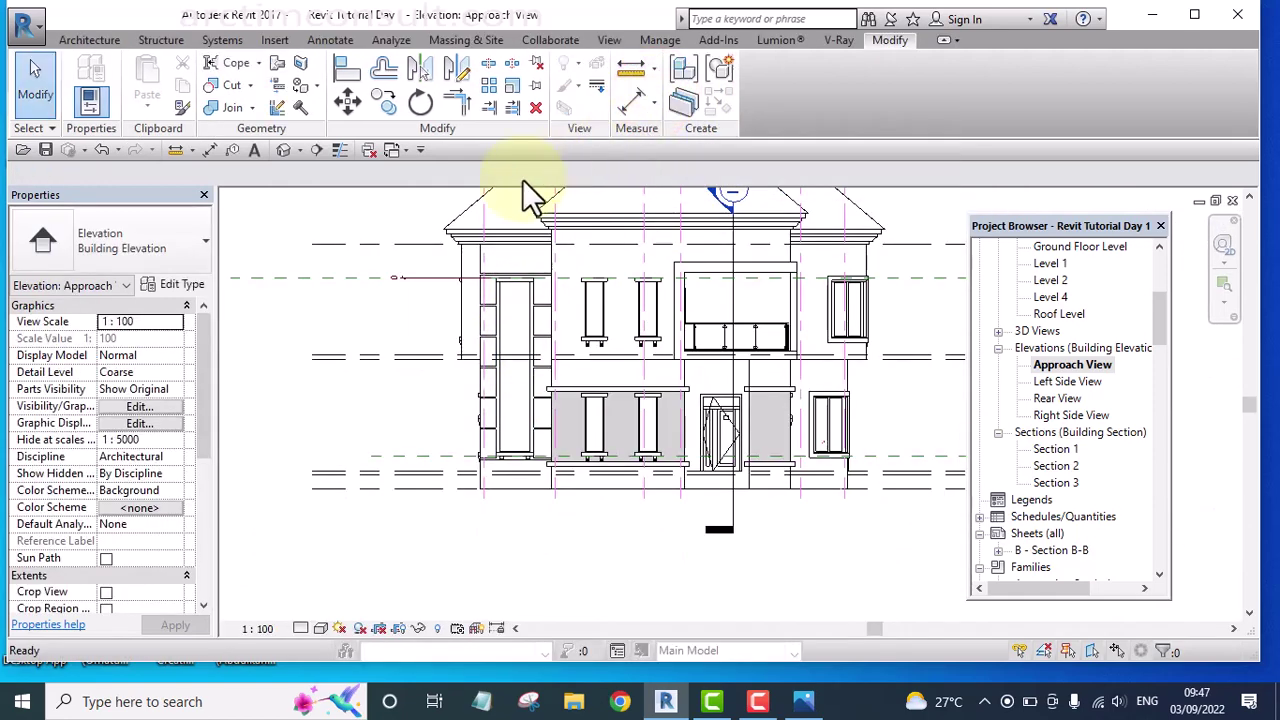
# Inspect the panel cladding around the tall window and at the wall base in the 3D view from several angles.
pyautogui.click(283, 150)
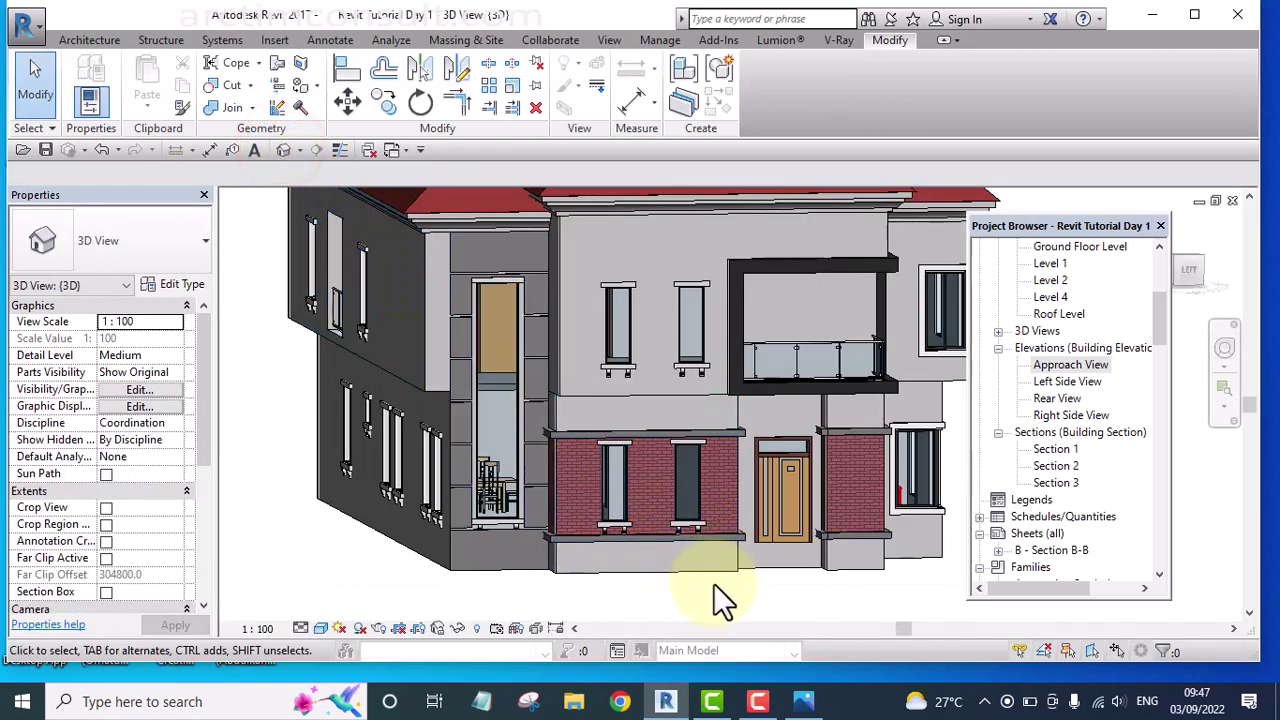
pyautogui.moveTo(713, 585)
pyautogui.keyDown('shift'); pyautogui.mouseDown(button='middle')
pyautogui.moveTo(714, 640)
pyautogui.moveTo(668, 608)
pyautogui.moveTo(723, 491)
pyautogui.moveTo(723, 537)
pyautogui.moveTo(810, 585)
pyautogui.moveTo(814, 563)
pyautogui.moveTo(696, 549)
pyautogui.moveTo(751, 597)
pyautogui.moveTo(815, 605)
pyautogui.moveTo(749, 586)
pyautogui.moveTo(748, 551)
pyautogui.moveTo(751, 597)
pyautogui.moveTo(705, 577)
pyautogui.moveTo(714, 594)
pyautogui.moveTo(677, 531)
pyautogui.moveTo(723, 503)
pyautogui.moveTo(686, 520)
pyautogui.moveTo(691, 583)
pyautogui.mouseUp(button='middle'); pyautogui.keyUp('shift')
pyautogui.scroll(4, 713, 563)
pyautogui.scroll(5, 674, 571)
pyautogui.scroll(-3, 700, 580)
pyautogui.moveTo(768, 527)
pyautogui.keyDown('shift'); pyautogui.mouseDown(button='middle')
pyautogui.moveTo(749, 589)
pyautogui.moveTo(700, 571)
pyautogui.moveTo(749, 534)
pyautogui.mouseUp(button='middle'); pyautogui.keyUp('shift')
pyautogui.moveTo(449, 560)
pyautogui.keyDown('shift'); pyautogui.mouseDown(button='middle')
pyautogui.moveTo(500, 594)
pyautogui.moveTo(663, 586)
pyautogui.moveTo(450, 565)
pyautogui.mouseUp(button='middle'); pyautogui.keyUp('shift')
pyautogui.scroll(3, 555, 575)
pyautogui.scroll(2, 556, 567)
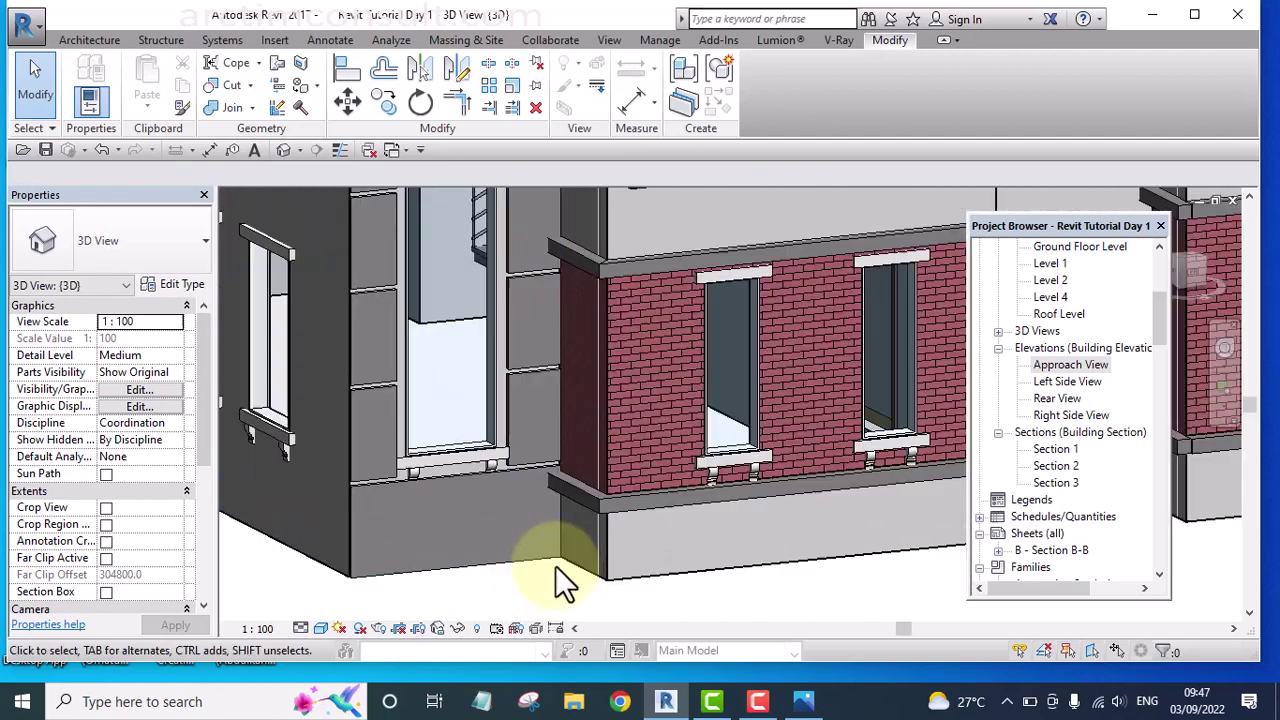
pyautogui.scroll(-3, 443, 524)
pyautogui.keyDown('shift'); pyautogui.moveTo(449, 530); pyautogui.dragTo(520, 553, button='middle'); pyautogui.keyUp('shift')
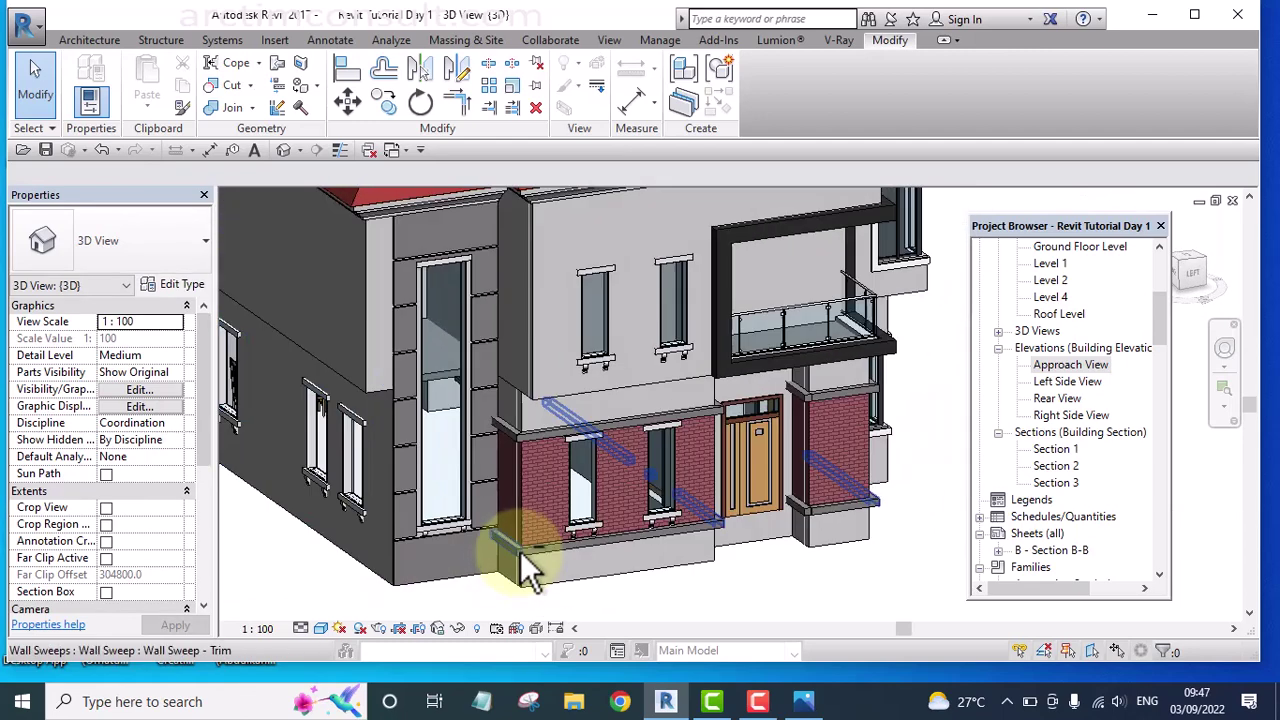